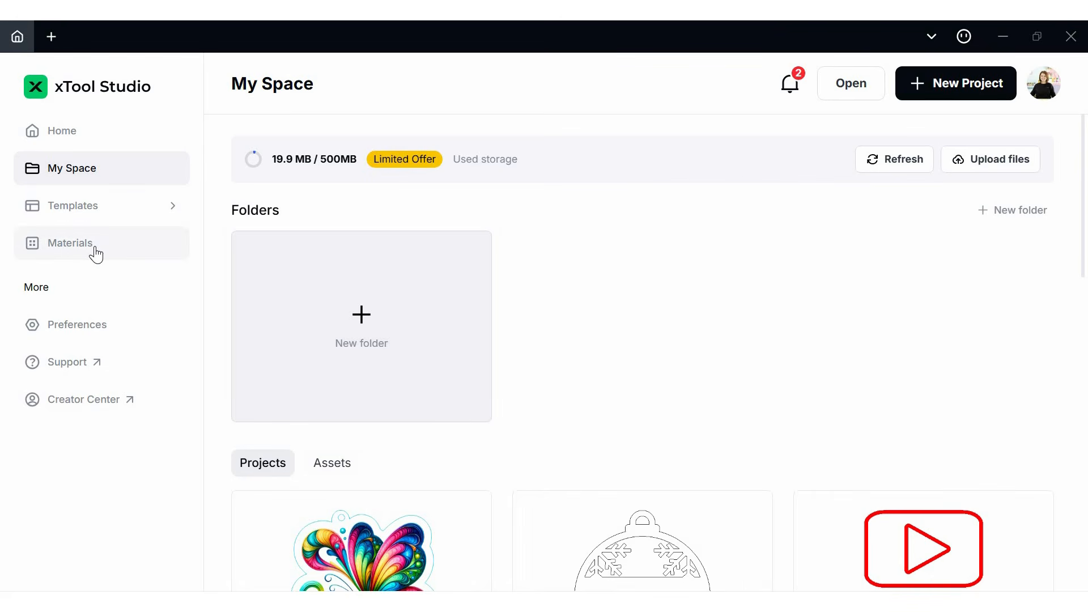
- Open the material library and review the Rock material's supported machines and processing precautions
click(96, 255)
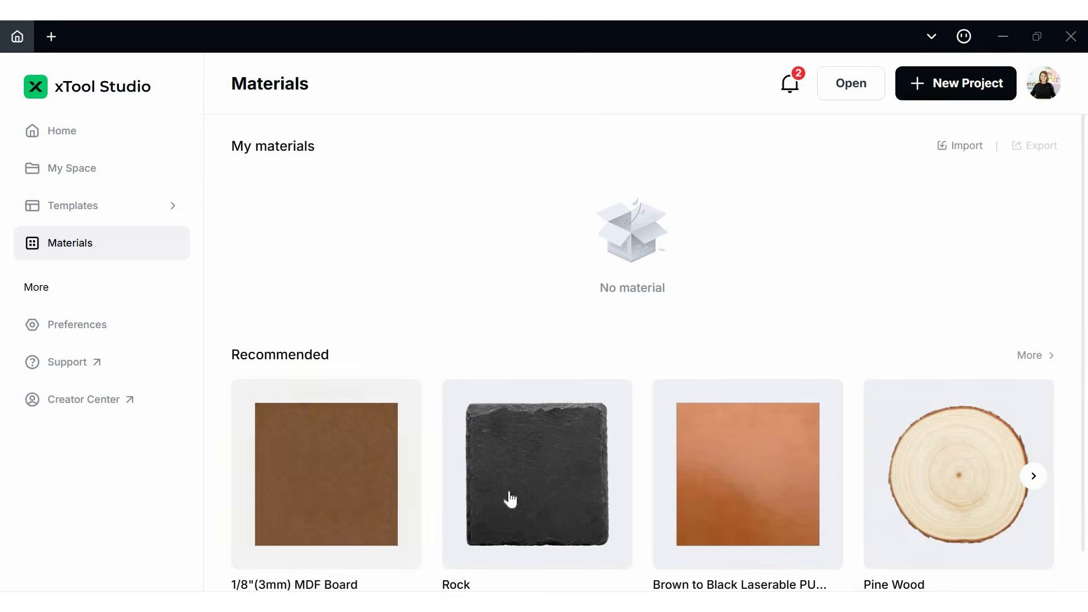
click(511, 498)
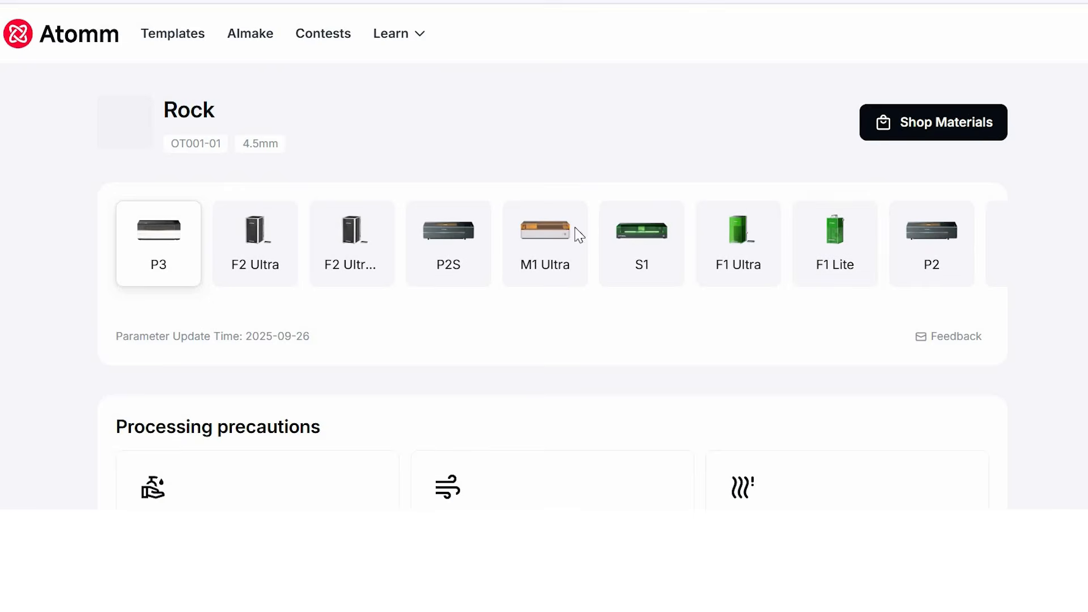
scroll(1020, 282, down, 2)
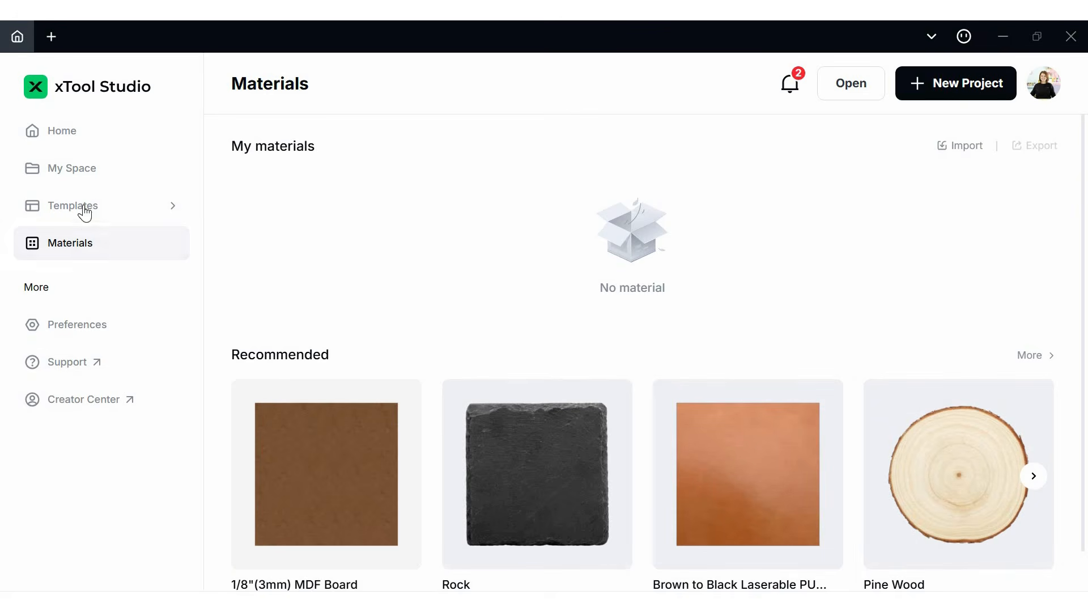
- Browse the trending project designs in the template library
click(85, 213)
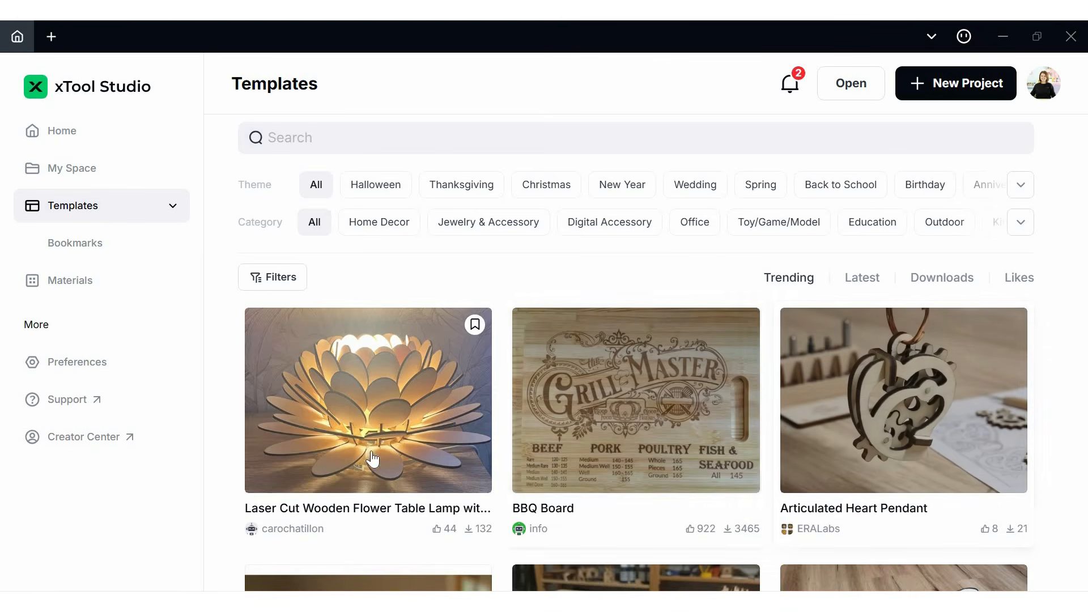
scroll(377, 450, down, 1)
scroll(852, 564, down, 3)
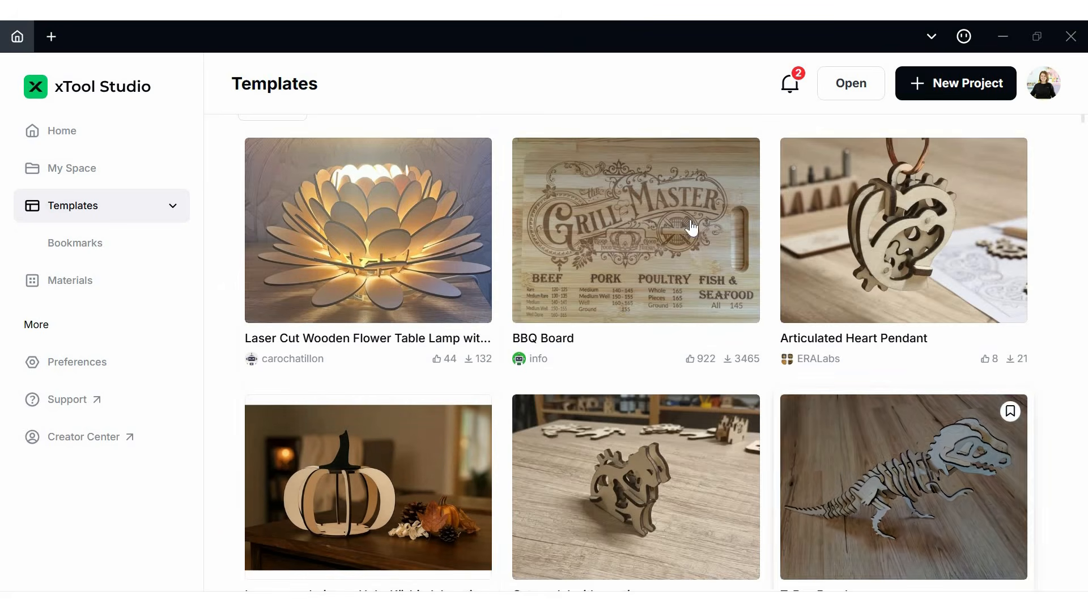
scroll(777, 452, down, 2)
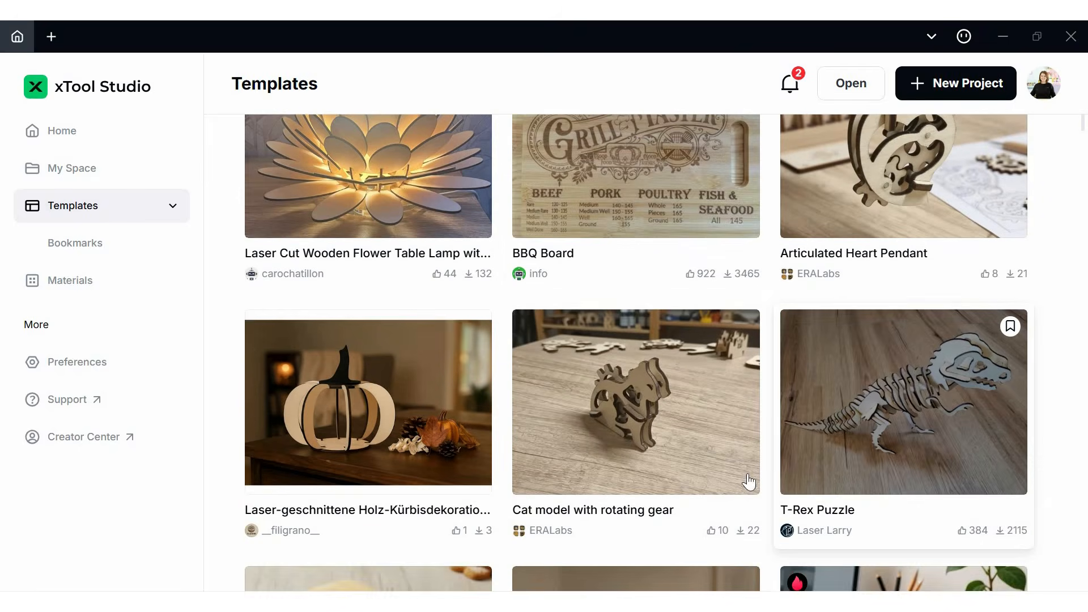
scroll(746, 500, down, 10)
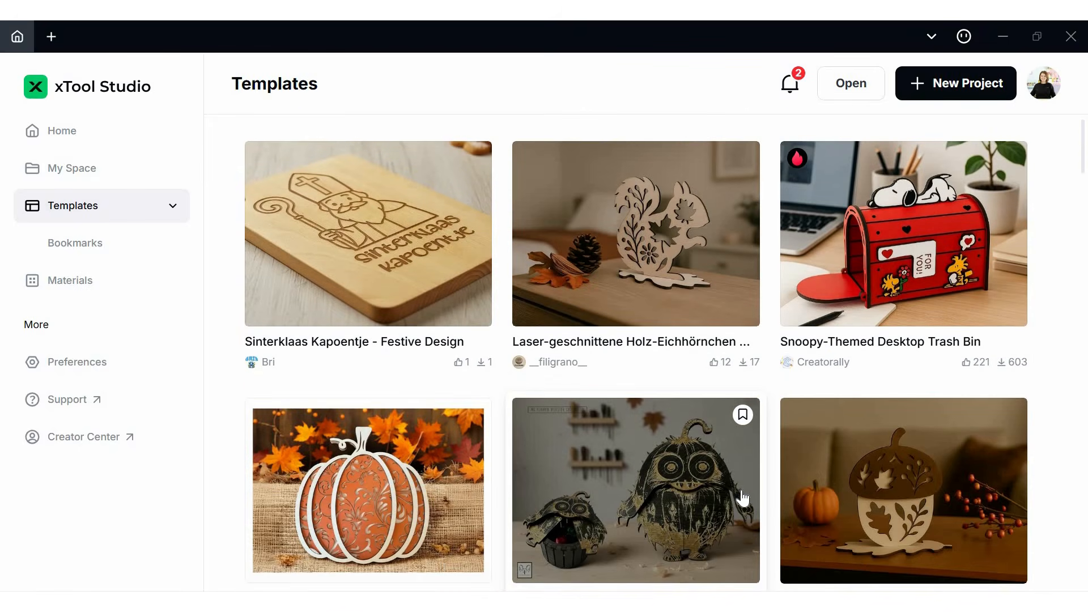
scroll(745, 497, up, 6)
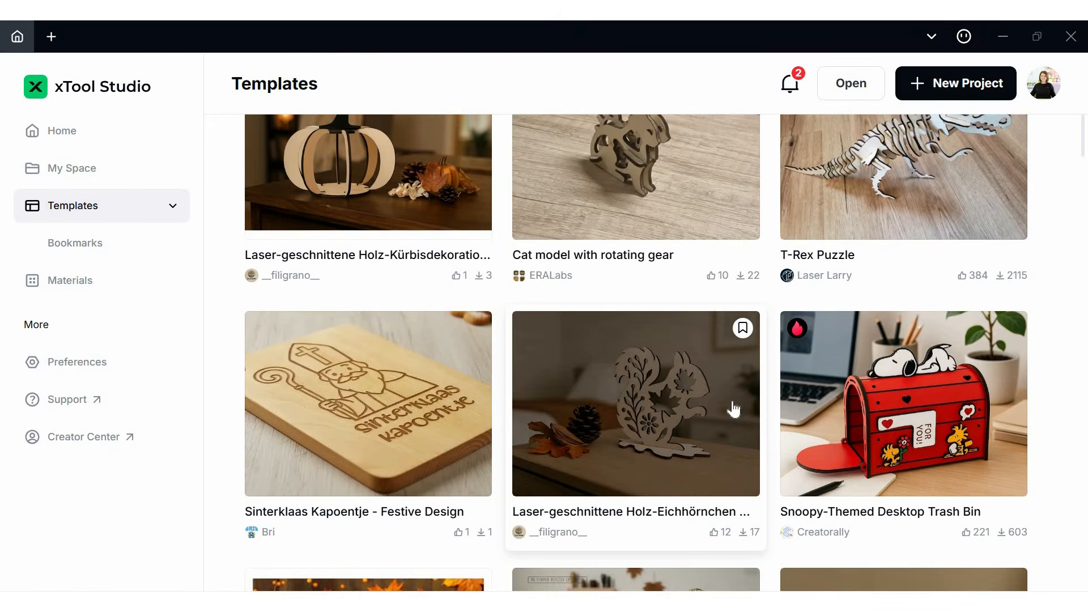
scroll(733, 400, up, 10)
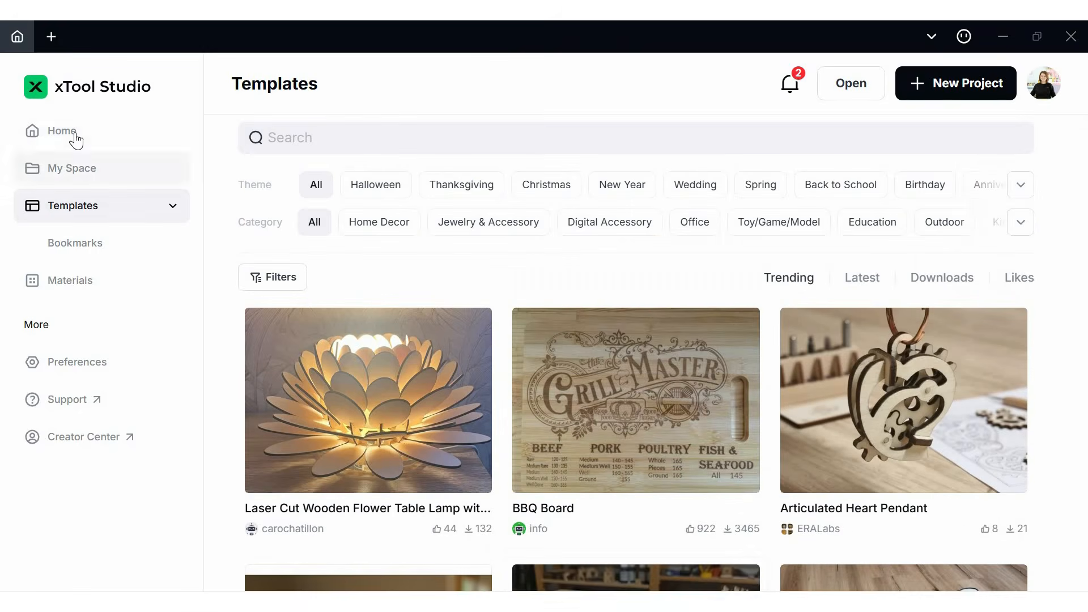
- Return to the home page and review the program's general, file and About xTool Studio settings
click(75, 136)
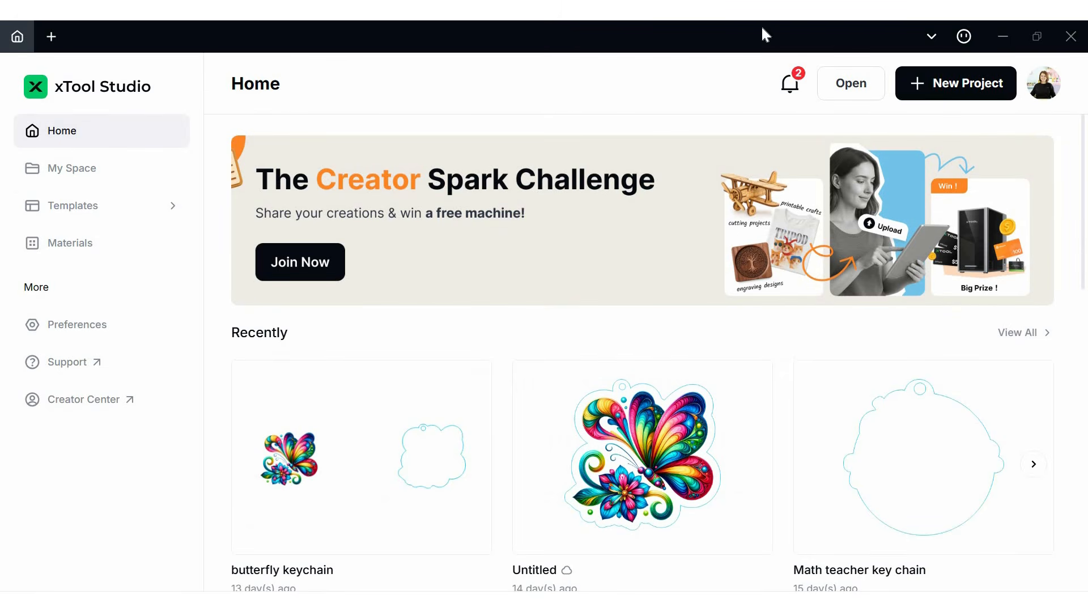
click(933, 36)
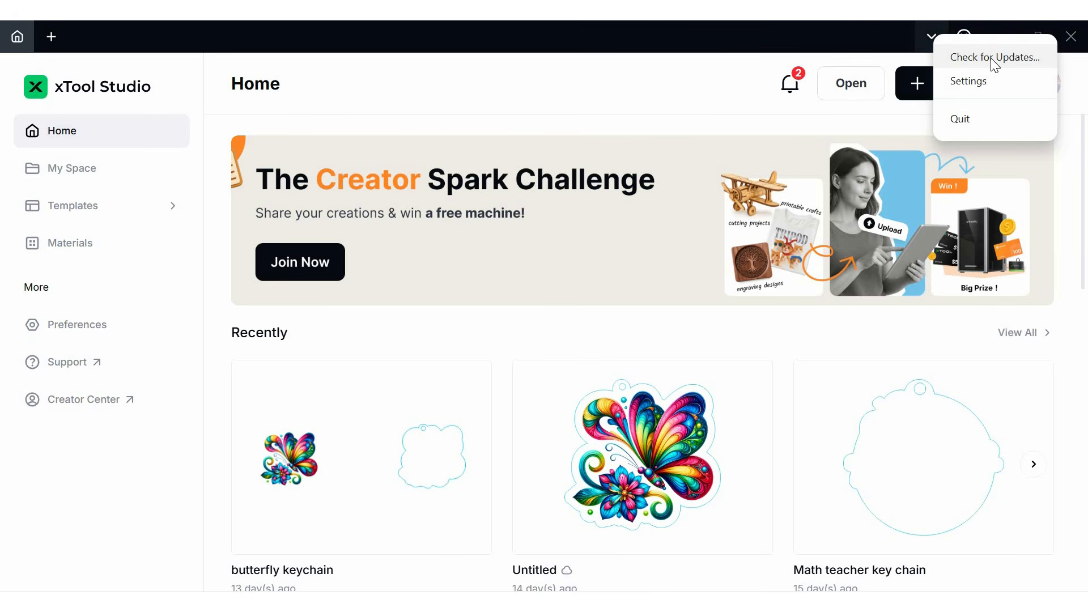
click(993, 87)
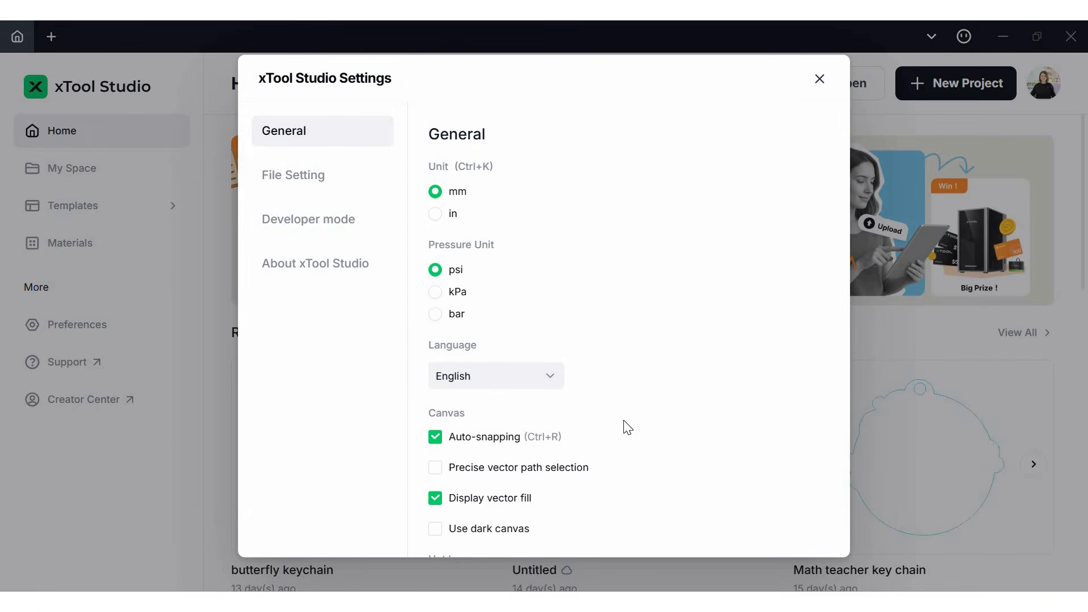
scroll(630, 435, down, 3)
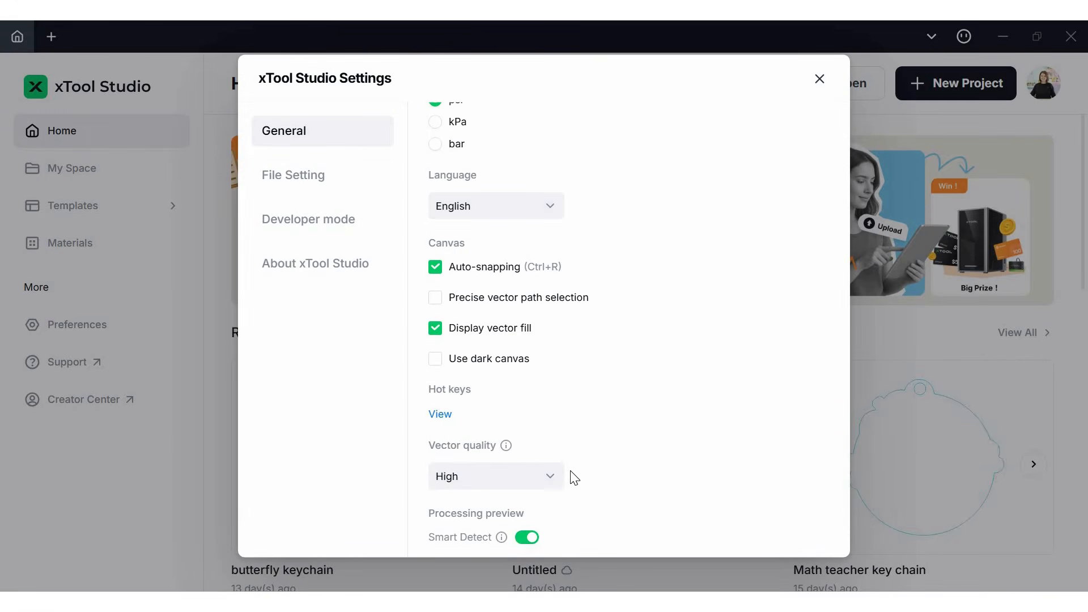
scroll(623, 483, down, 7)
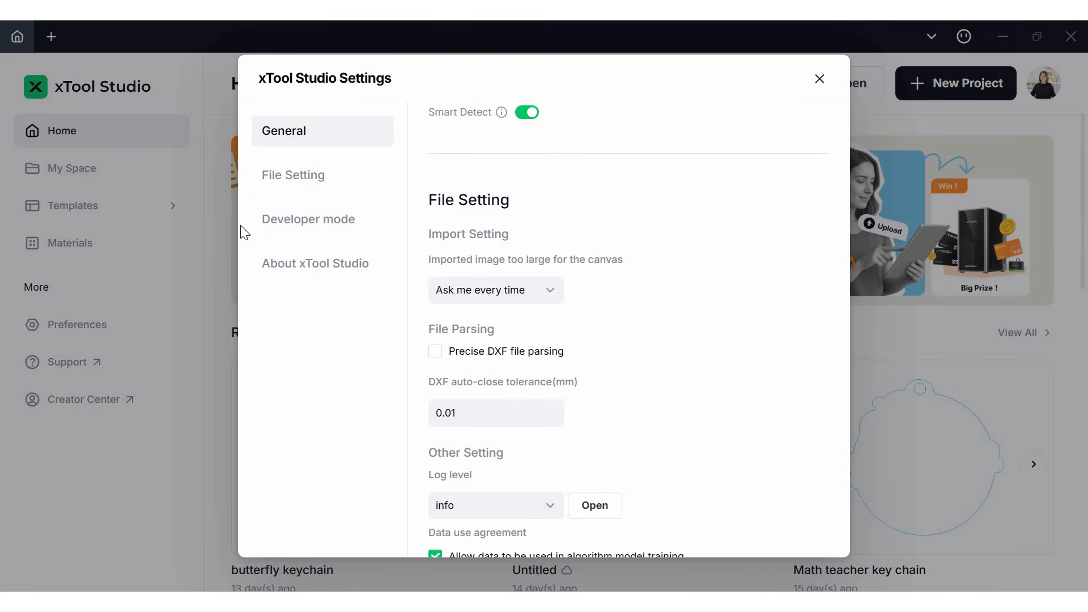
click(325, 277)
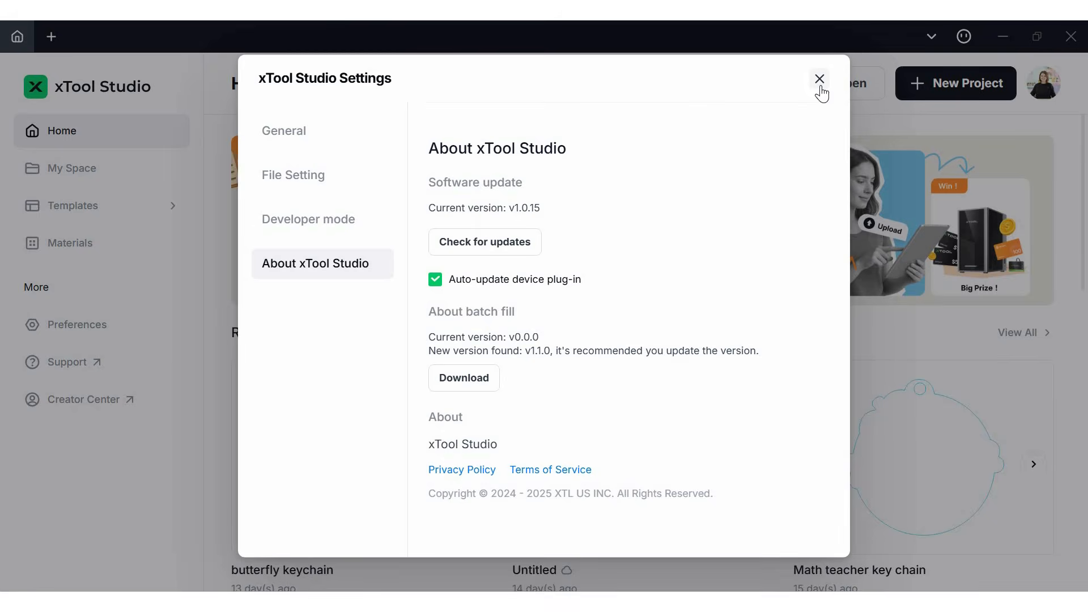
click(819, 79)
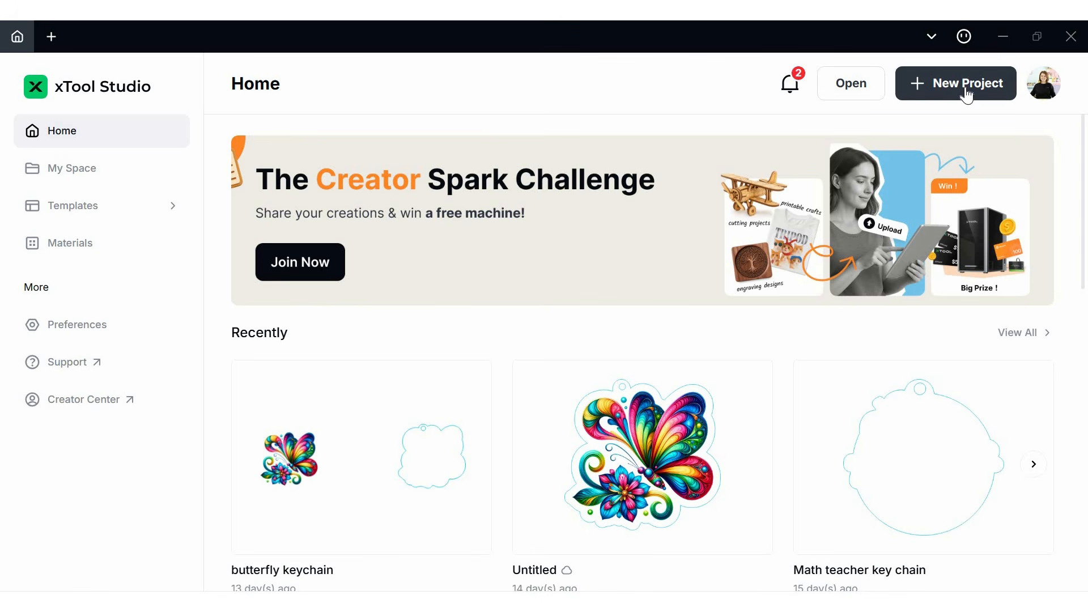
- Create a new project and look through the selectable devices, keeping xTool_F1 Ultra
click(966, 89)
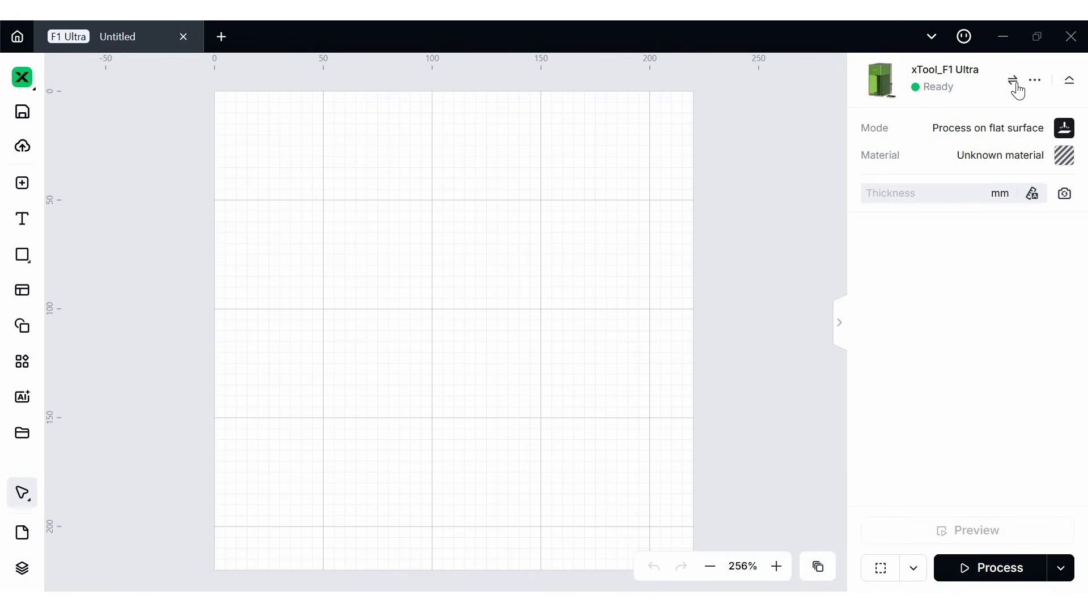
click(1014, 80)
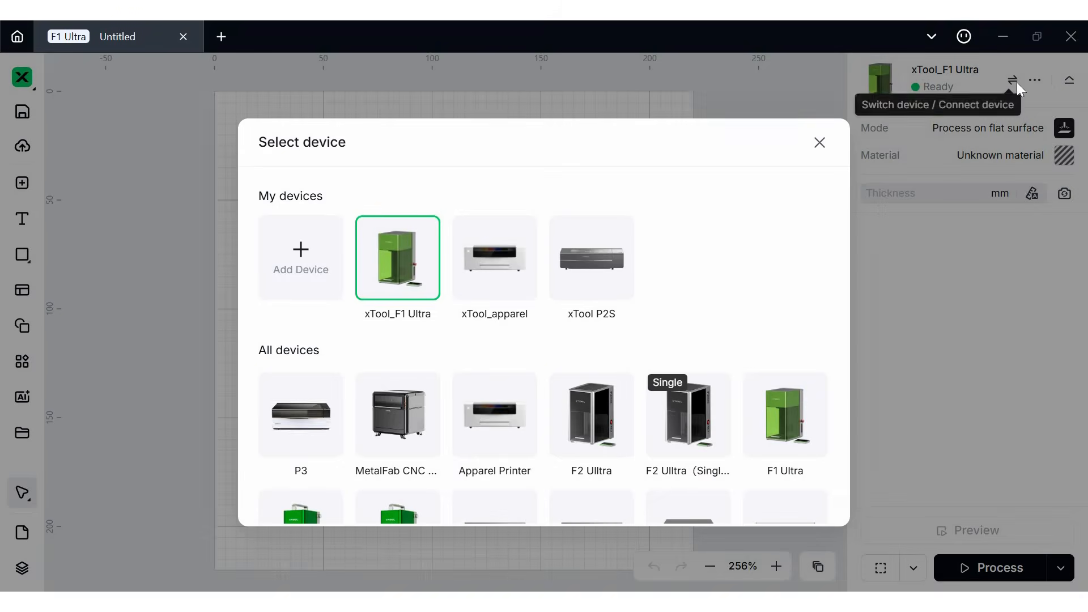
scroll(681, 430, down, 2)
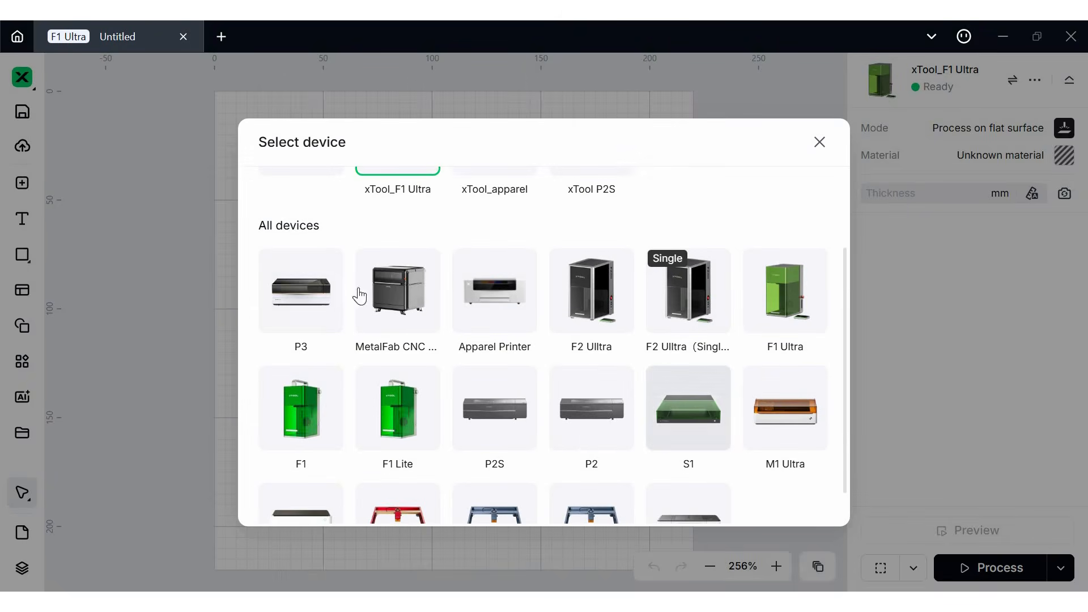
scroll(650, 446, down, 2)
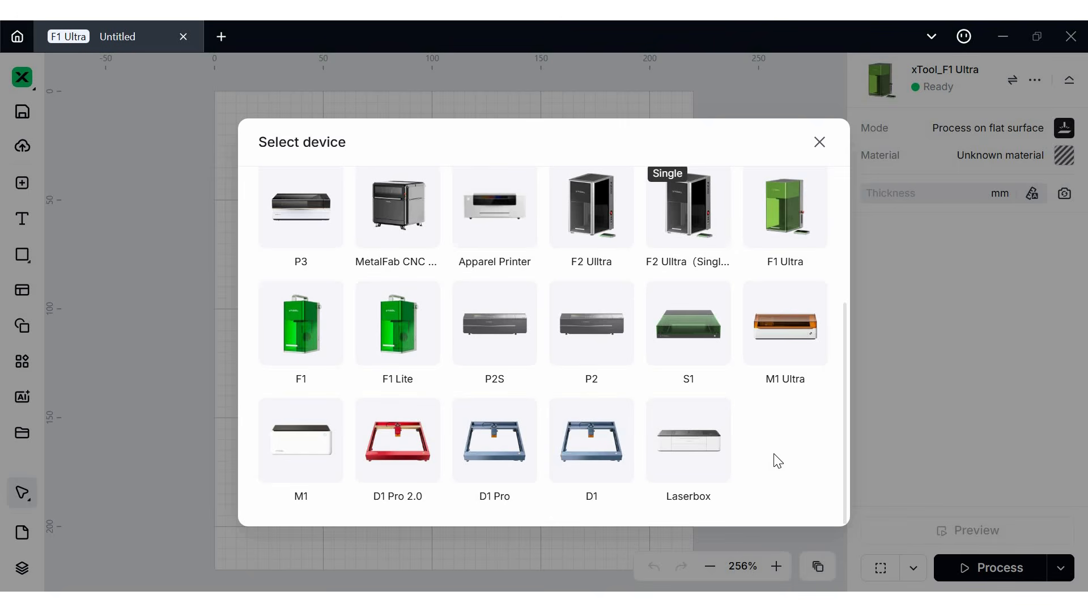
scroll(775, 445, up, 4)
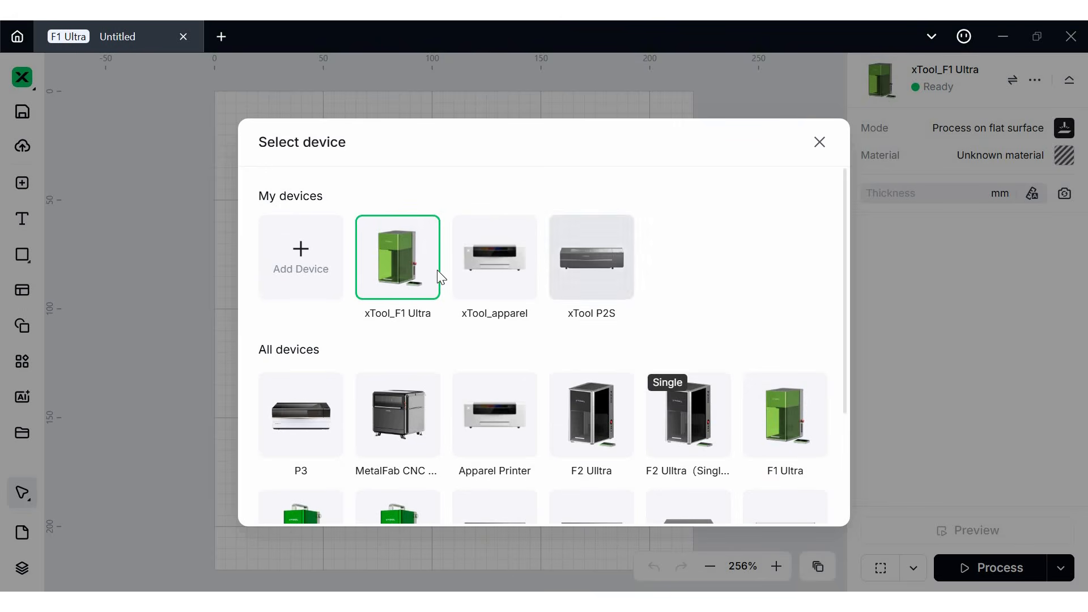
click(820, 142)
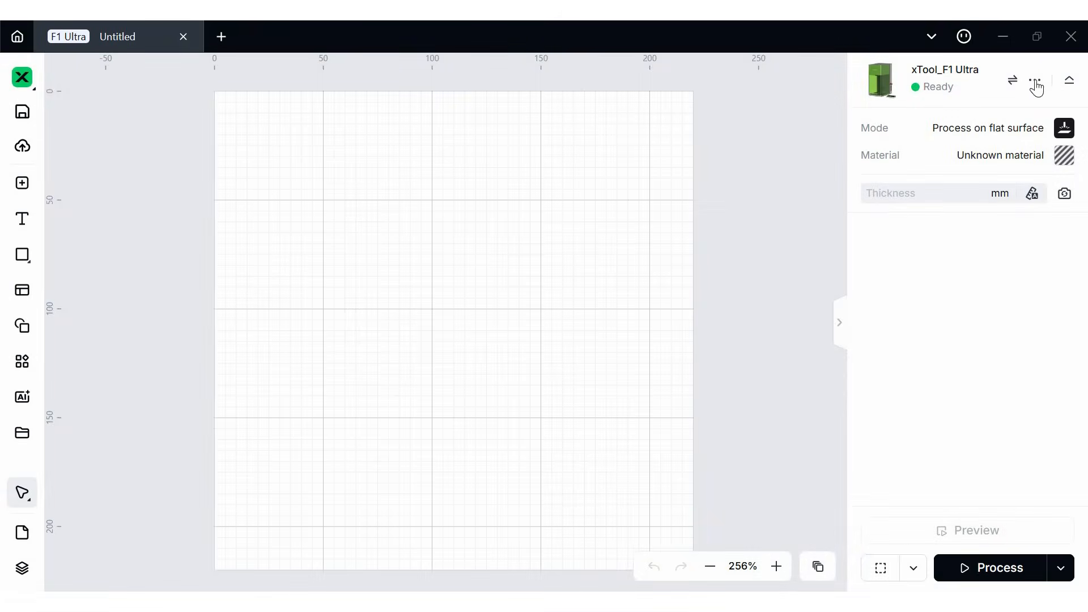
- Review the xTool_F1 Ultra's basic info and accessory information in its device settings
click(1035, 80)
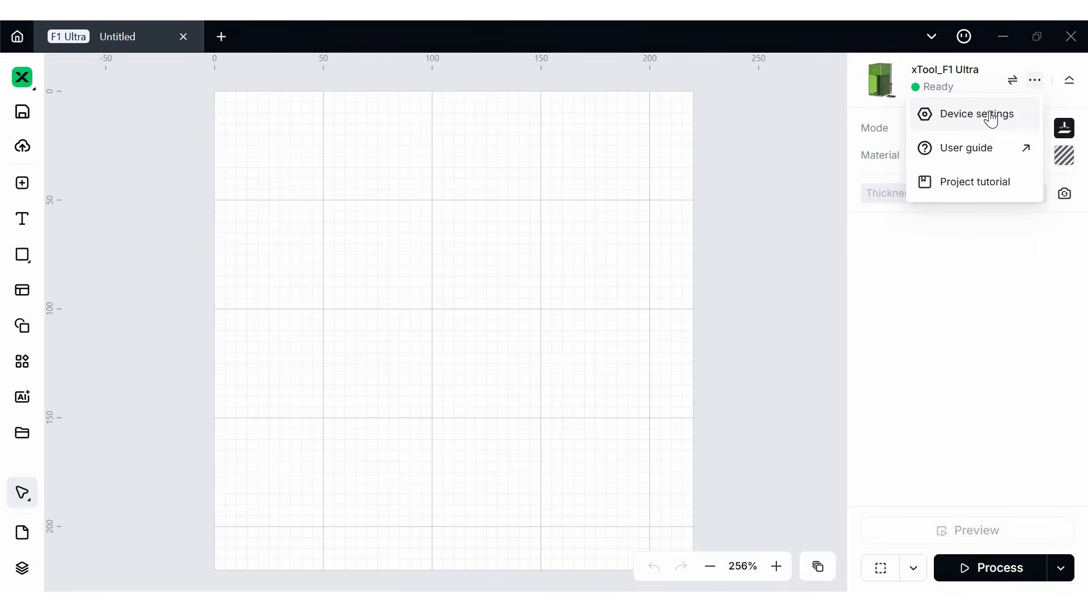
click(963, 114)
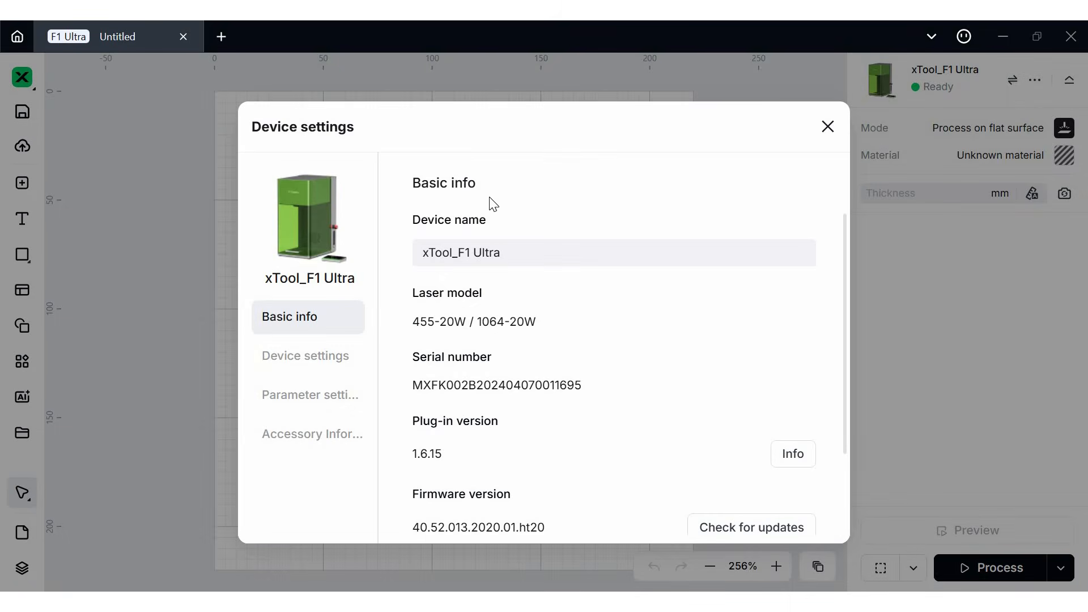
scroll(519, 430, down, 3)
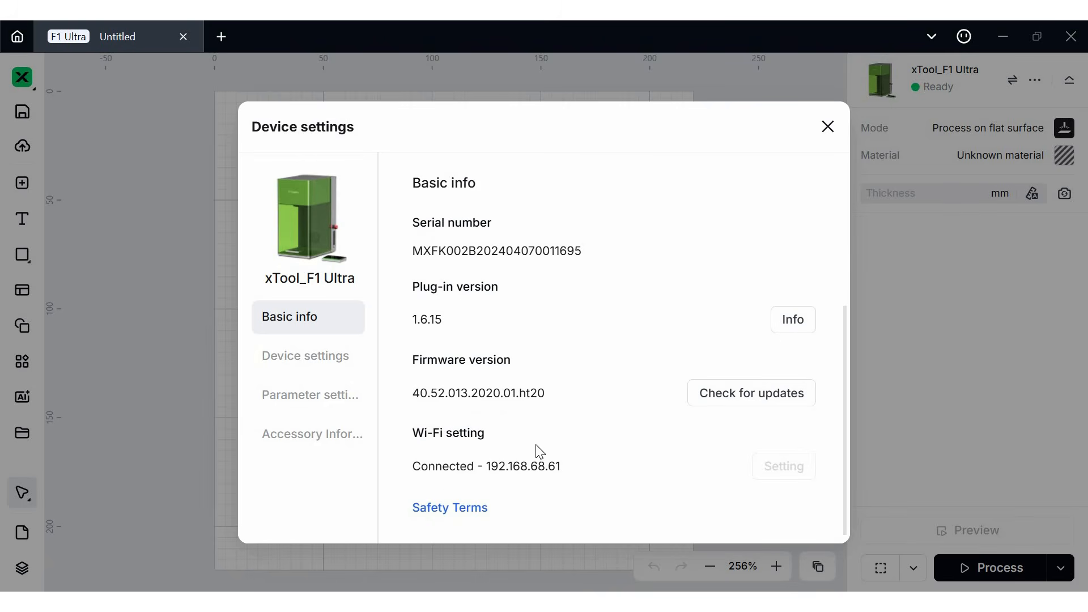
click(321, 442)
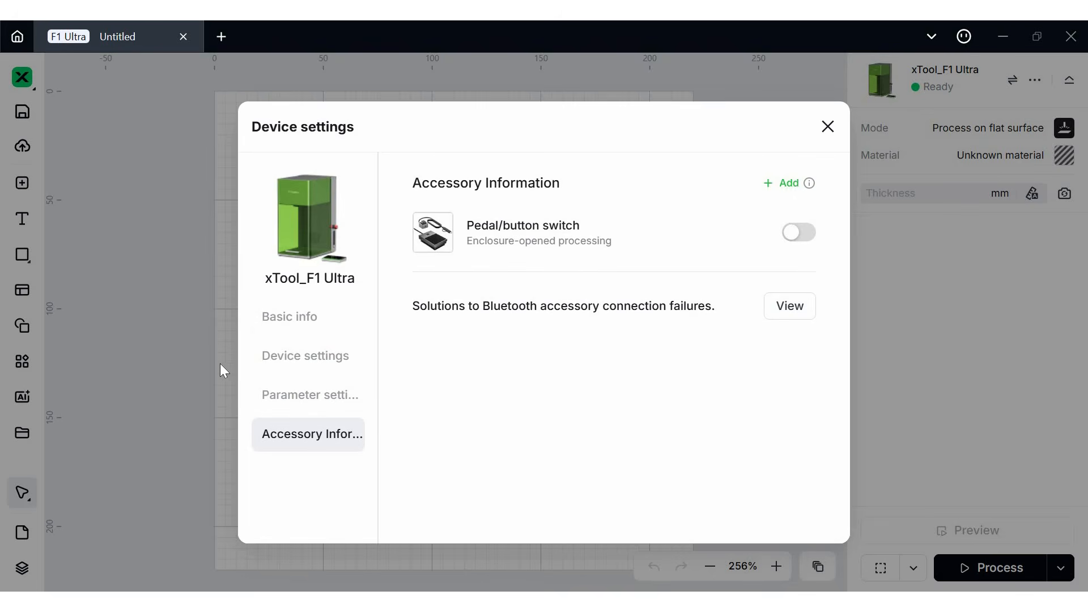
click(293, 329)
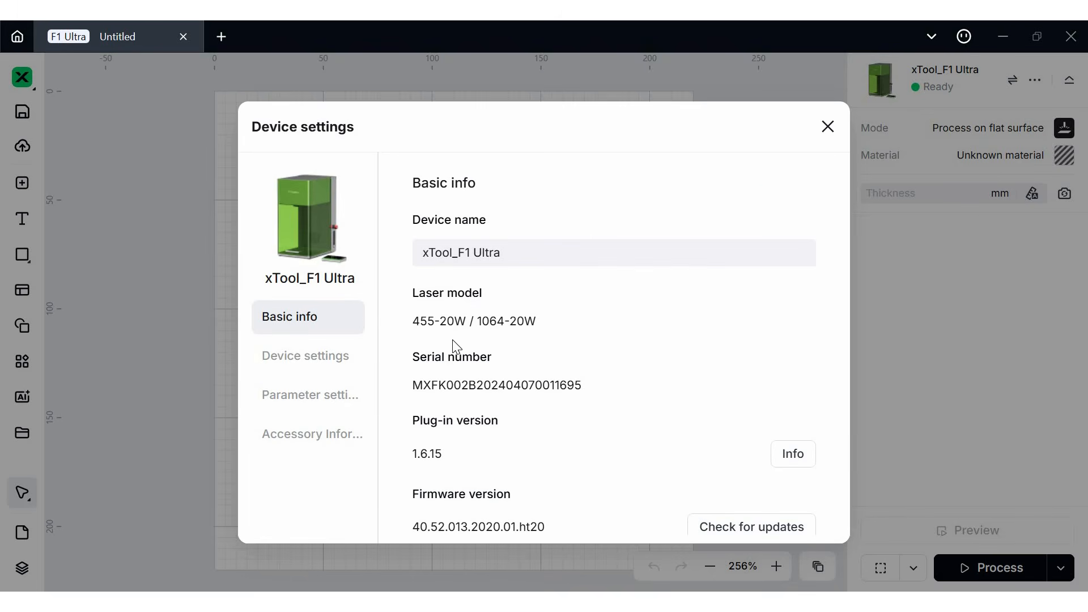
click(828, 127)
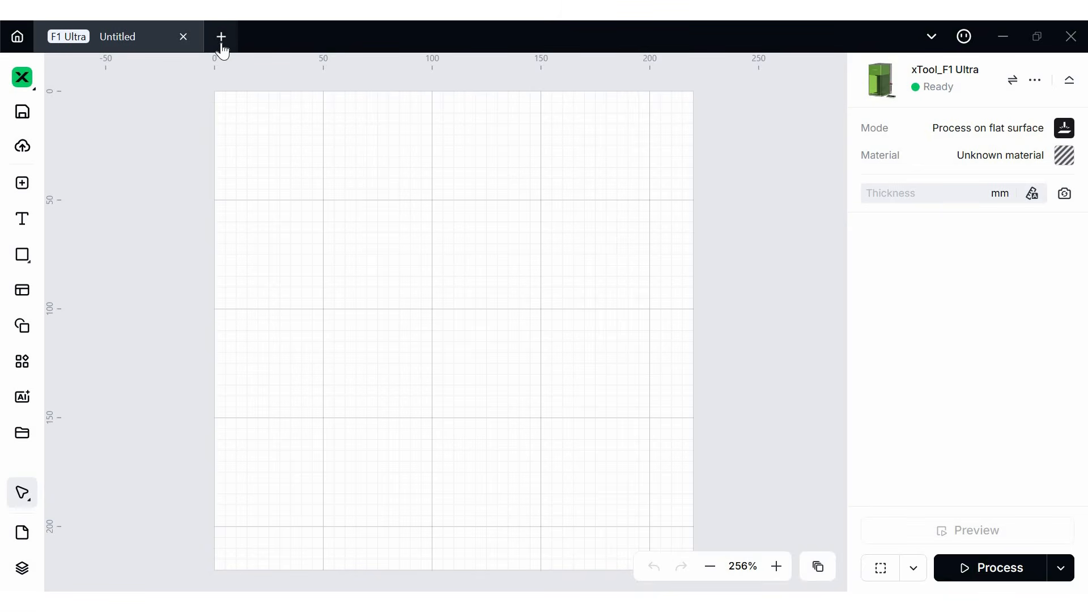
click(931, 37)
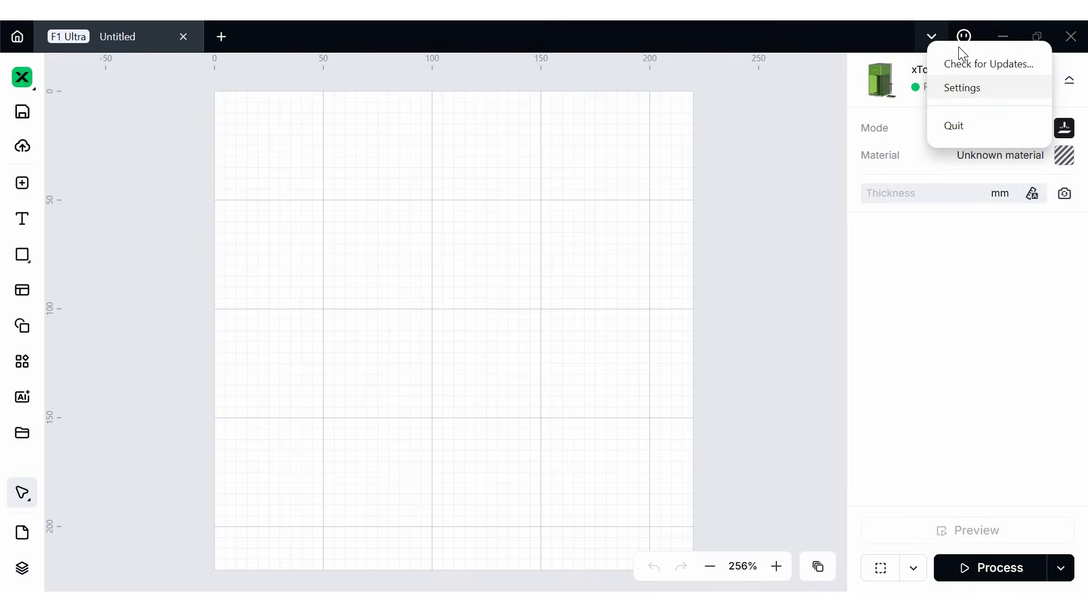
click(968, 46)
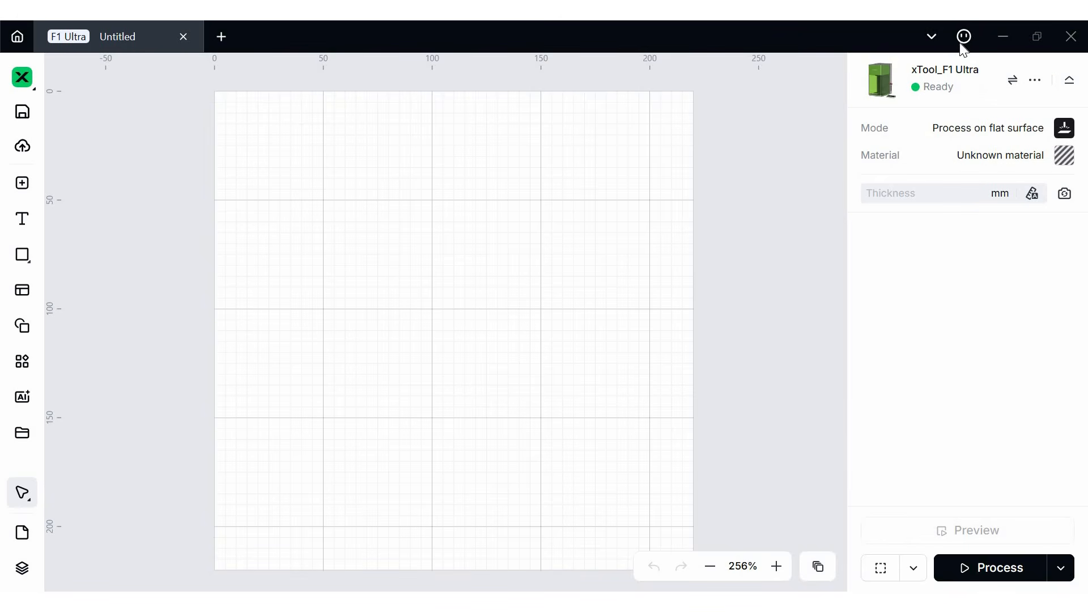
click(964, 44)
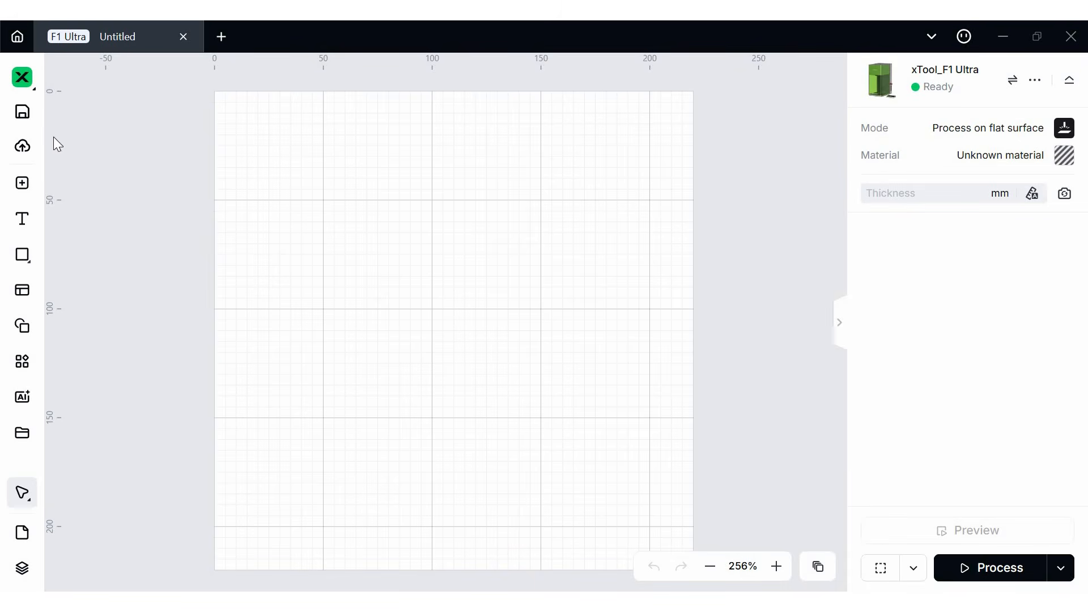
click(25, 88)
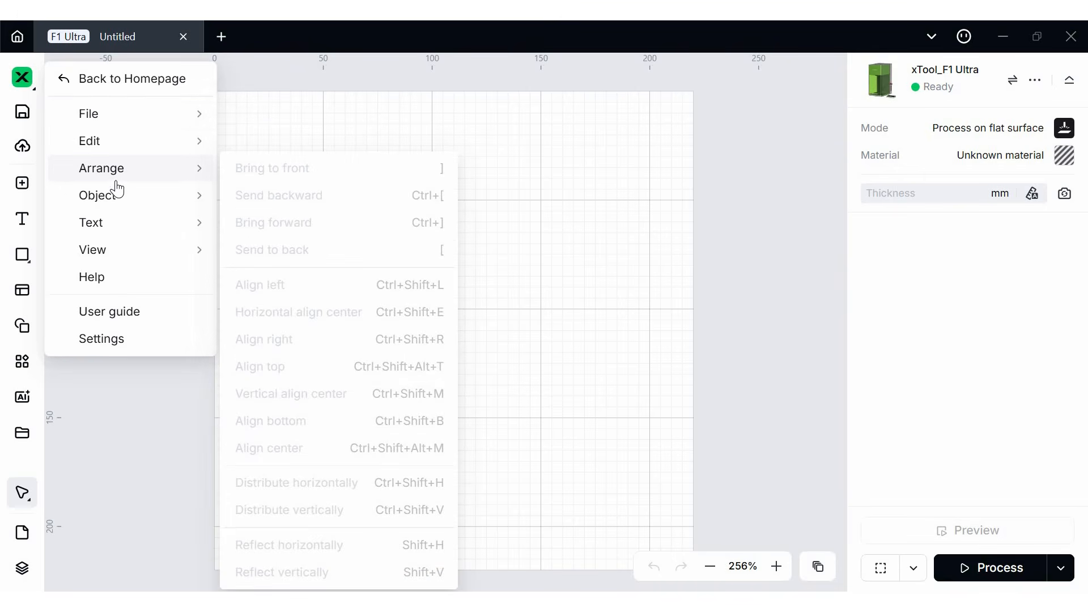
mouse_move(116, 201)
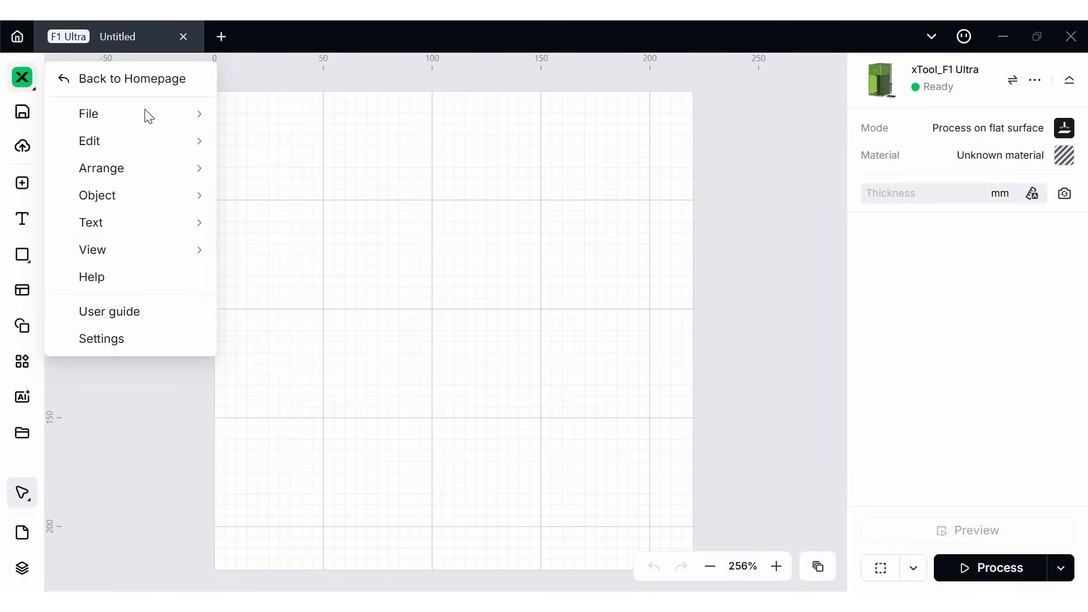
click(23, 120)
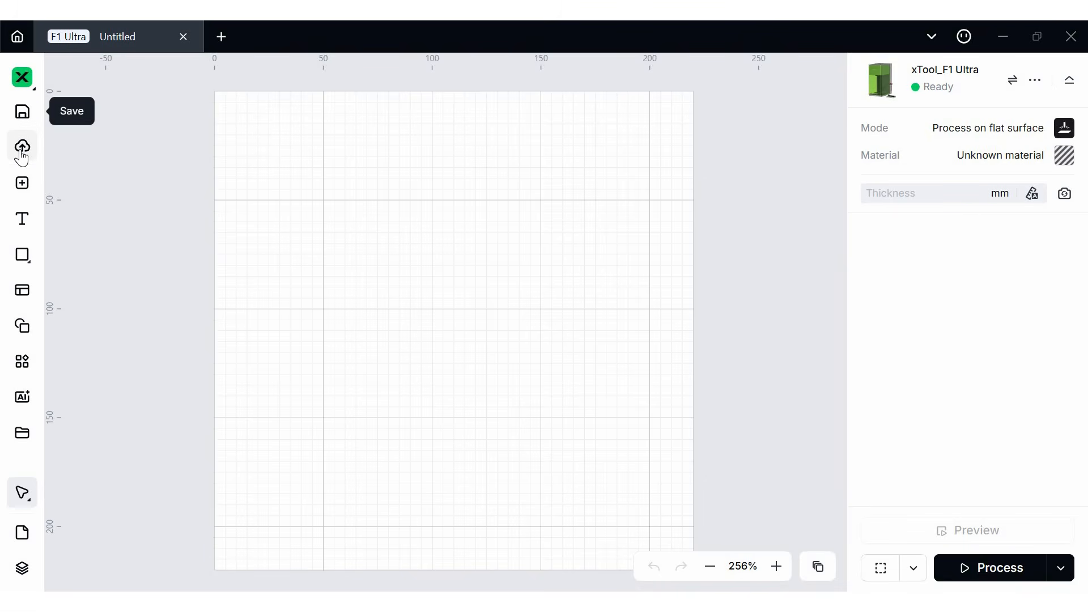
- Import the multicolour split pencil design onto the canvas
click(29, 182)
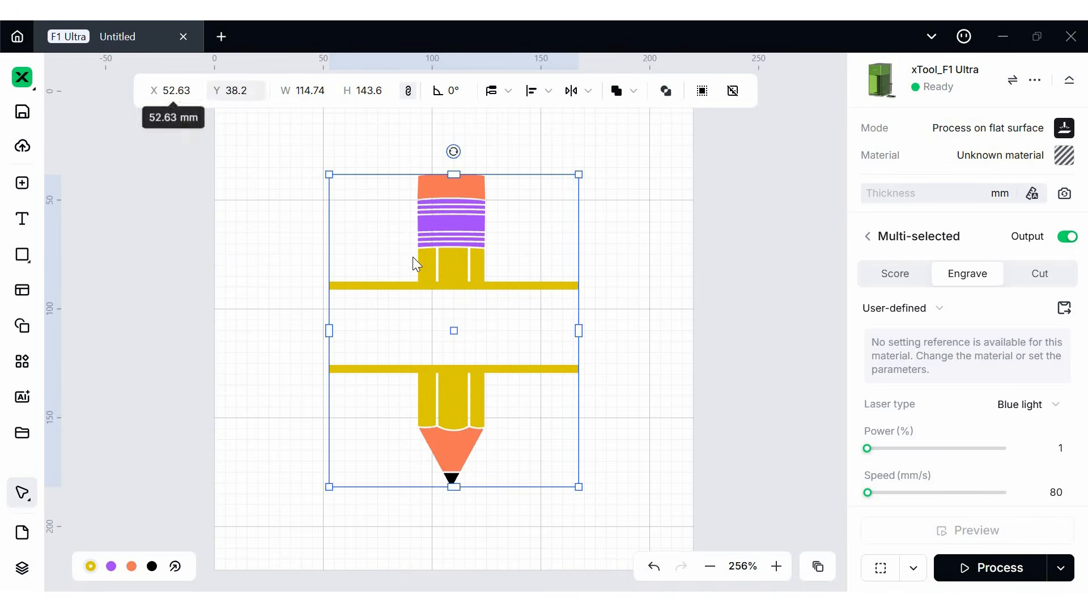
- Move the pencil design to X 43, Y 34.04 and enlarge it proportionally to about 122 by 152 mm
mouse_move(305, 294)
mouse_down()
mouse_move(493, 294)
mouse_move(351, 311)
mouse_up()
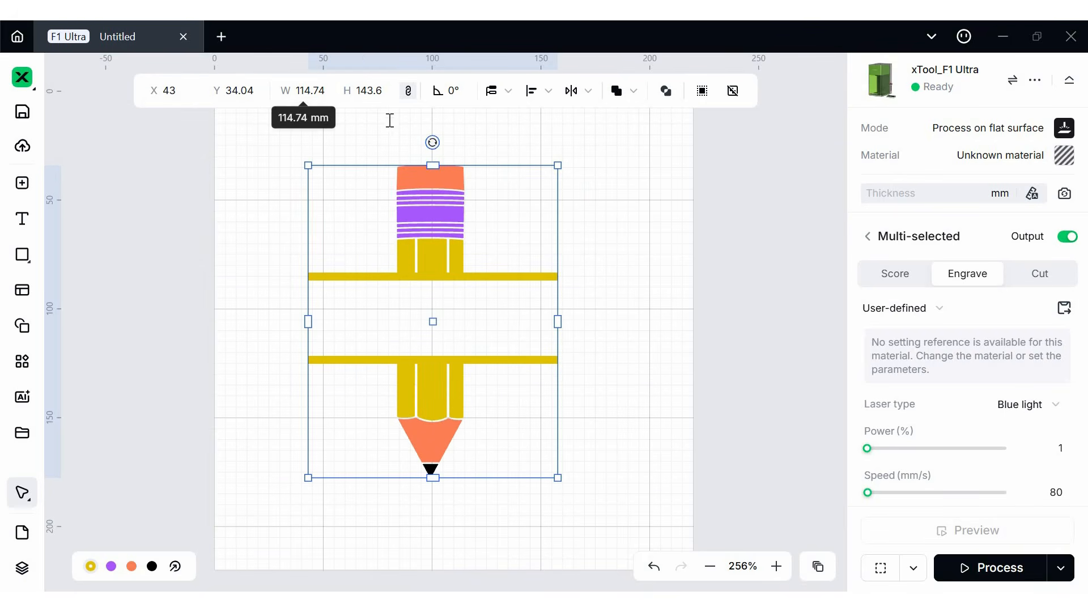
mouse_move(561, 481)
mouse_down()
mouse_move(457, 397)
mouse_move(573, 462)
mouse_up()
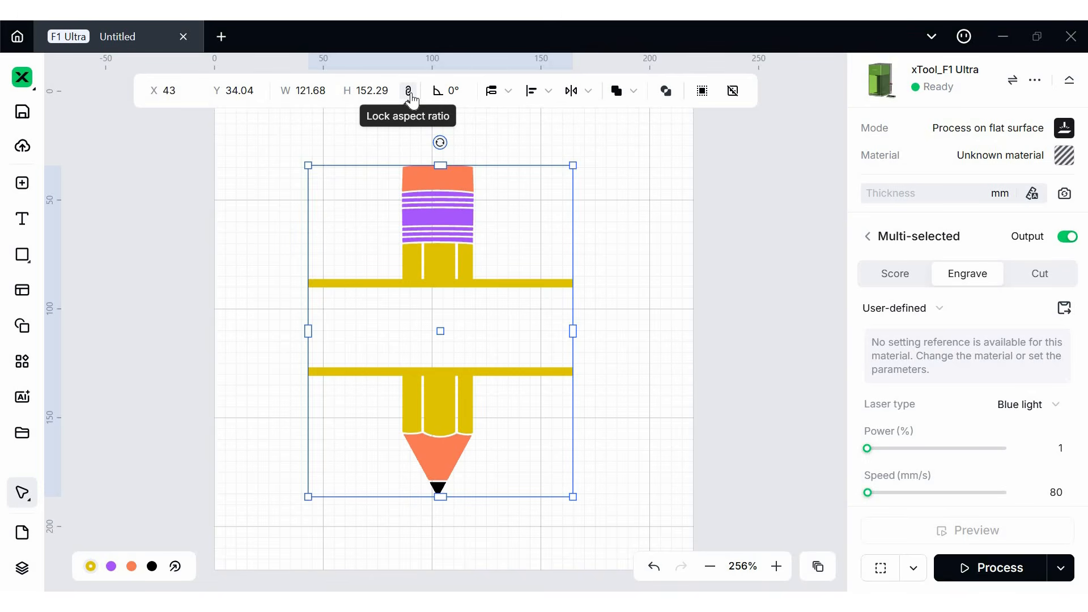
- Try stretching the pencil design to about 163 mm high with the aspect ratio unlocked, and undo the stretch
mouse_move(441, 166)
mouse_down()
mouse_move(441, 288)
mouse_move(454, 131)
mouse_up()
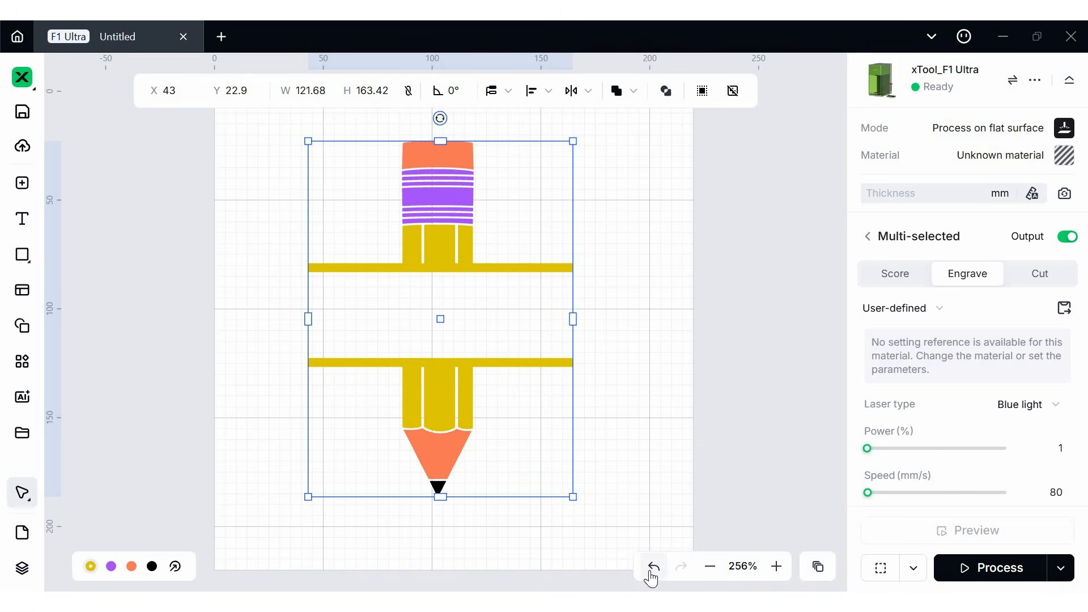
click(653, 566)
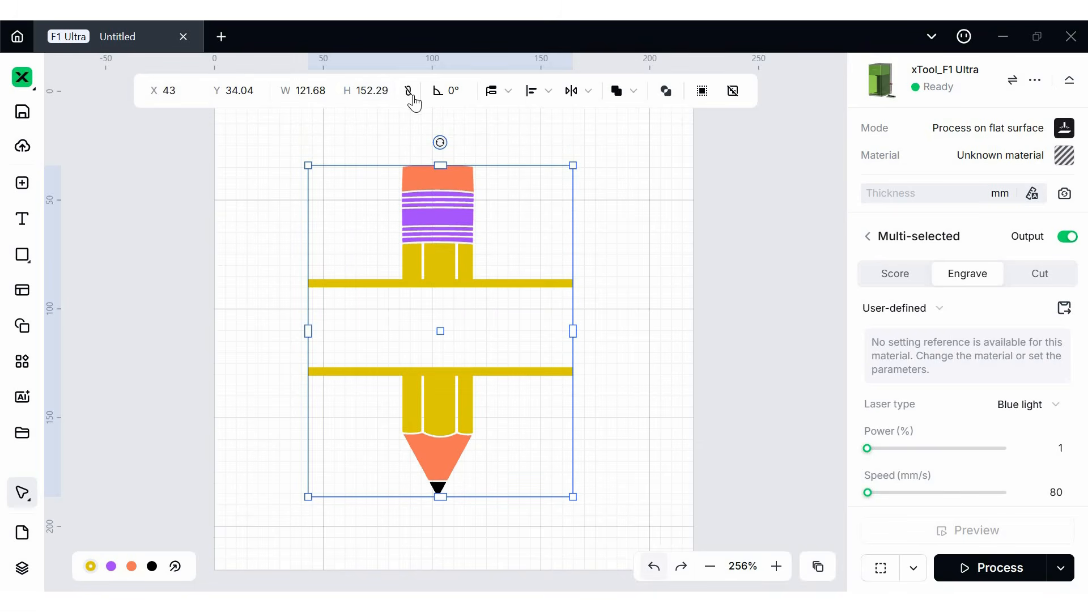
click(409, 91)
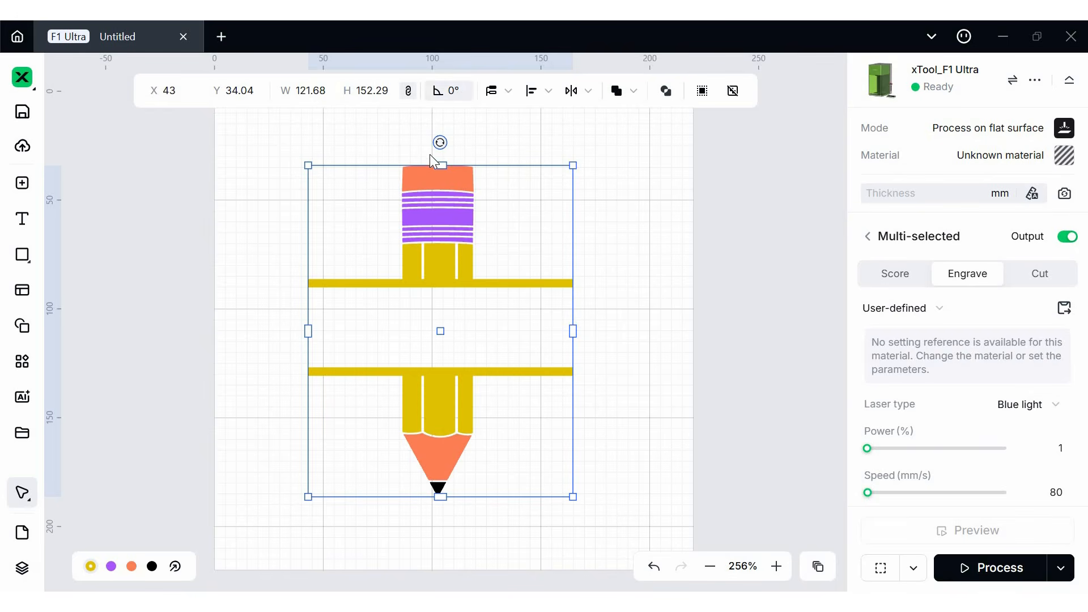
mouse_move(656, 313)
mouse_down()
mouse_move(564, 209)
mouse_move(493, 187)
mouse_move(478, 147)
mouse_move(442, 144)
mouse_up()
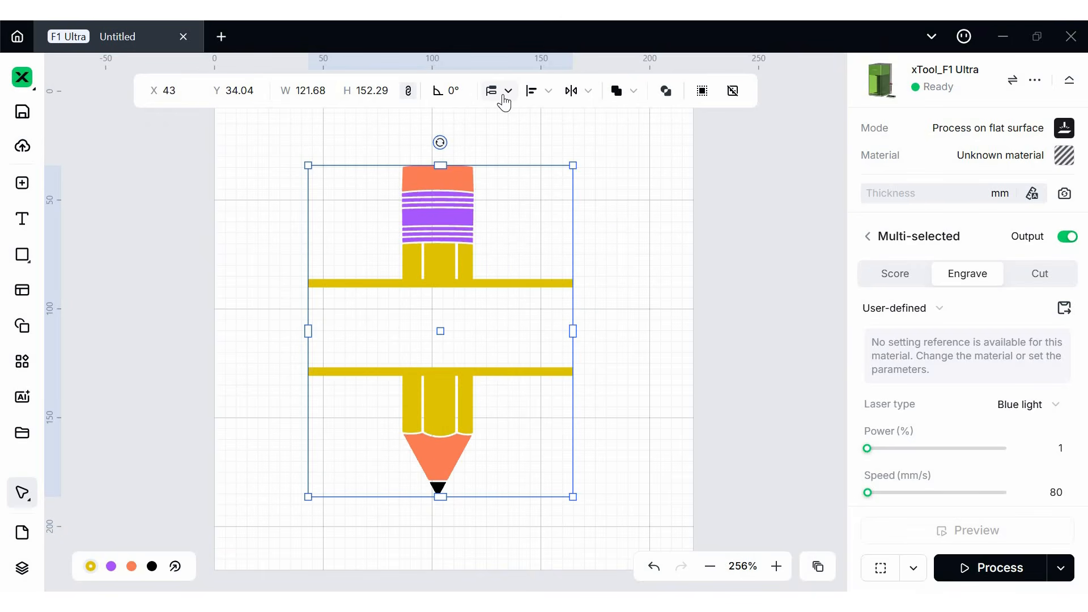
- Look through the arrange, align and reflect options available for the selected pencil design
click(505, 91)
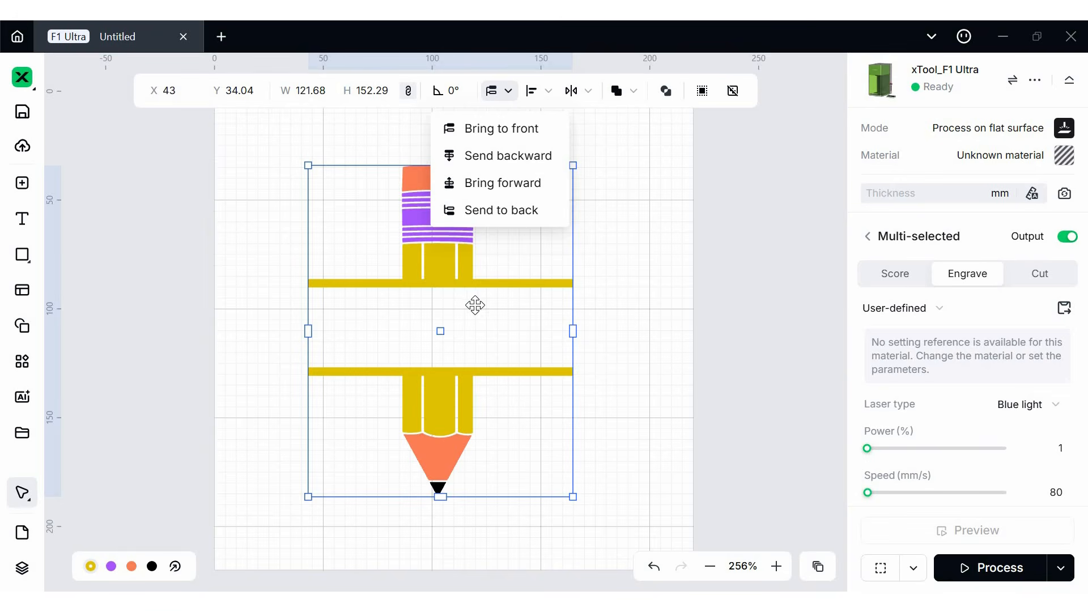
right_click(466, 290)
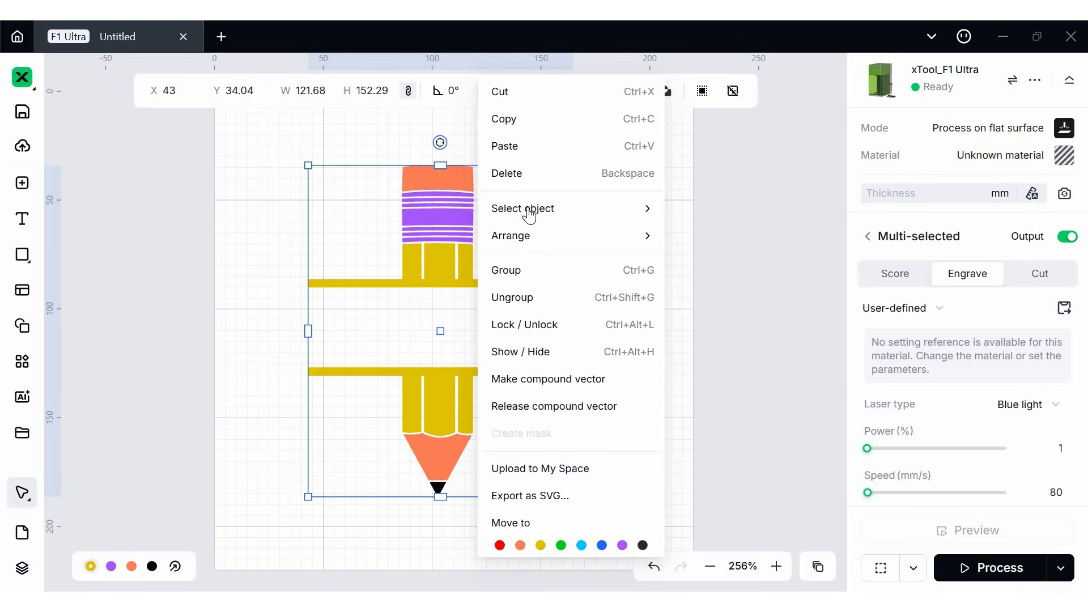
mouse_move(532, 239)
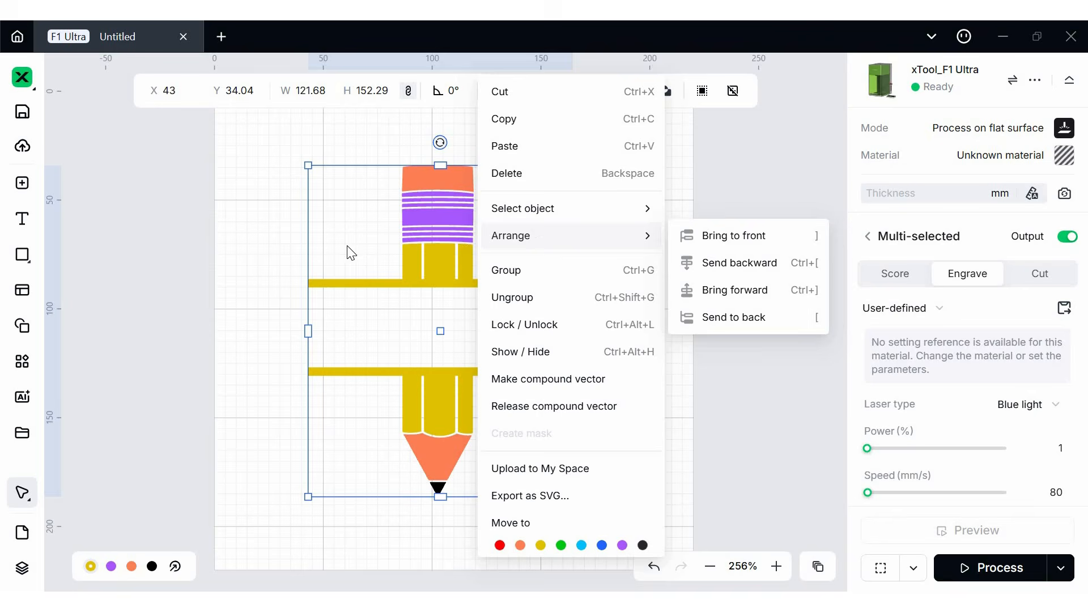
click(332, 206)
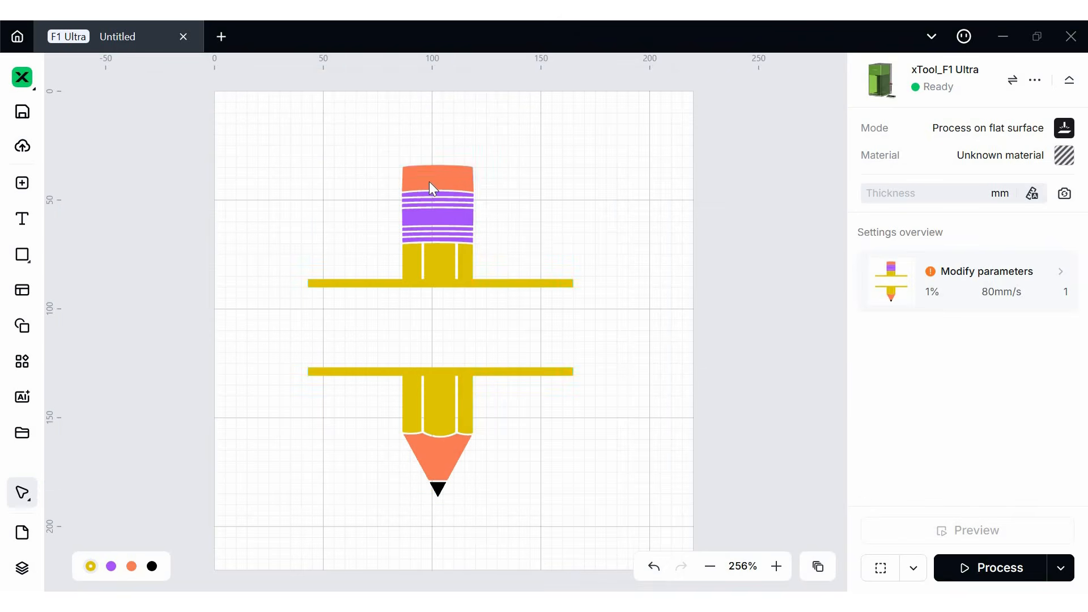
key(ctrl+a)
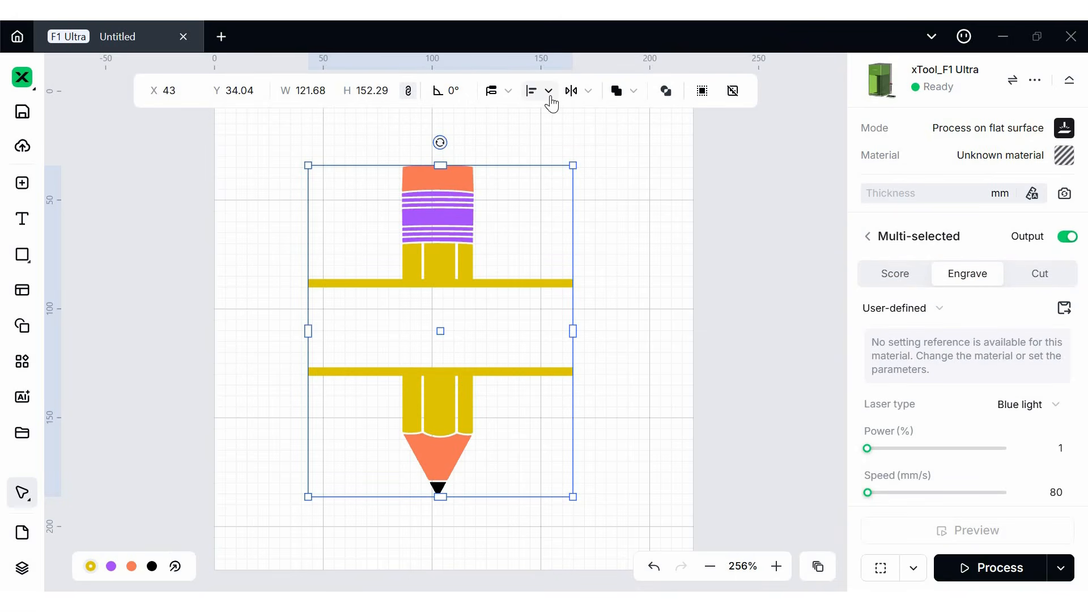
click(549, 91)
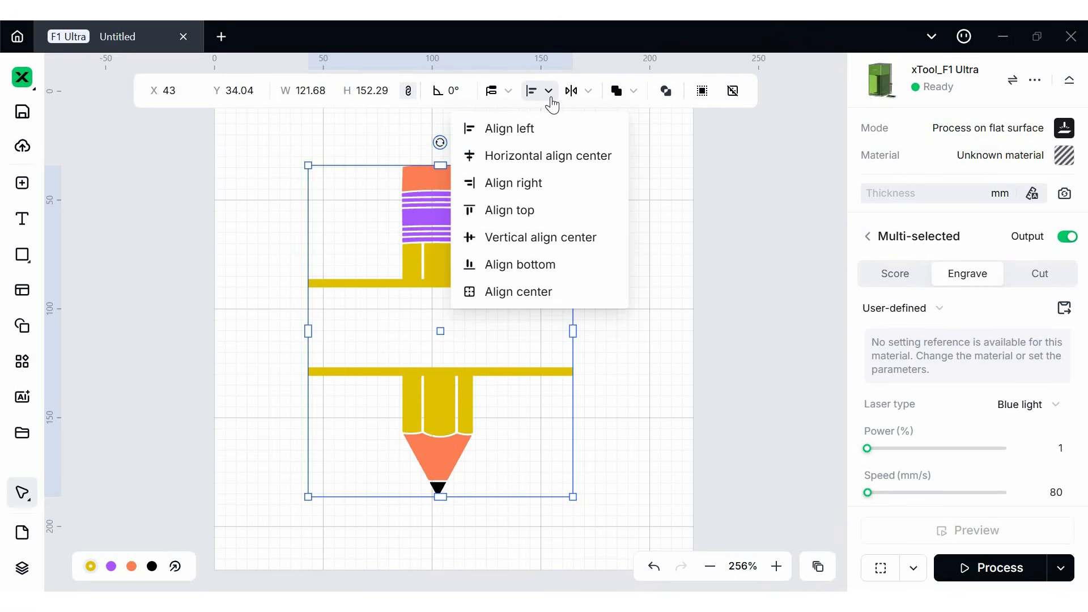
click(588, 100)
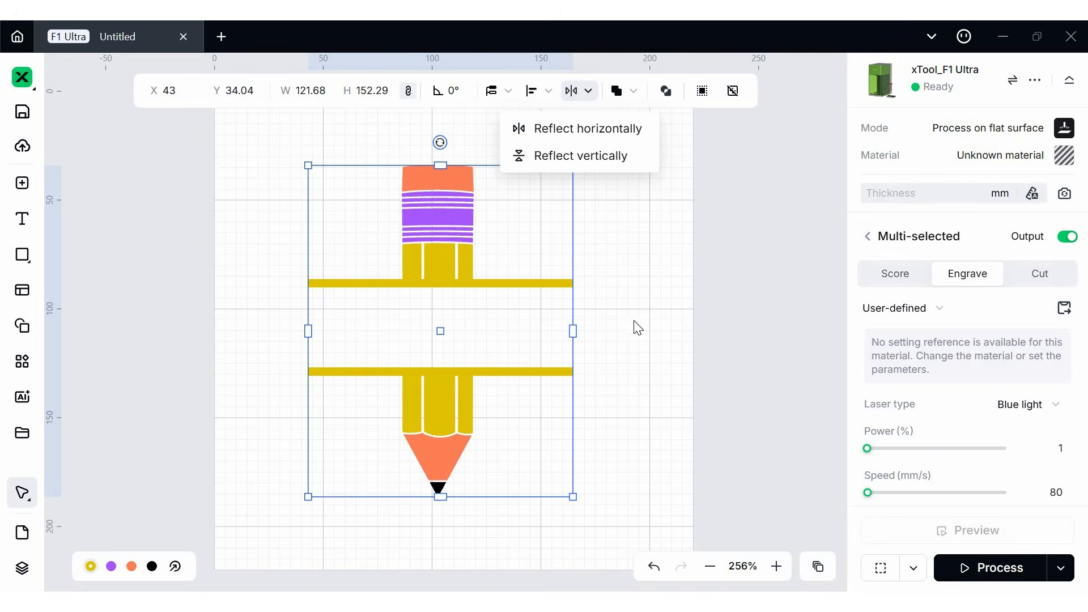
click(396, 245)
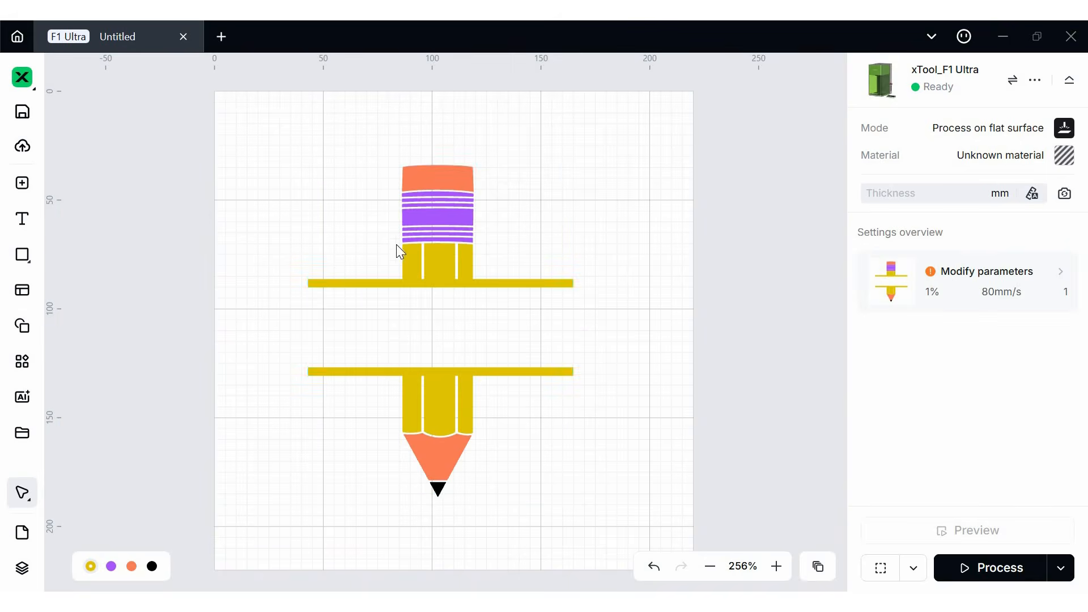
- Combine all parts of the pencil design into one compound vector
click(433, 268)
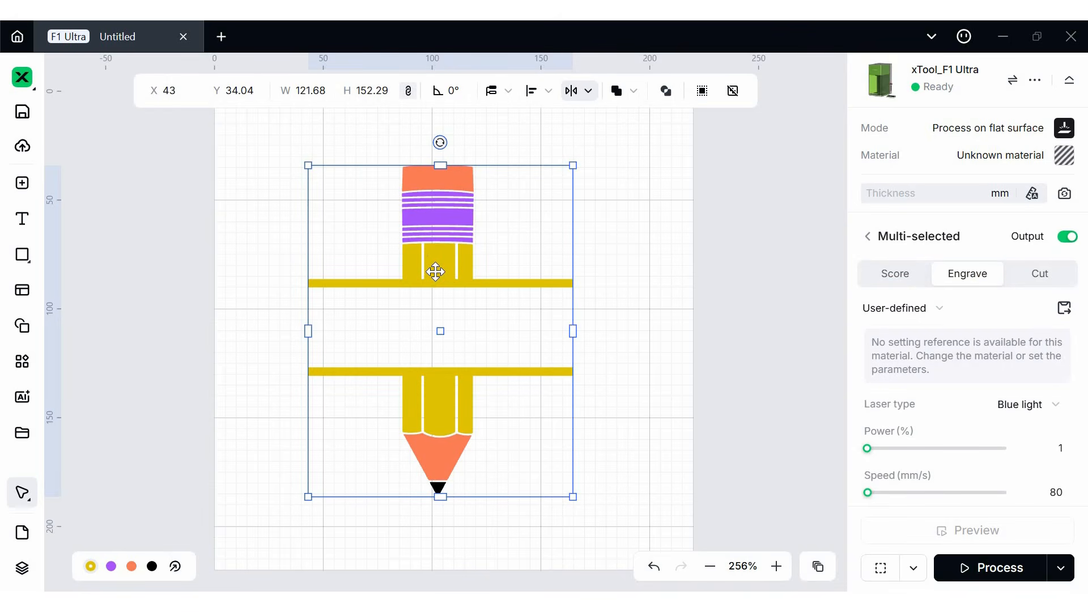
click(634, 100)
click(669, 95)
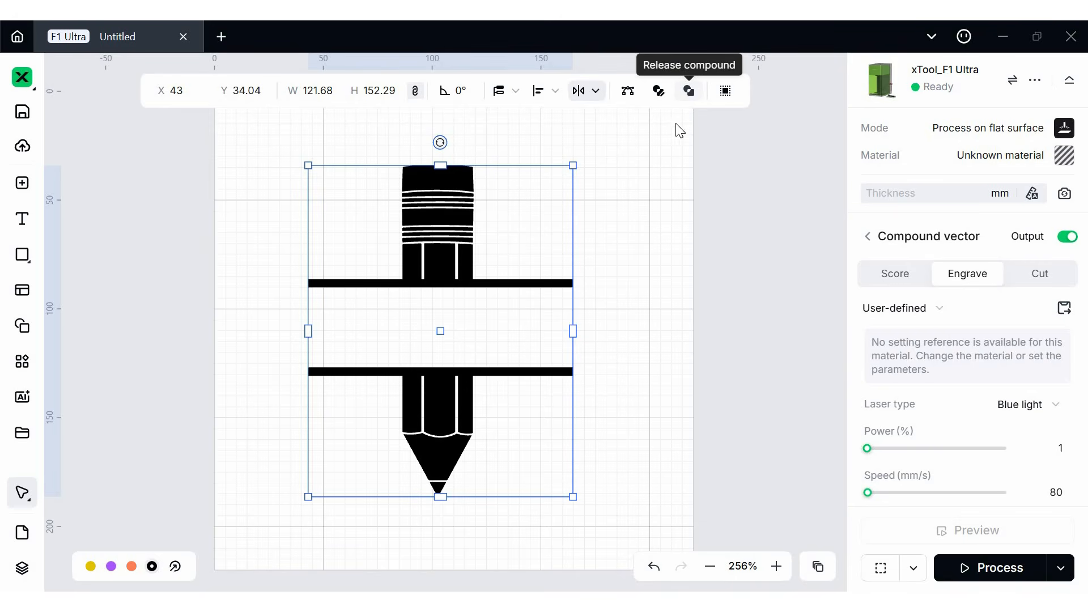
- Try reshaping the pencil's lower horizontal bar by moving end nodes up to Y 110, and undo the node edits
click(631, 95)
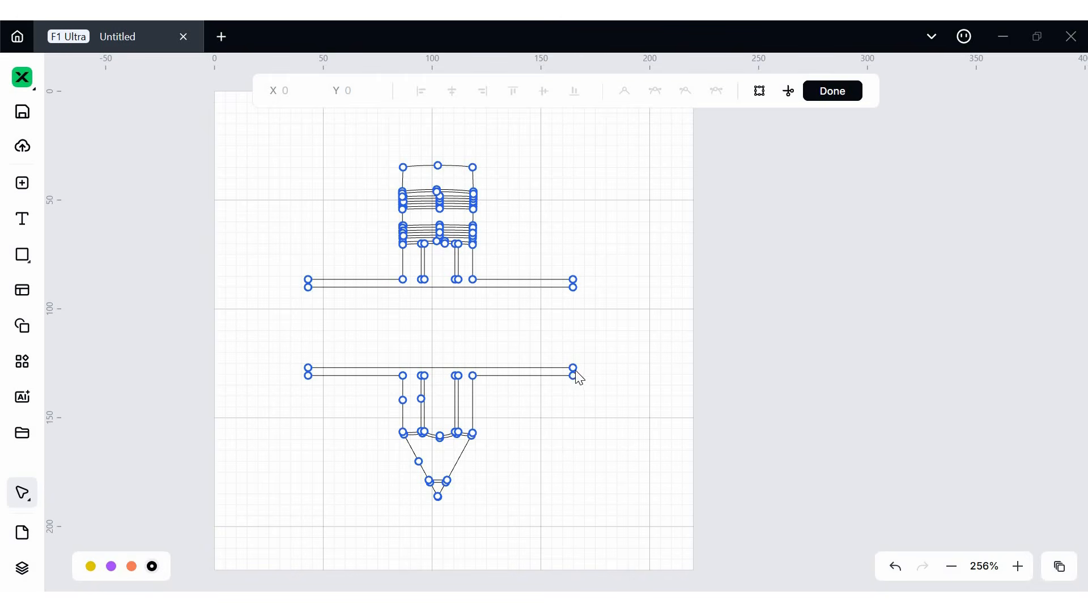
drag(574, 368, 572, 331)
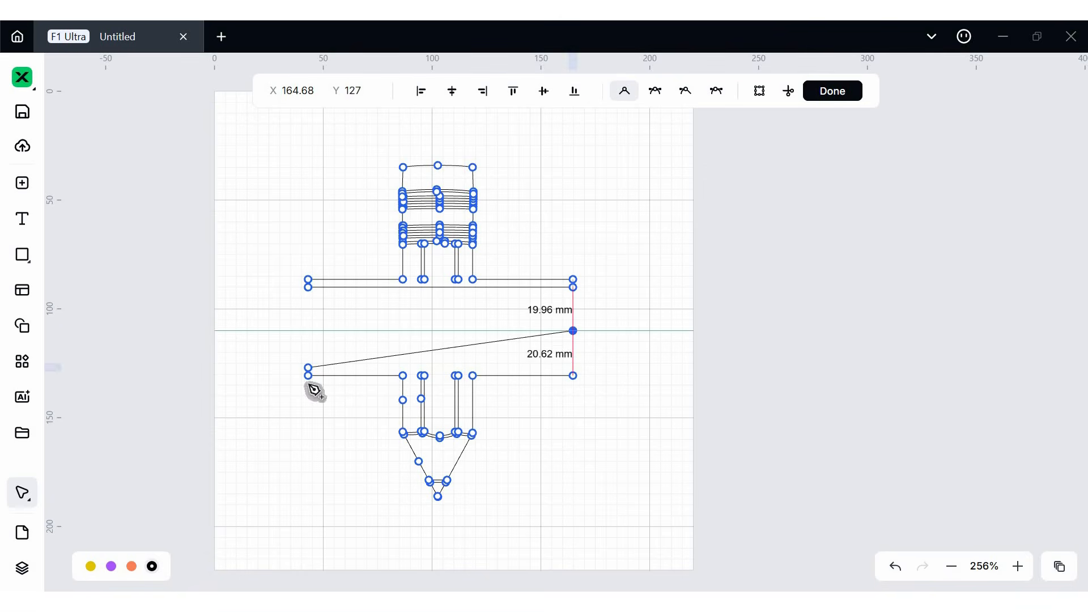
drag(309, 347, 335, 317)
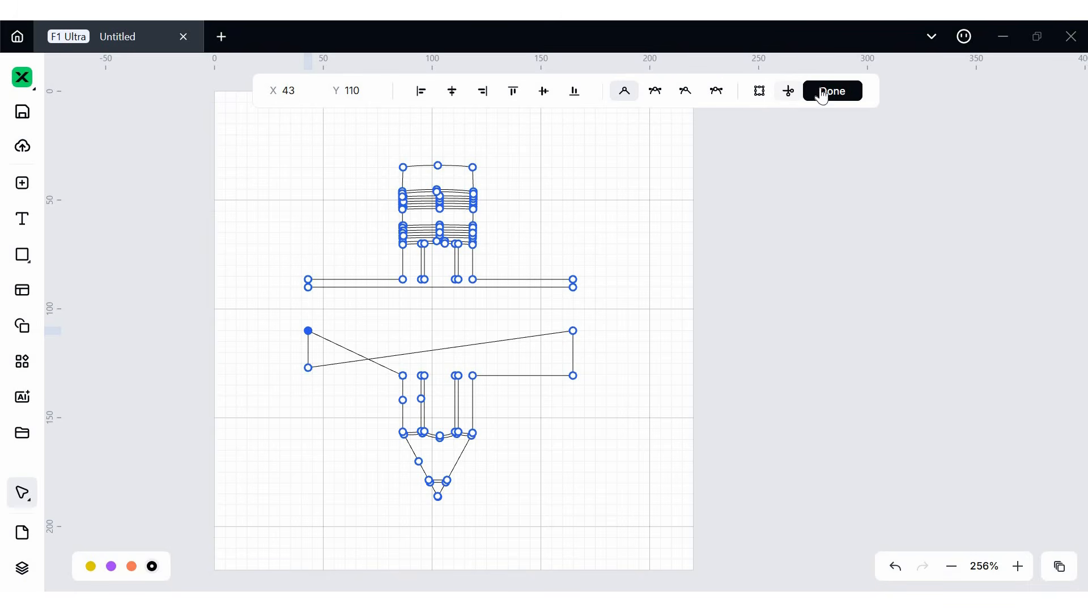
click(900, 567)
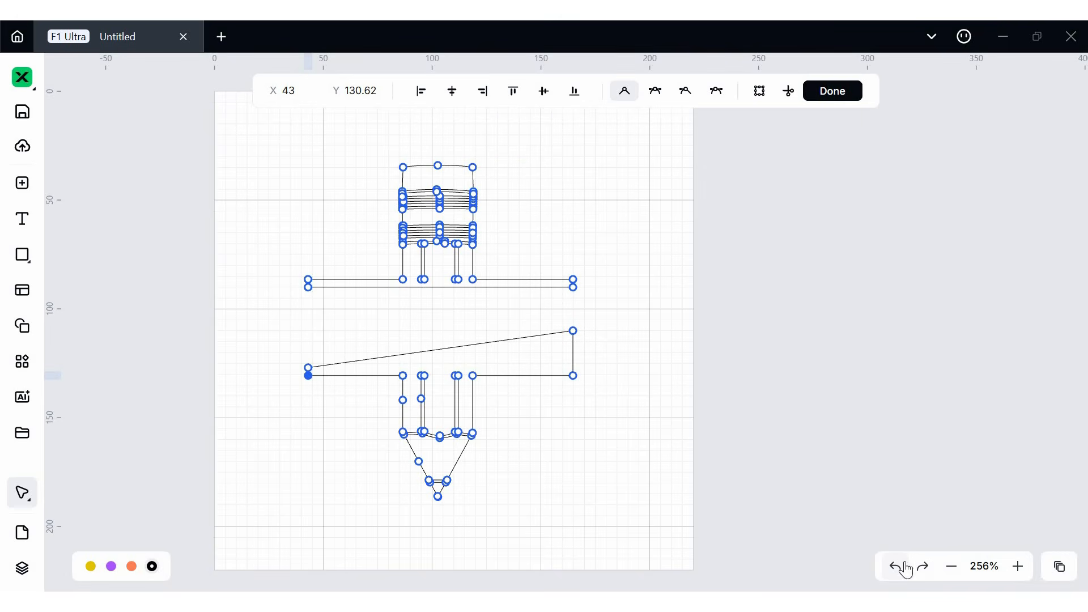
click(856, 92)
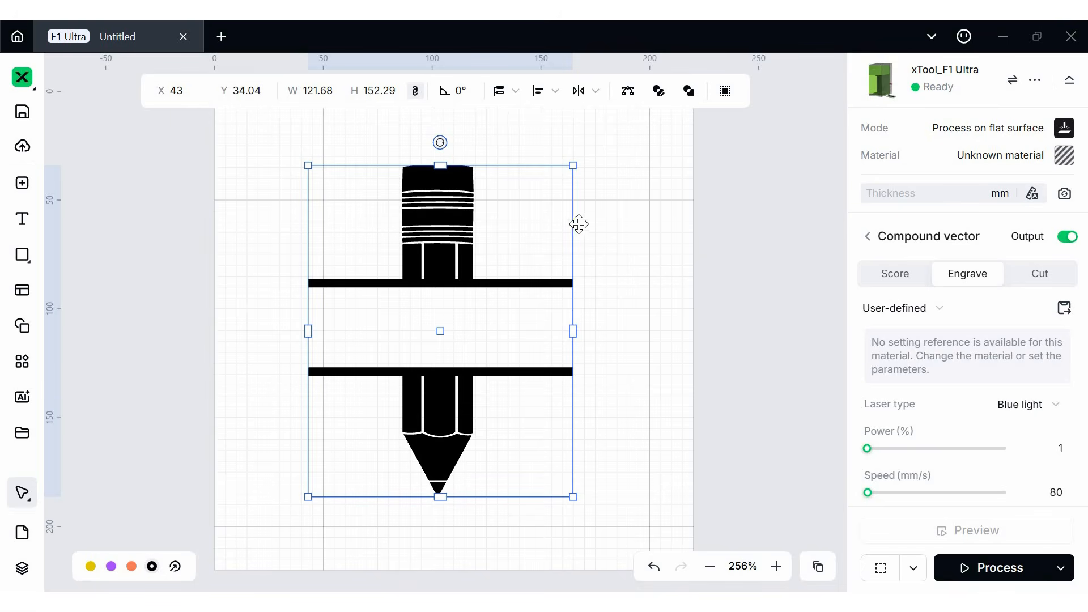
- Edit the compound vector to delete the wide middle band between the thin stripes below the pencil's eraser
click(659, 92)
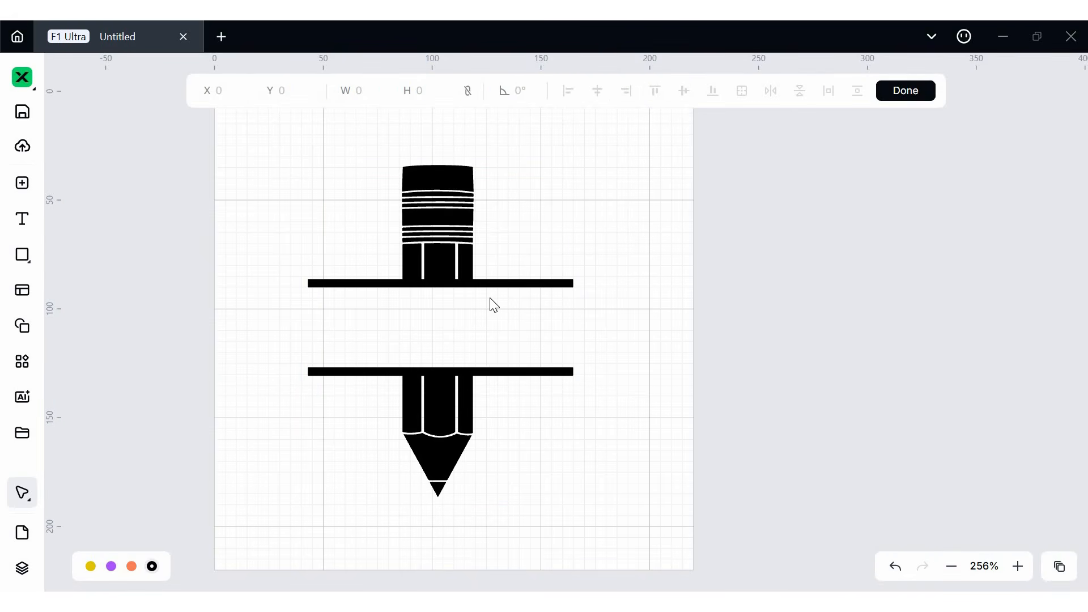
click(440, 178)
click(459, 218)
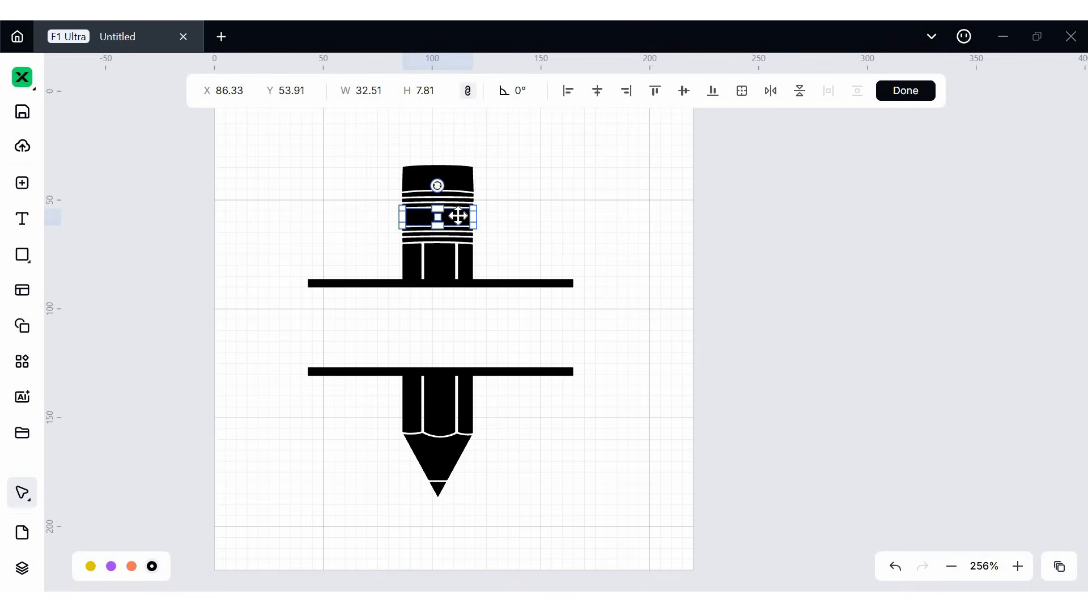
key(Delete)
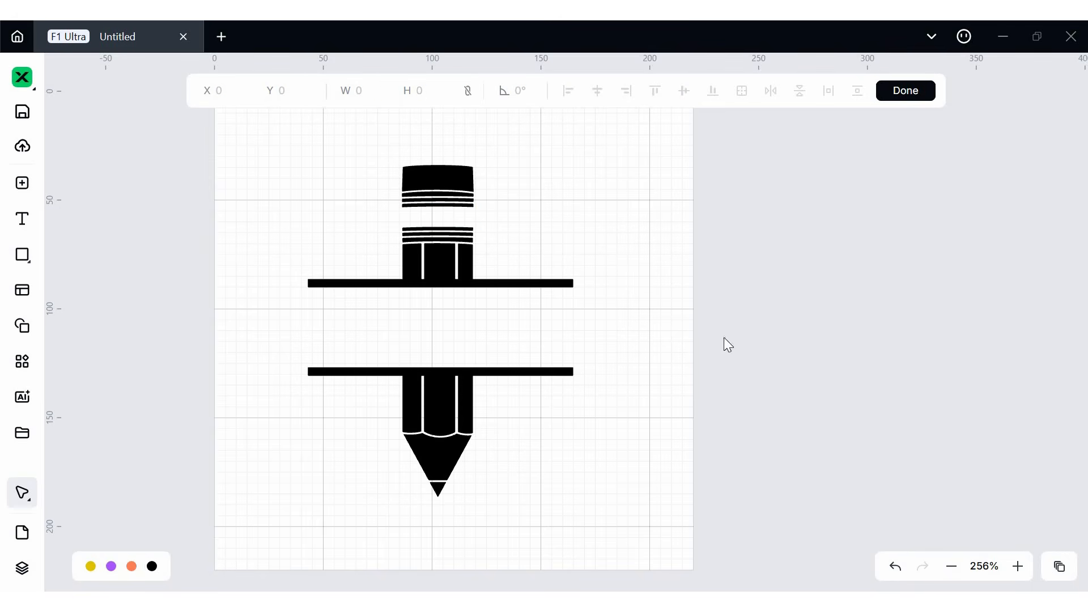
click(913, 94)
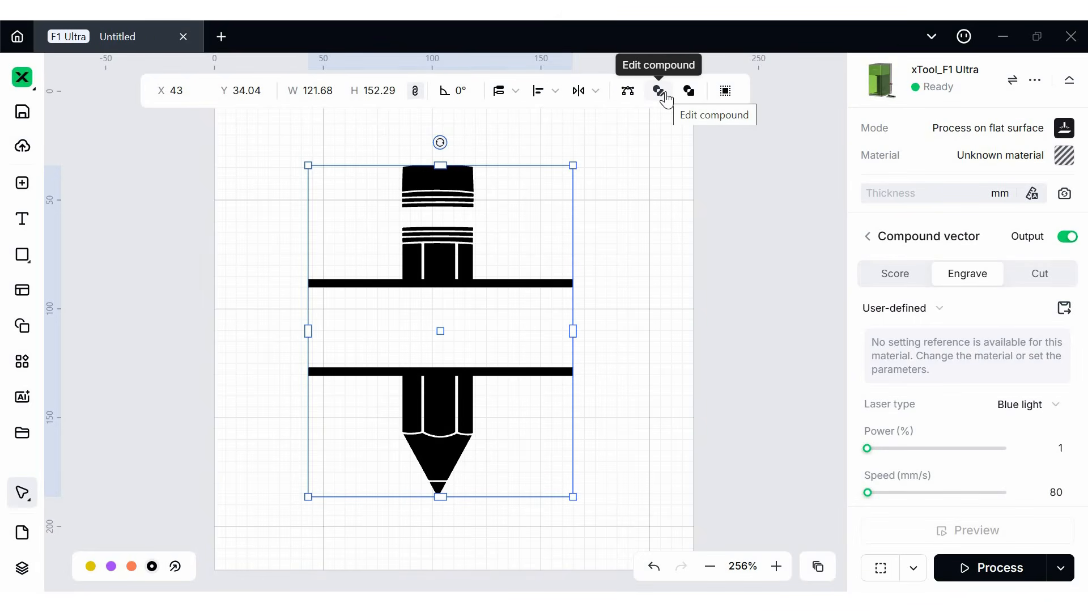
click(667, 228)
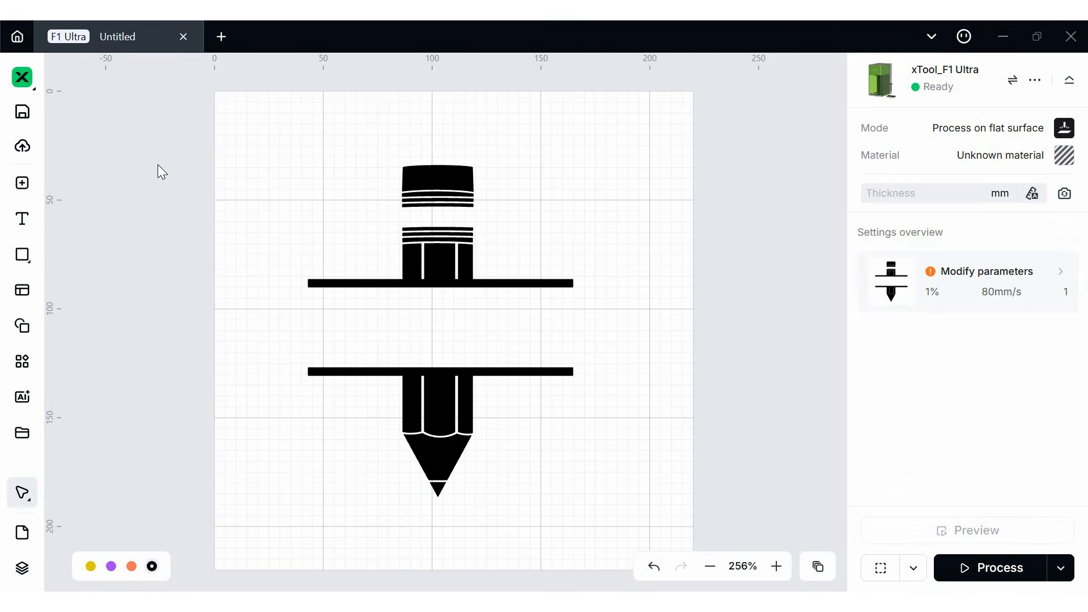
- Add the person's titled name as text between the two bars at about X 57, Y 95, and set it to Engrave
click(23, 224)
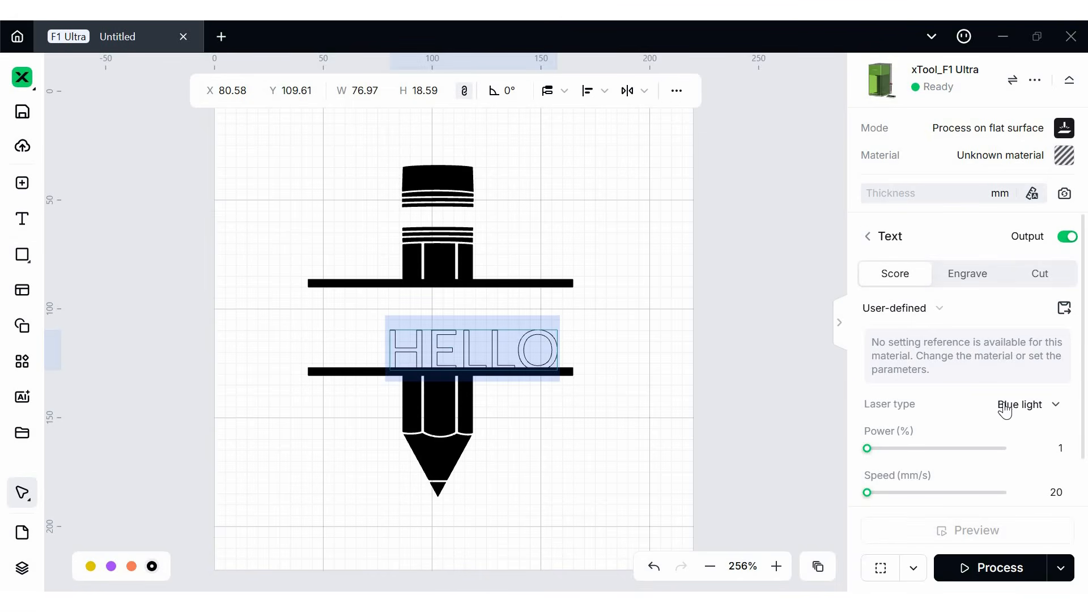
text(Ms. Julie)
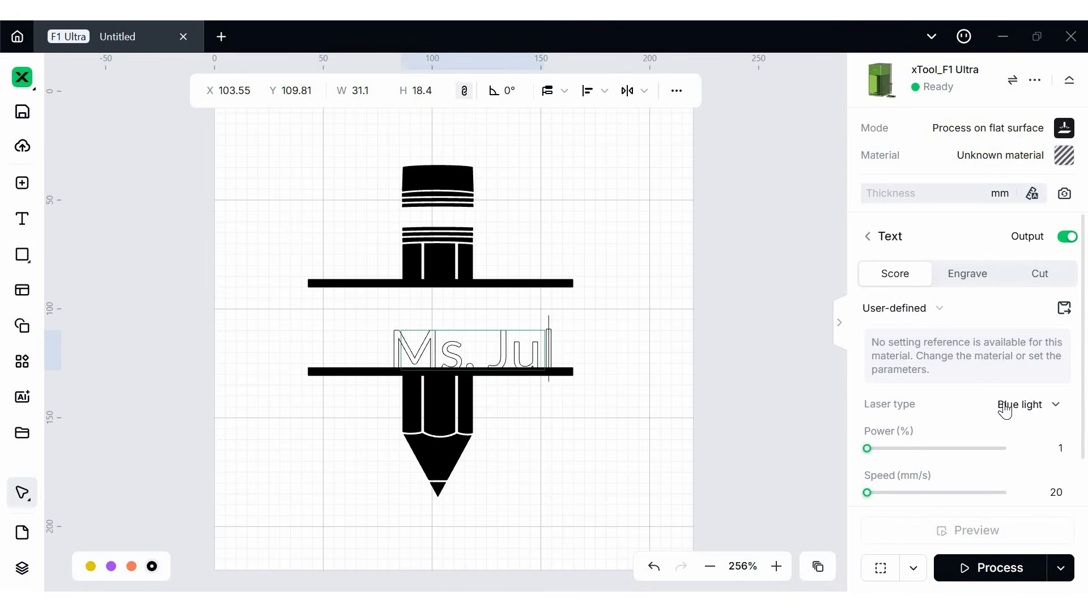
click(530, 344)
drag(530, 344, 502, 328)
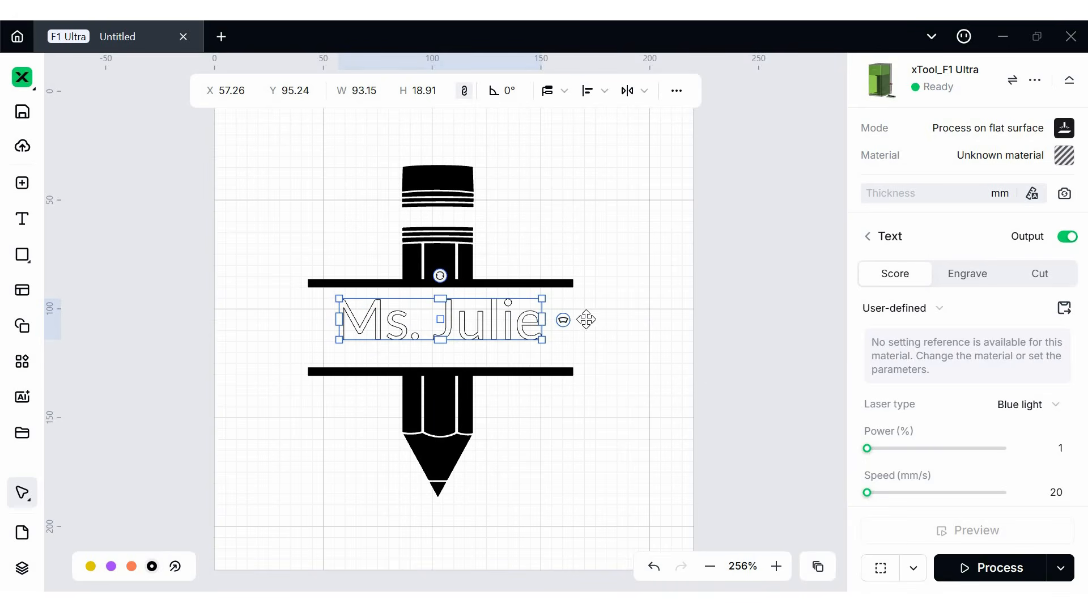
click(973, 273)
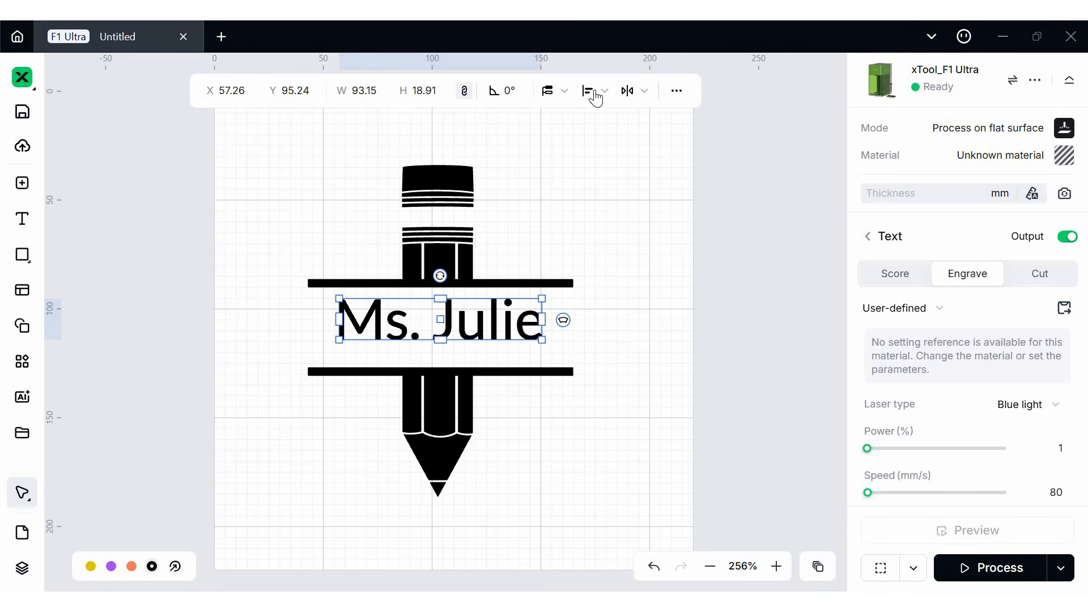
- Browse the font list for the name text and choose ADLaM Display
click(676, 97)
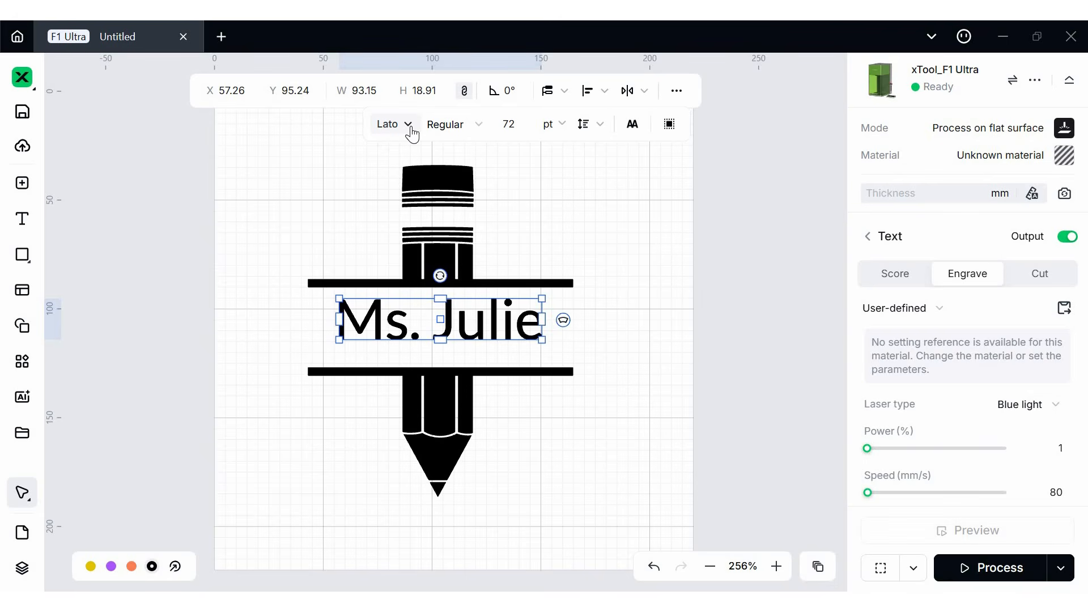
click(411, 125)
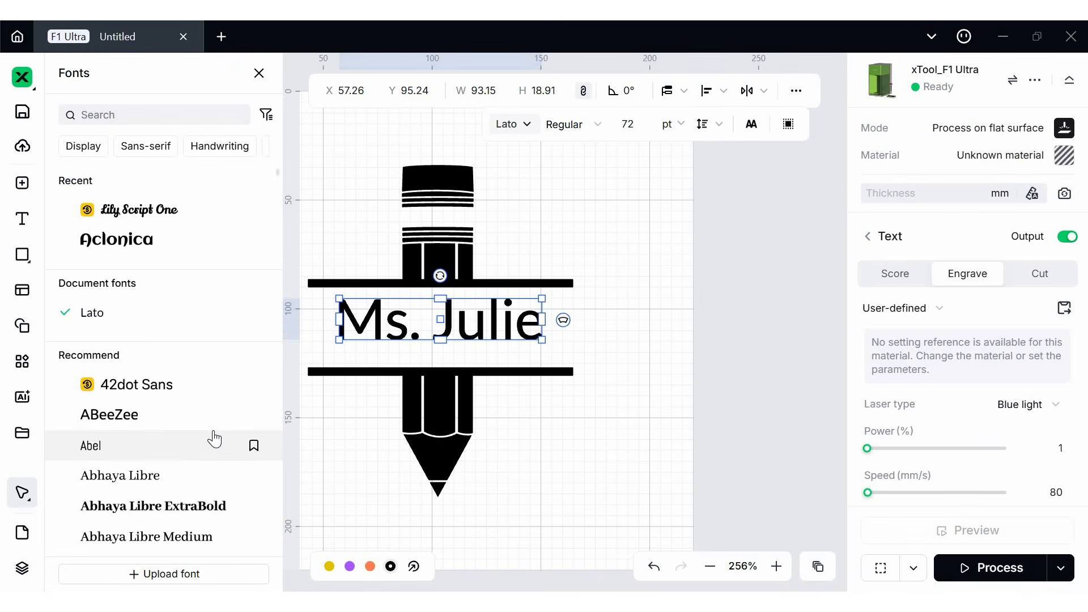
scroll(244, 351, down, 5)
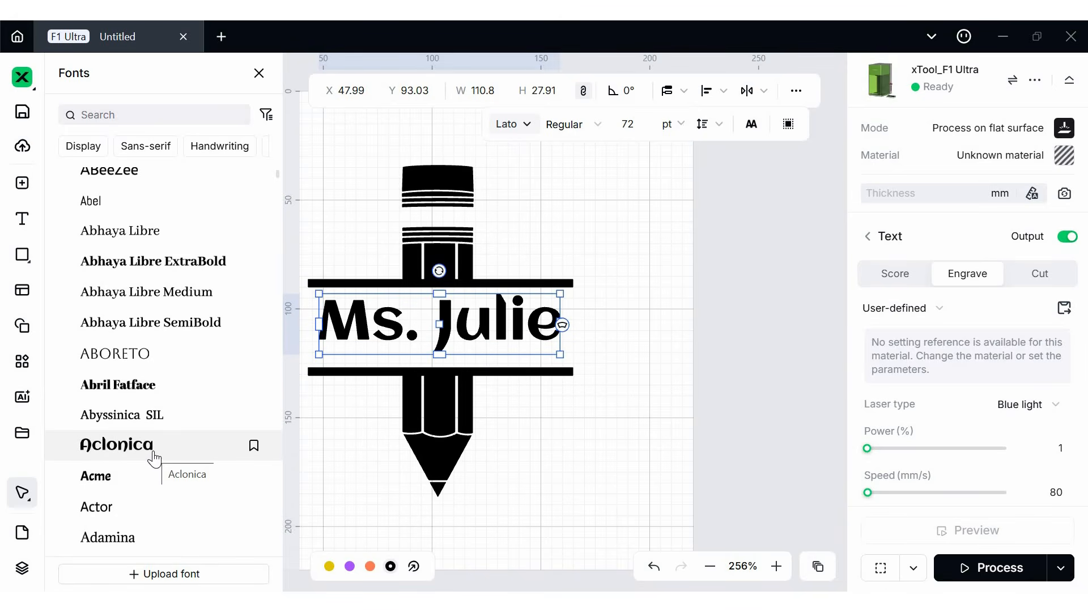
scroll(154, 456, down, 2)
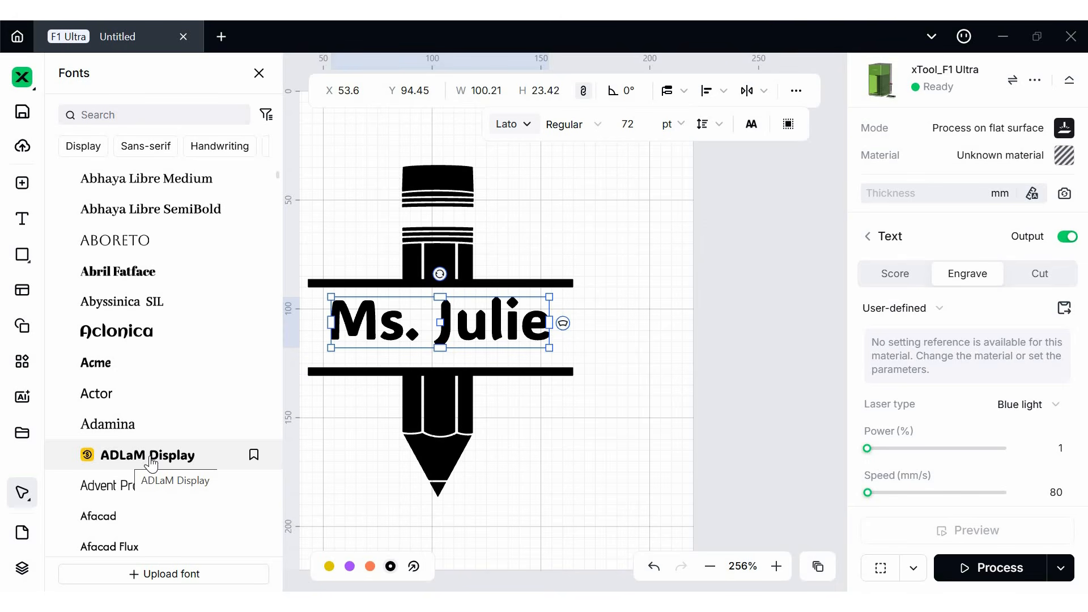
scroll(151, 464, down, 1)
click(212, 414)
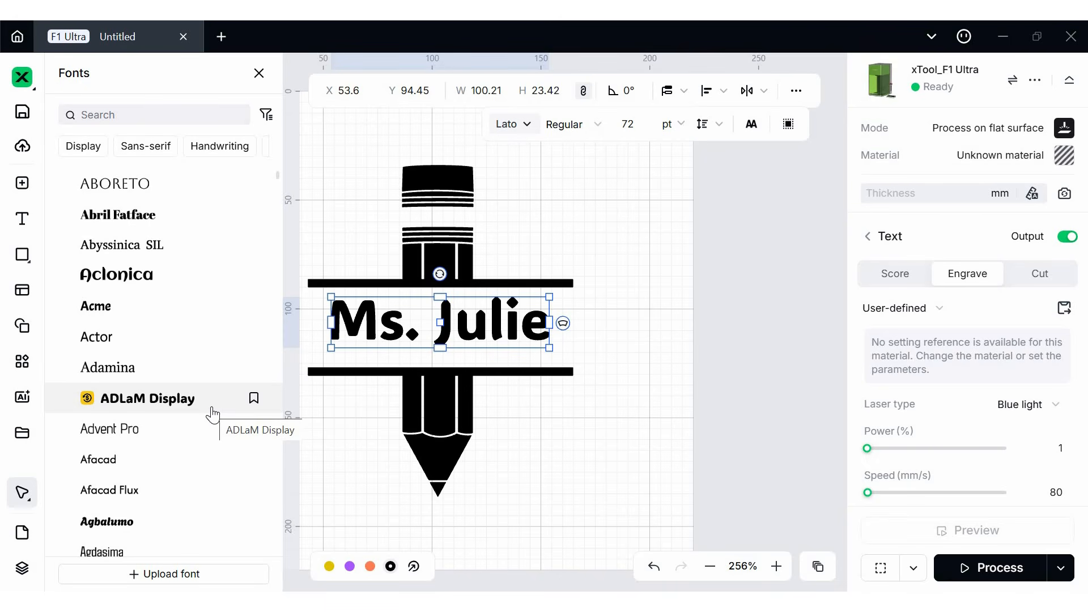
- Search the fonts for "script" and apply Aguafina Script to the name text between the bars
click(215, 113)
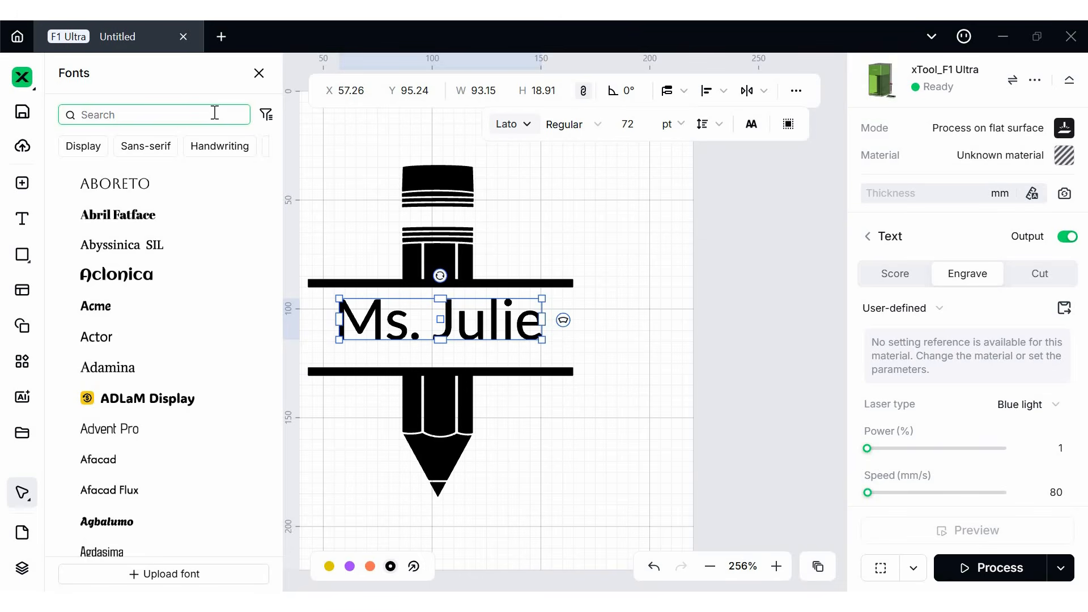
text(script)
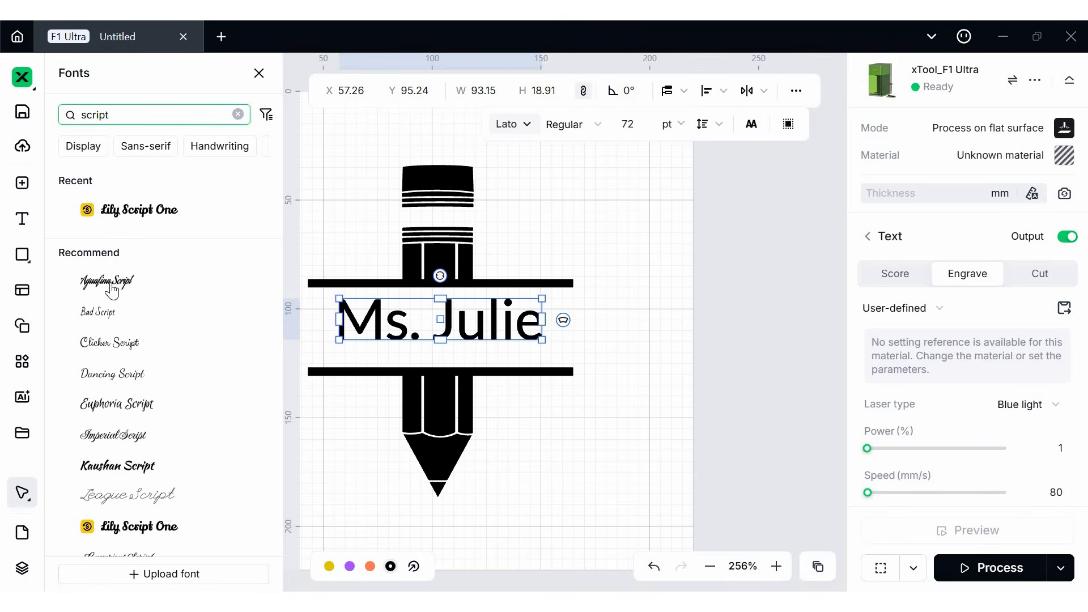
click(110, 287)
click(789, 221)
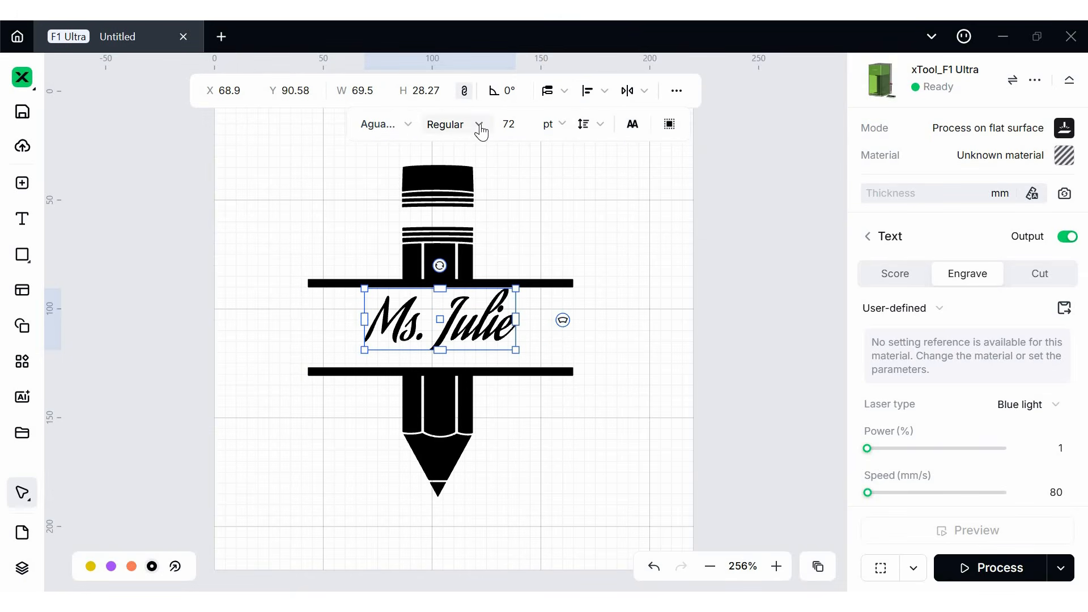
- Enlarge the name text to about 83 by 34 mm and position it between the bars at about X 62, Y 93
click(479, 128)
click(542, 124)
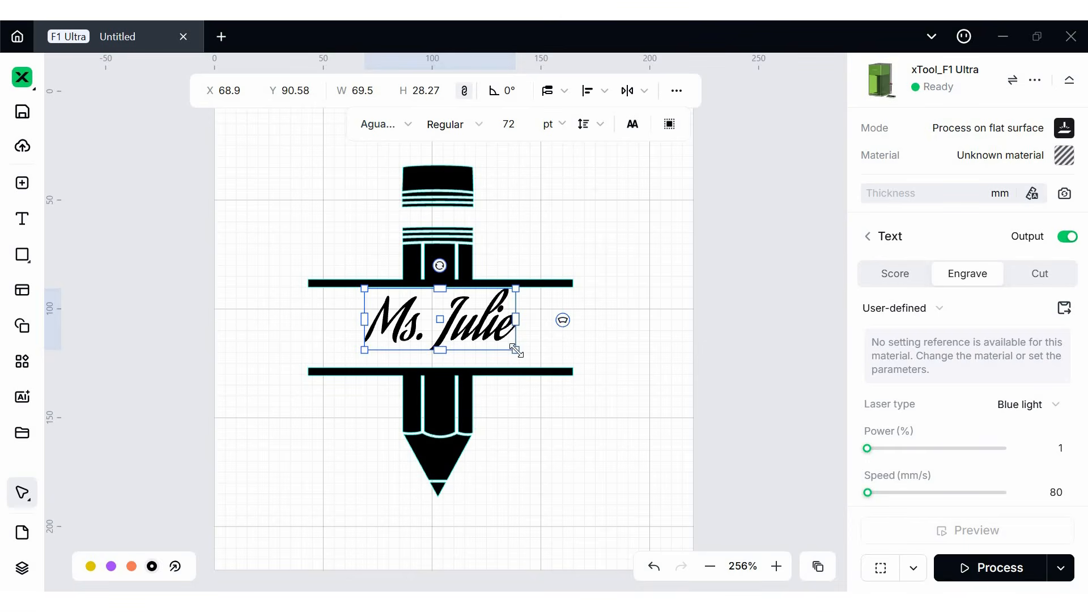
drag(542, 363, 569, 374)
drag(528, 328, 504, 331)
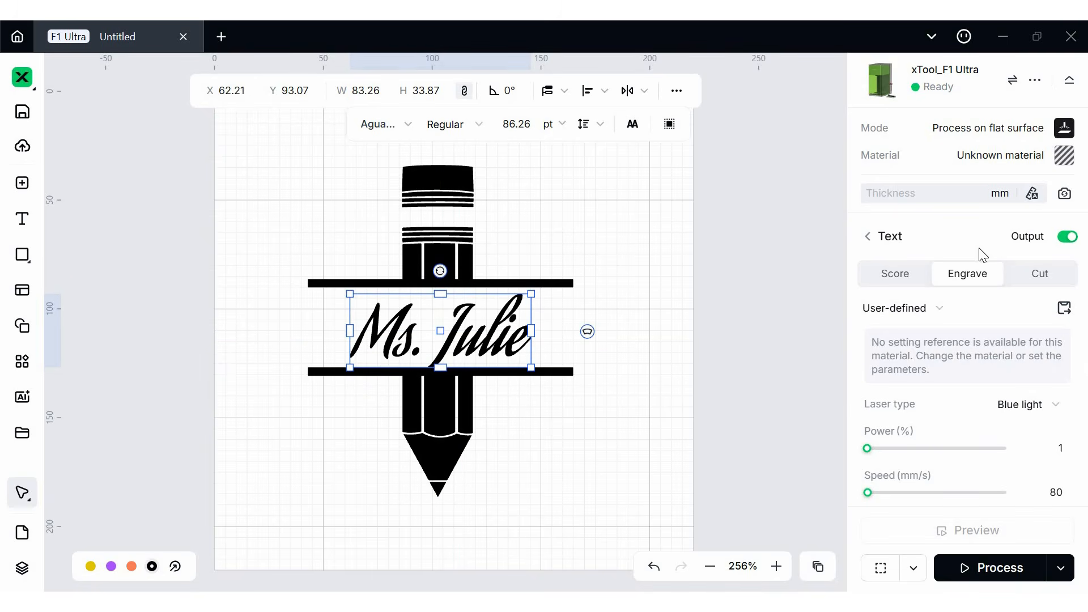
- Move the name text up to Y 91.77 and weld its overlapping script letters, using Cut as a preview before restoring Engrave
click(1041, 280)
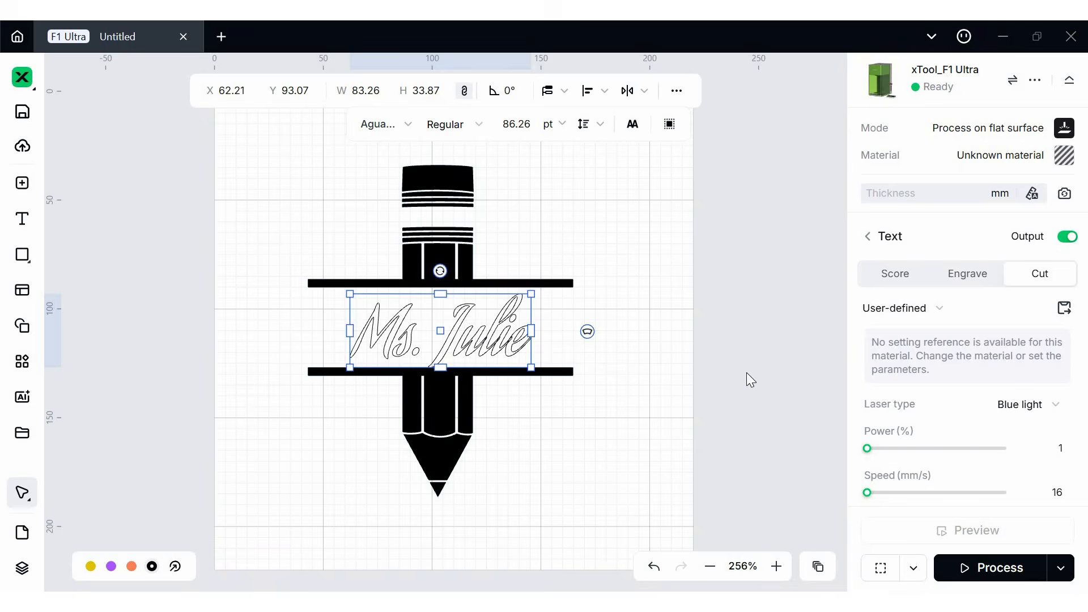
key(Up)
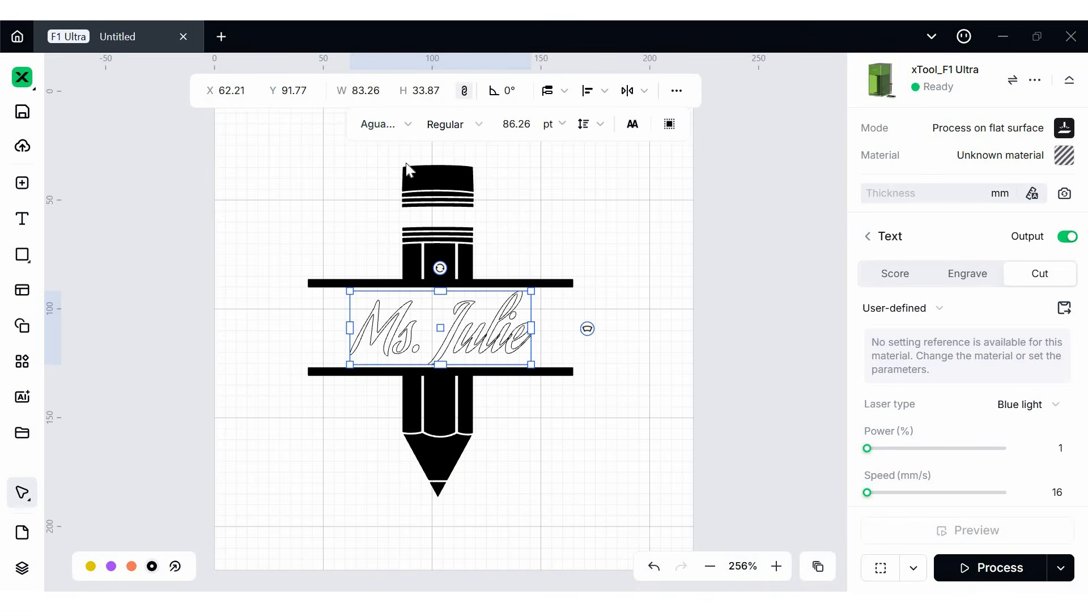
click(634, 127)
click(982, 277)
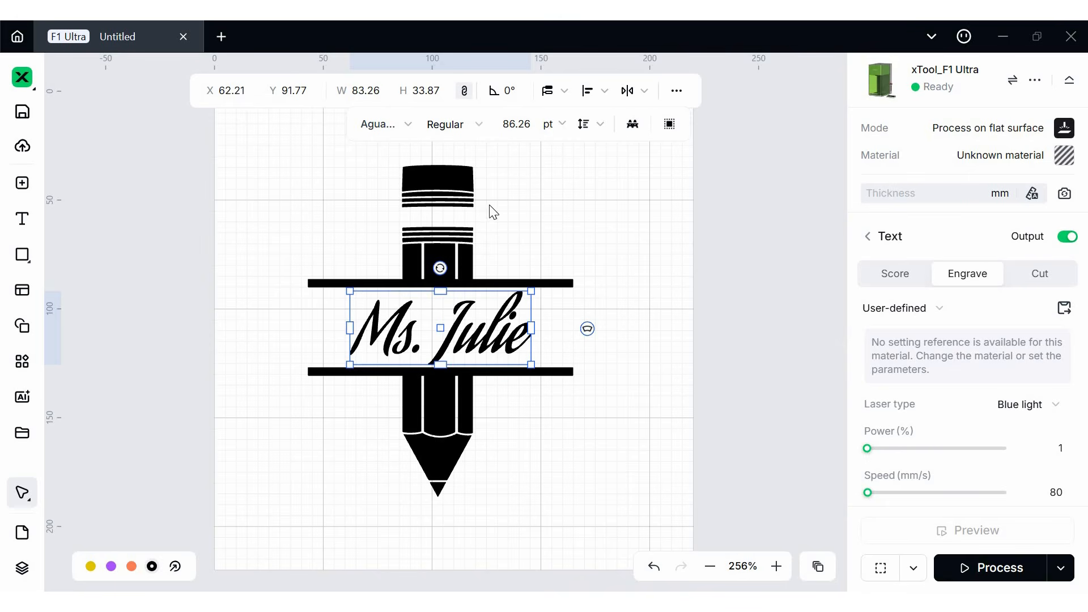
- Group the pencil with the name text and move the group to about X 154, Y 30, partly off the work area
click(309, 136)
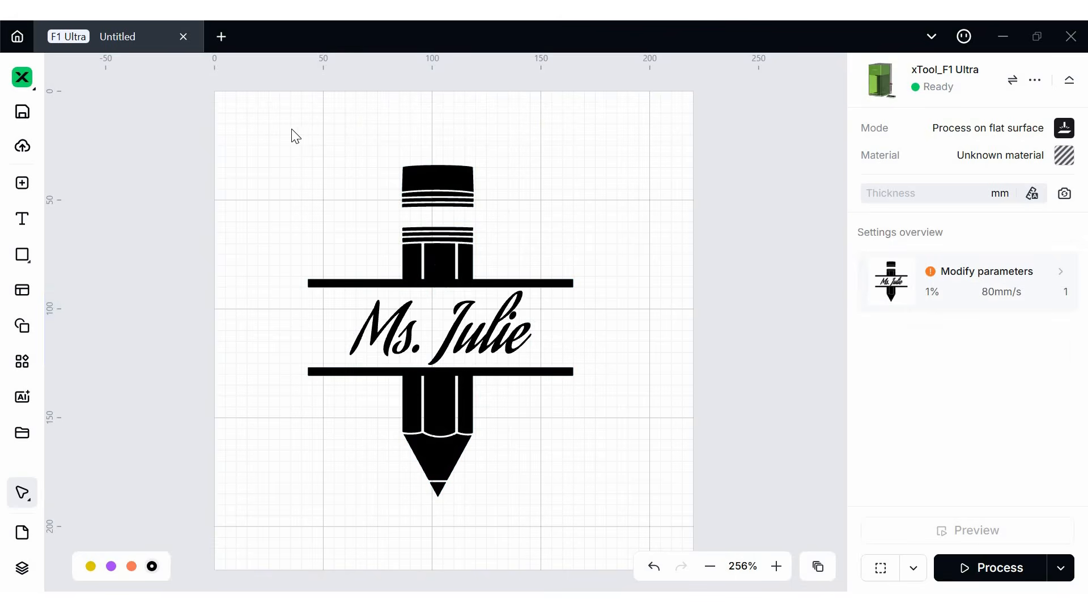
mouse_move(559, 485)
mouse_down()
mouse_move(578, 508)
mouse_move(635, 445)
mouse_up()
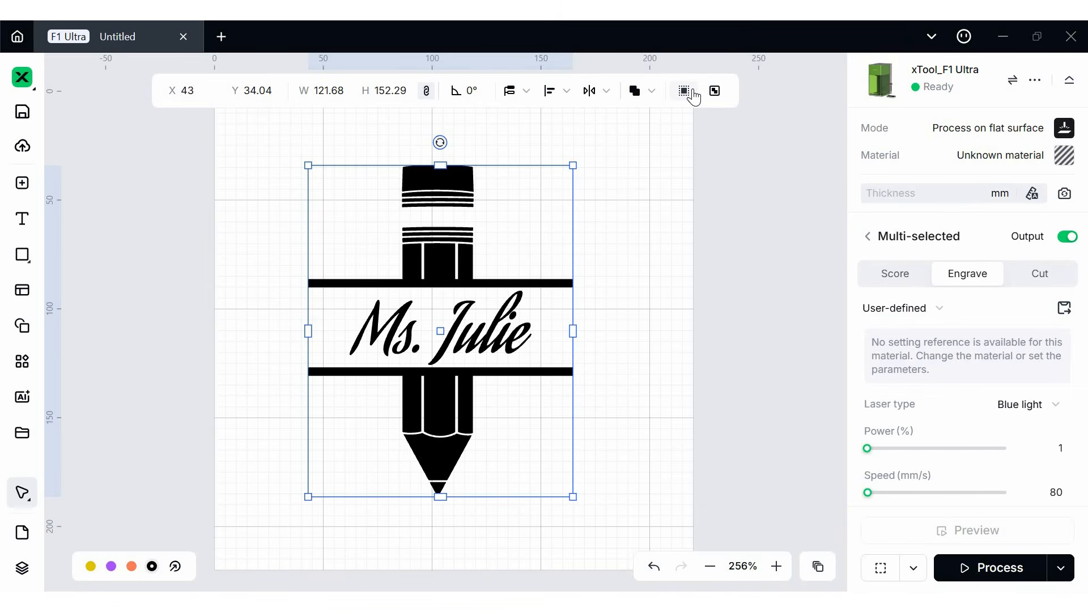
click(725, 96)
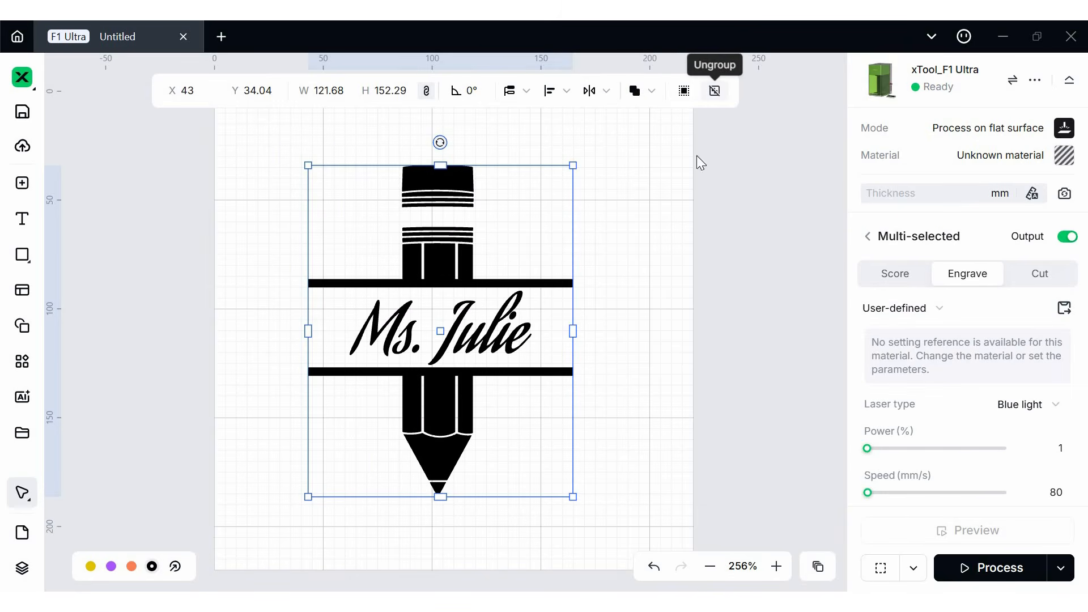
click(742, 328)
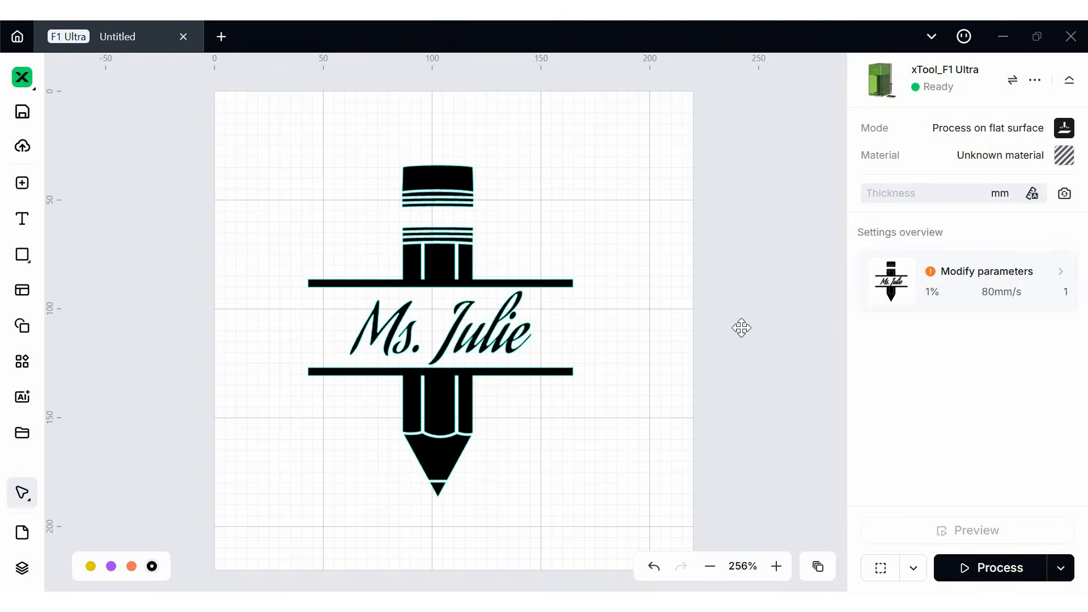
drag(499, 336, 741, 327)
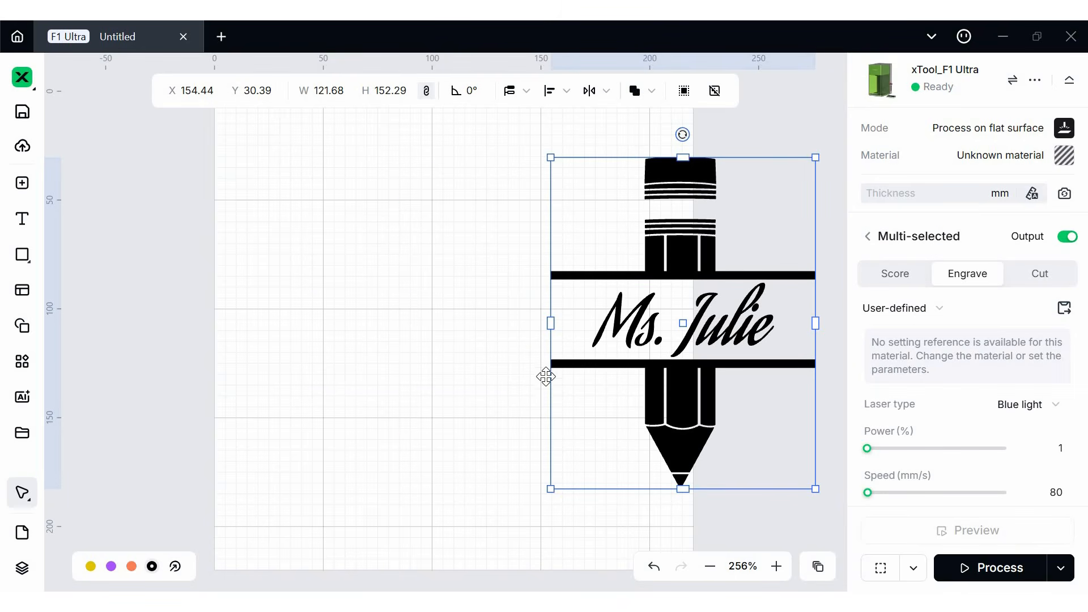
click(395, 238)
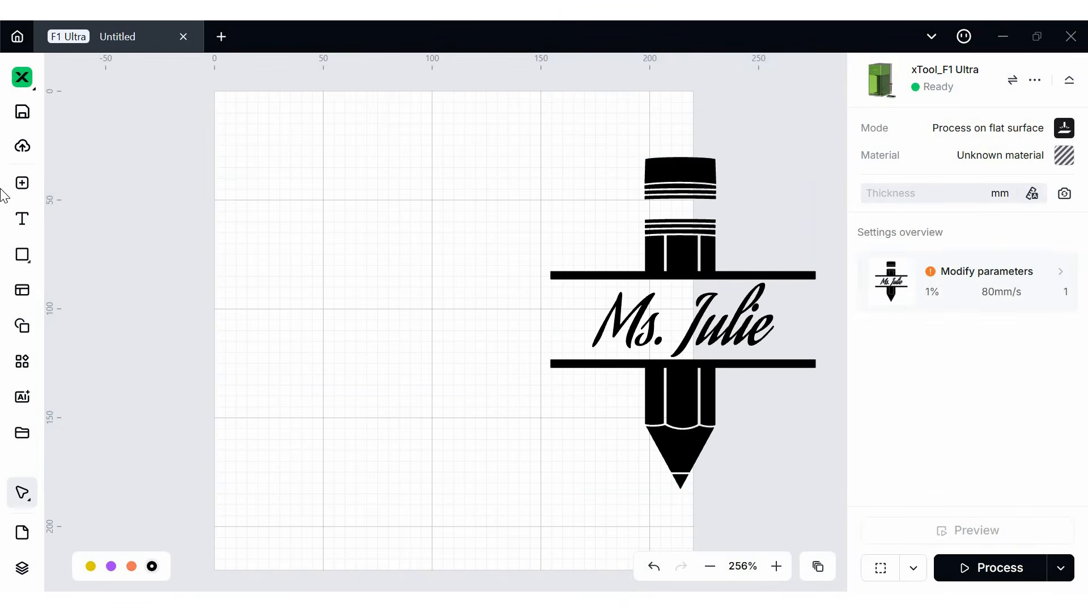
- Draw a rectangle on the empty part of the canvas with its top-left corner at about X 26, Y 33
click(25, 262)
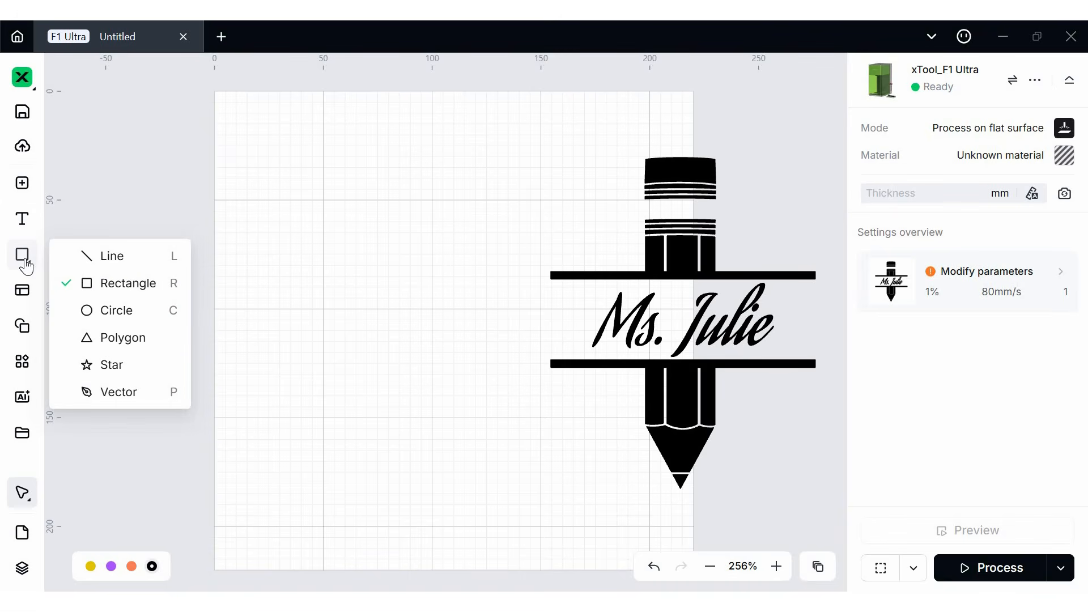
click(148, 287)
drag(271, 162, 444, 267)
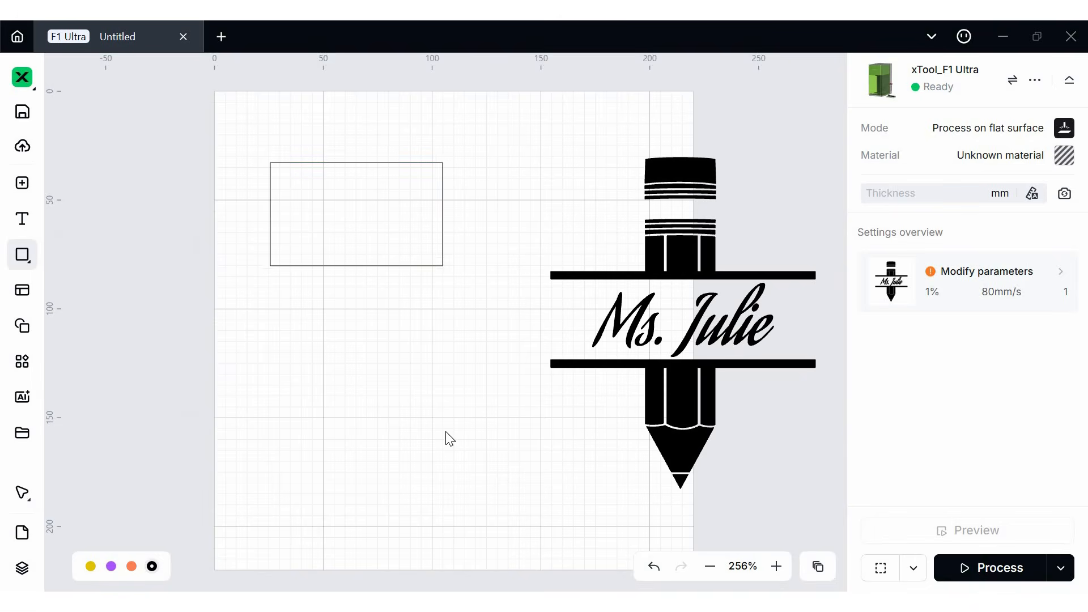
- Try a closed five-point vector about 108 by 79 mm below the rectangle, with its lowest node at X 58.18, Y 177.57, and delete it
click(20, 259)
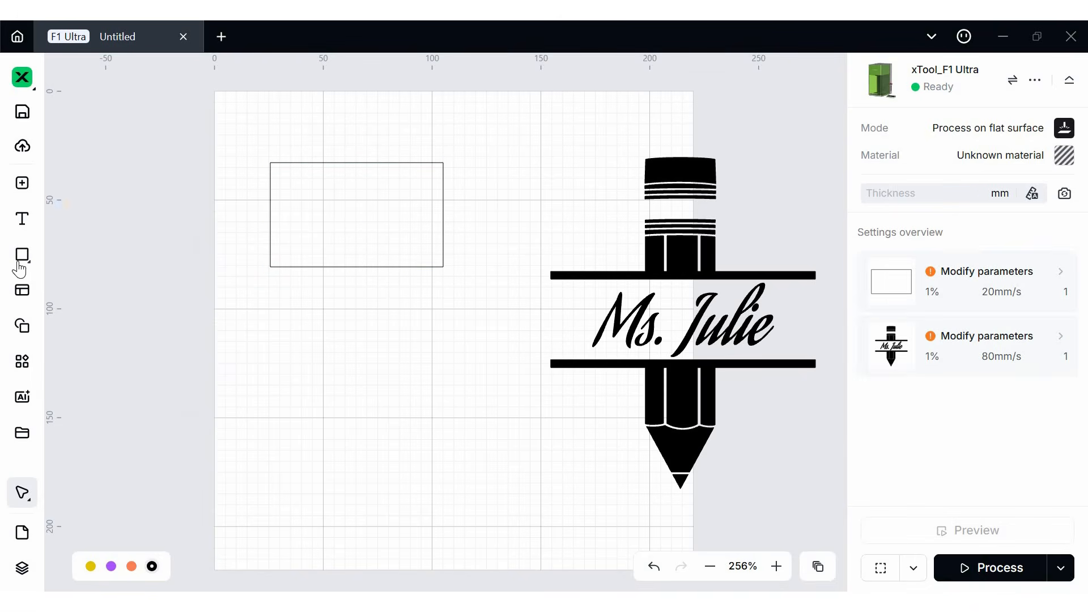
click(130, 402)
click(379, 305)
click(451, 409)
click(334, 380)
click(225, 381)
click(214, 330)
drag(333, 379, 341, 478)
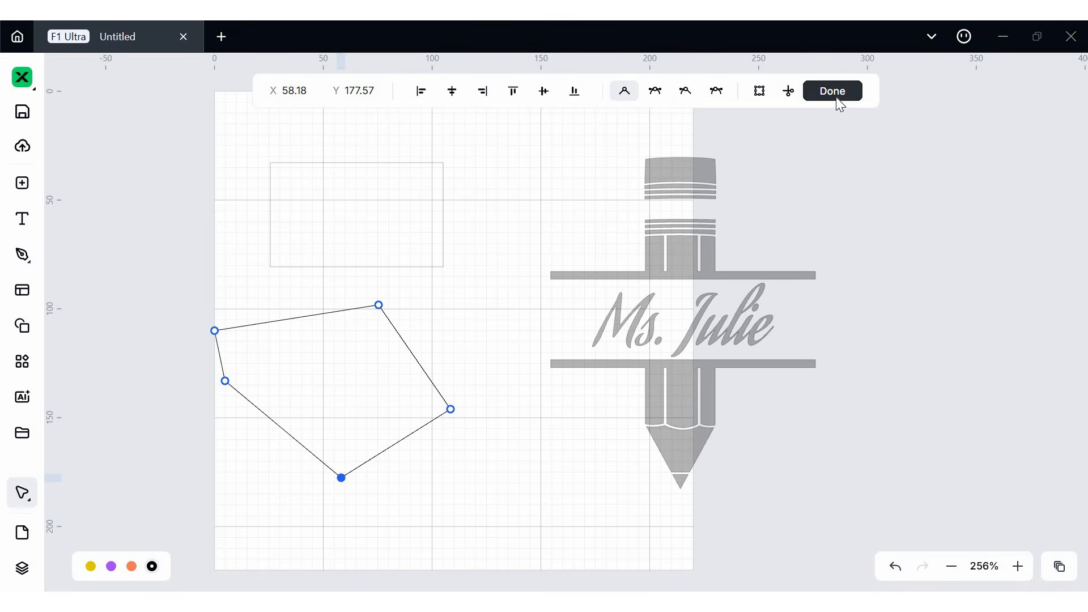
click(403, 383)
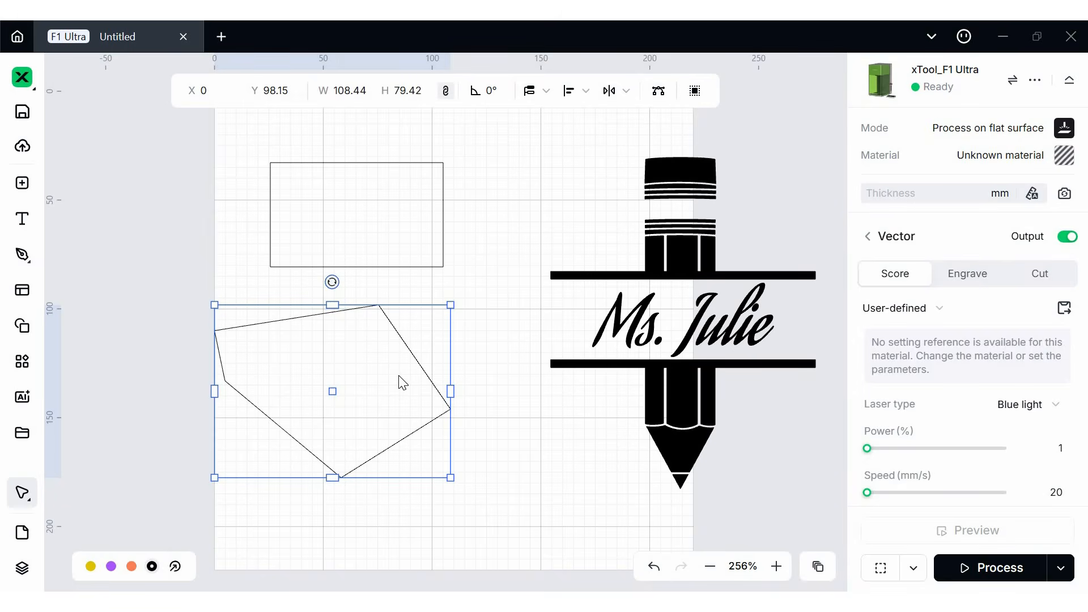
key(Delete)
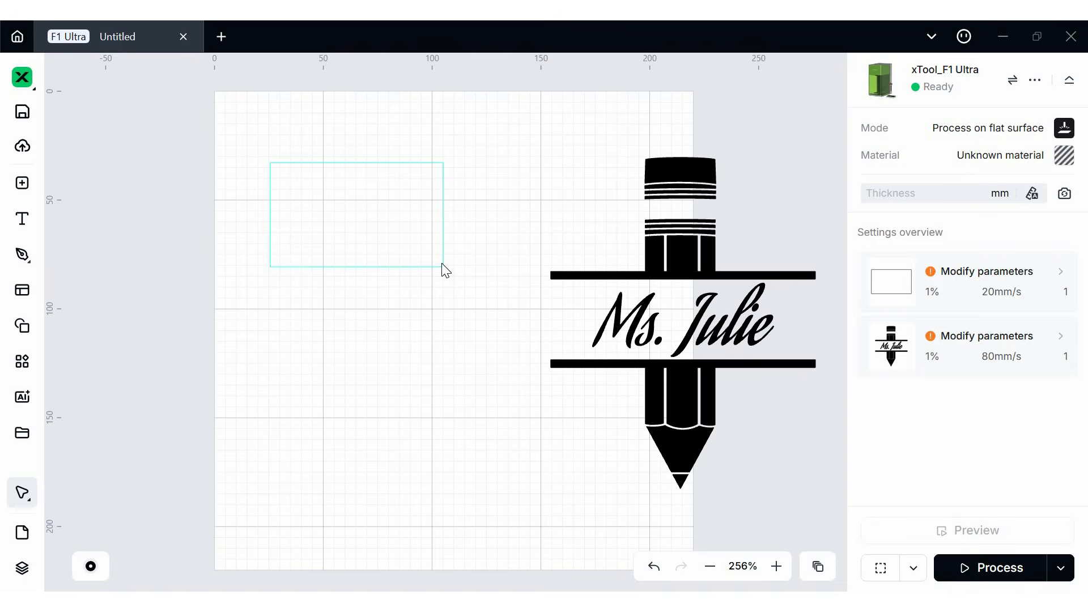
- Shrink the rectangle to about 12 by 7 mm from its lower-right corner and set it to Engrave
click(444, 267)
click(443, 279)
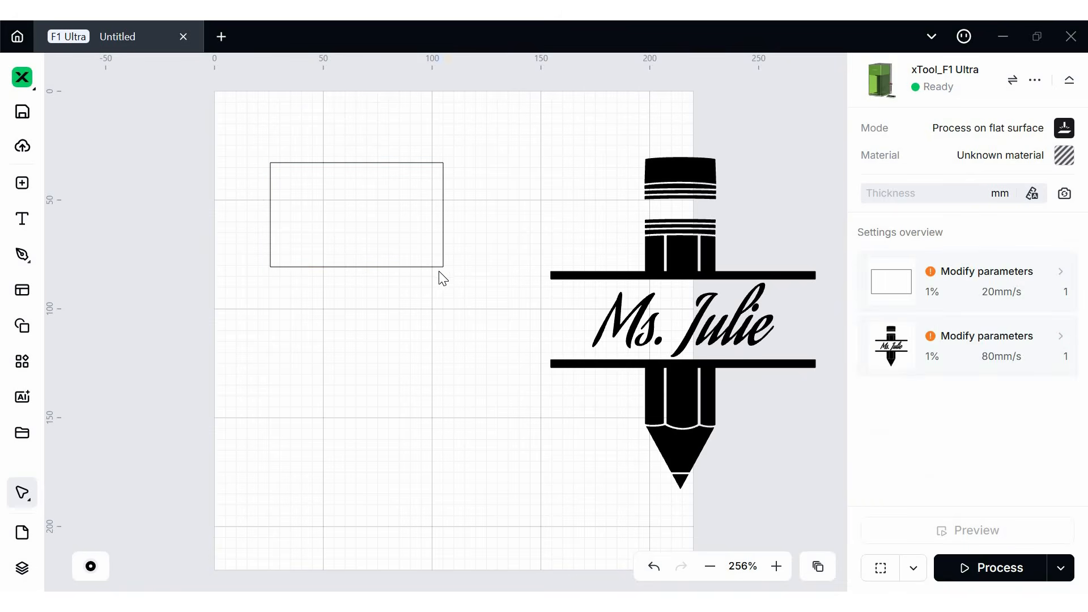
click(443, 267)
drag(444, 267, 301, 182)
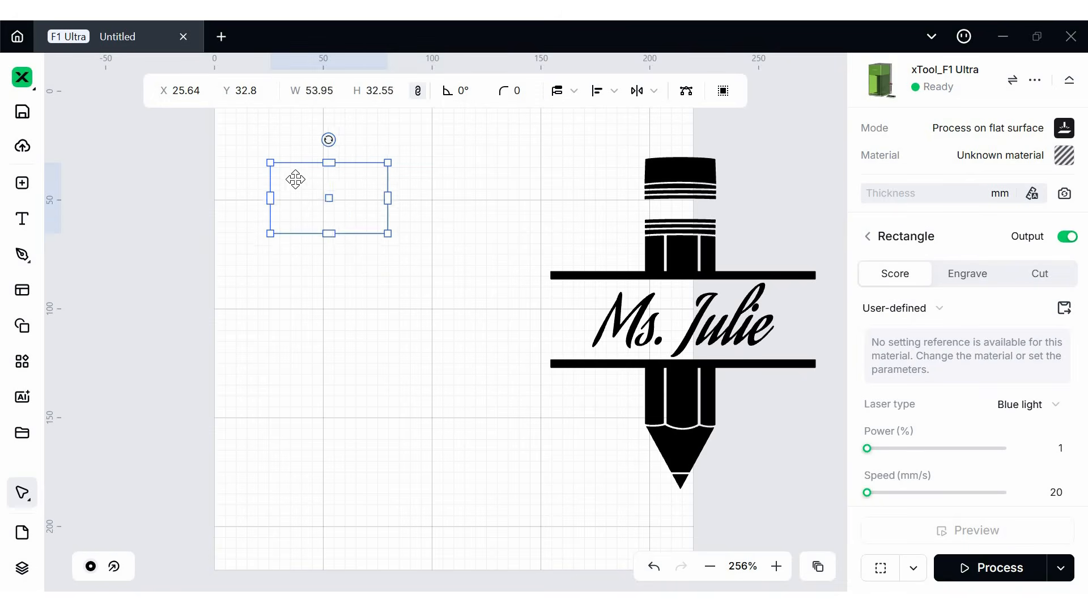
click(979, 282)
click(50, 286)
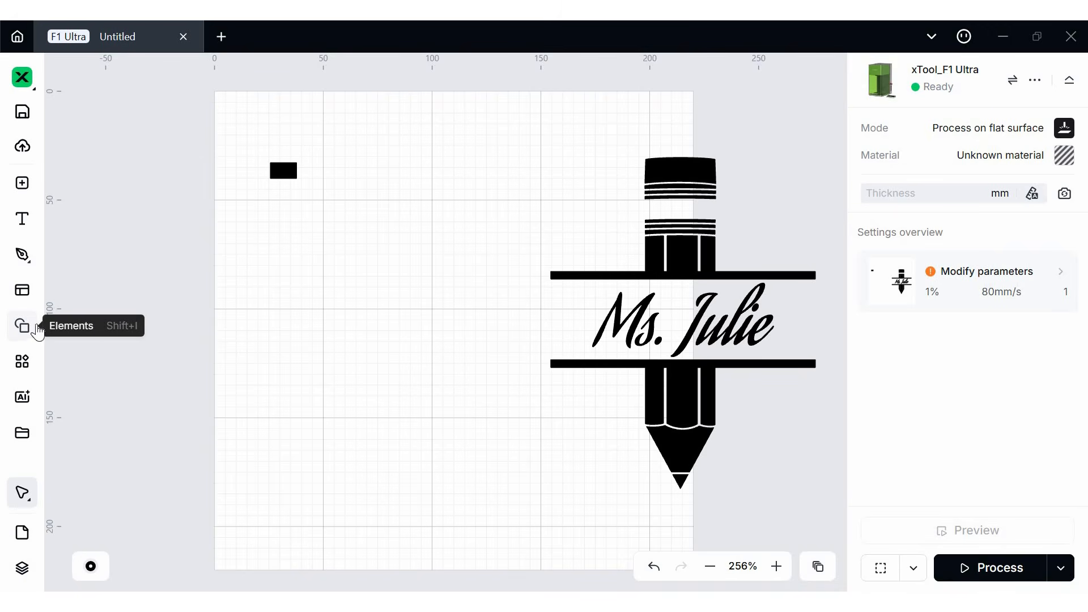
- Browse the Elements library categories from Basic through Head Avatars and return to the Basic shapes such as the heart and ring
click(22, 326)
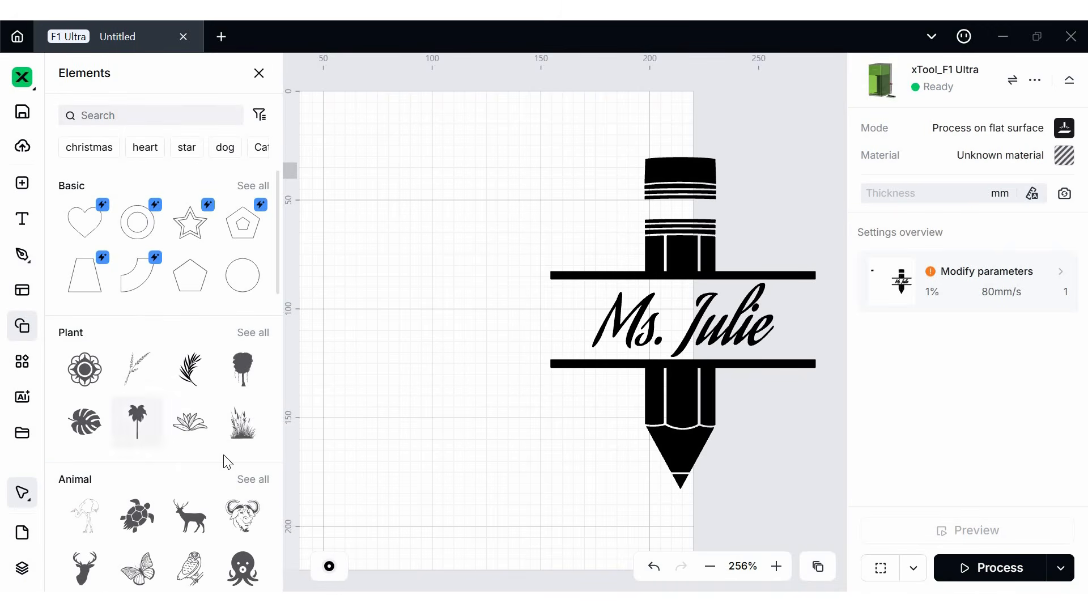
scroll(211, 469, down, 6)
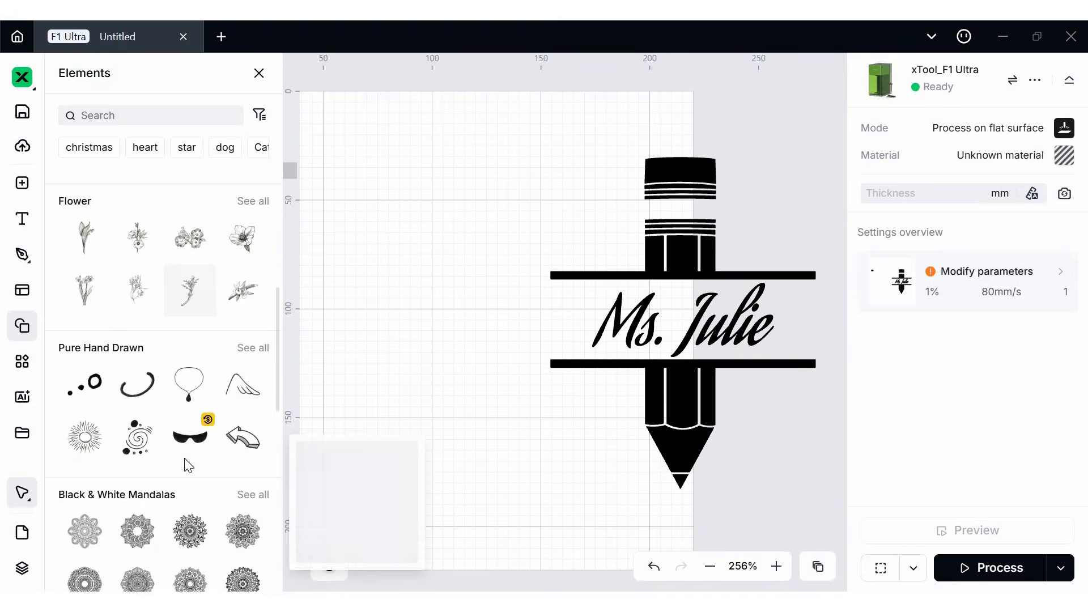
scroll(193, 457, down, 3)
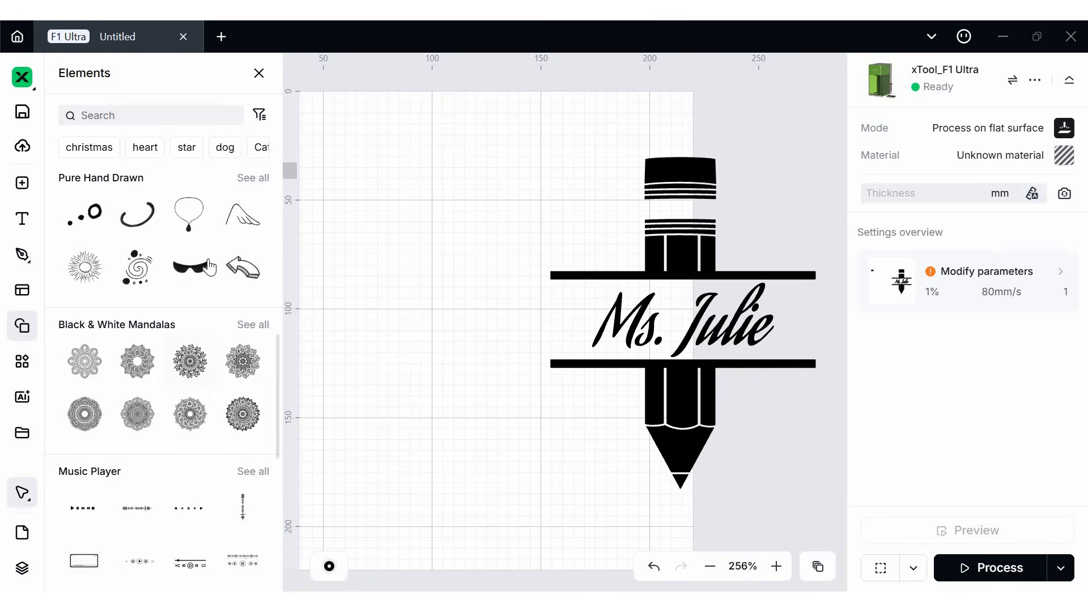
mouse_move(211, 263)
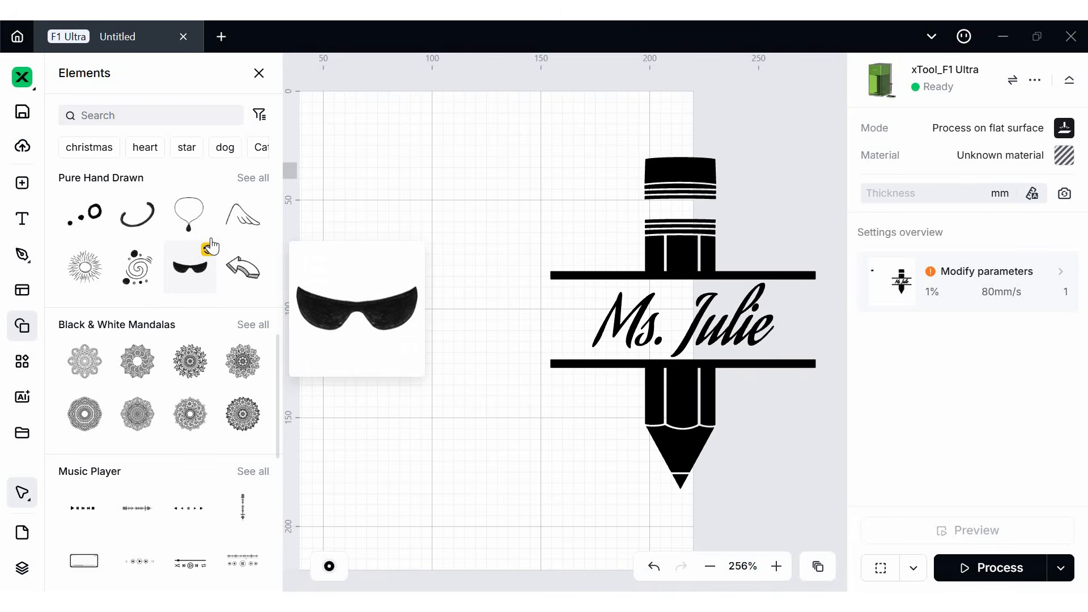
scroll(183, 422, down, 6)
scroll(182, 426, down, 4)
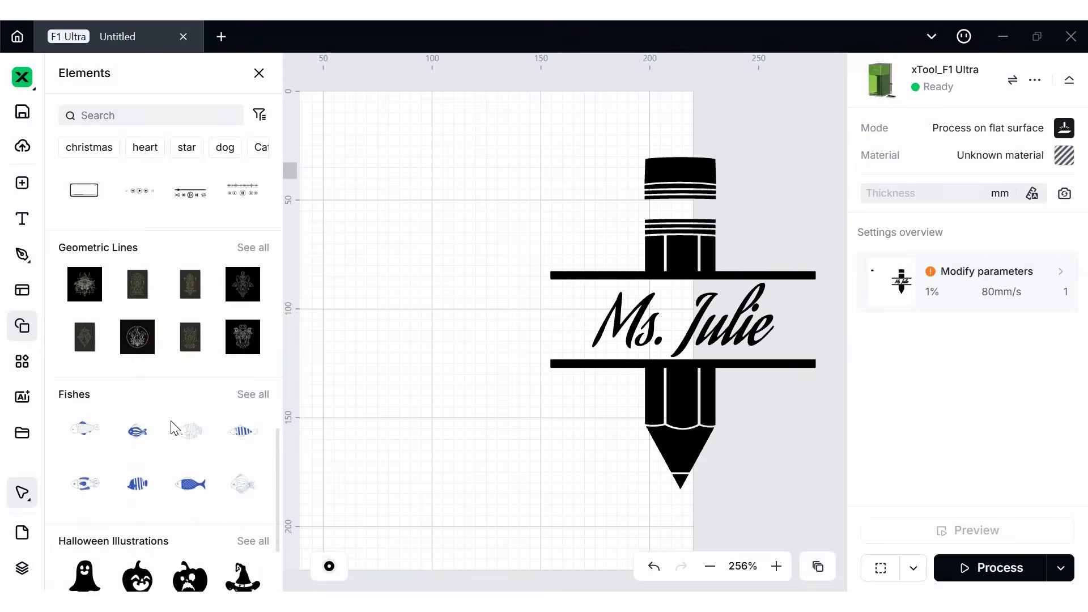
scroll(168, 470, down, 2)
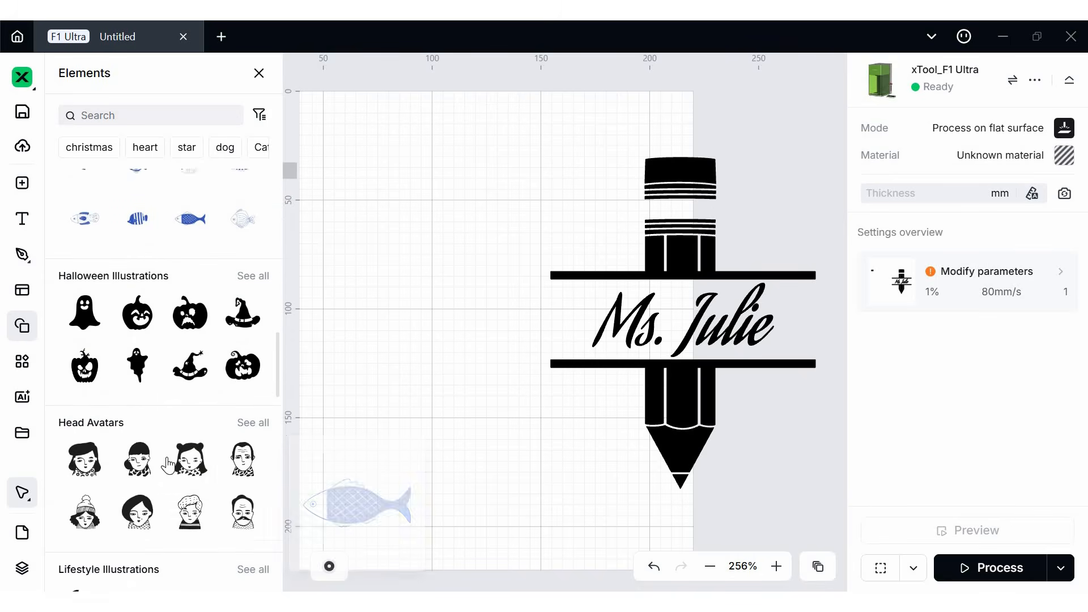
scroll(150, 113, up, 3)
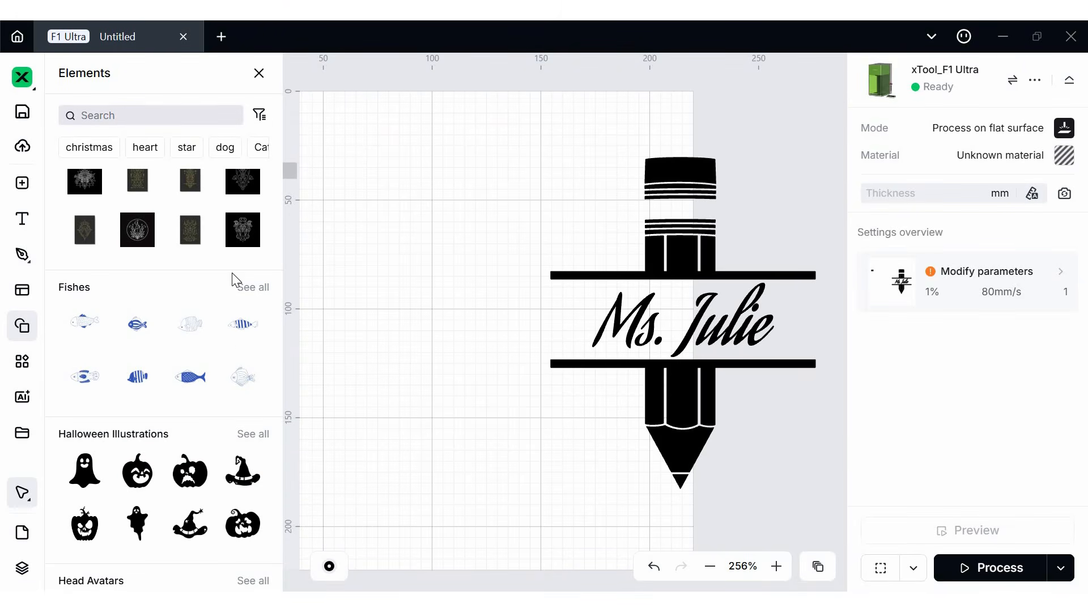
scroll(136, 275, up, 3)
scroll(132, 268, up, 10)
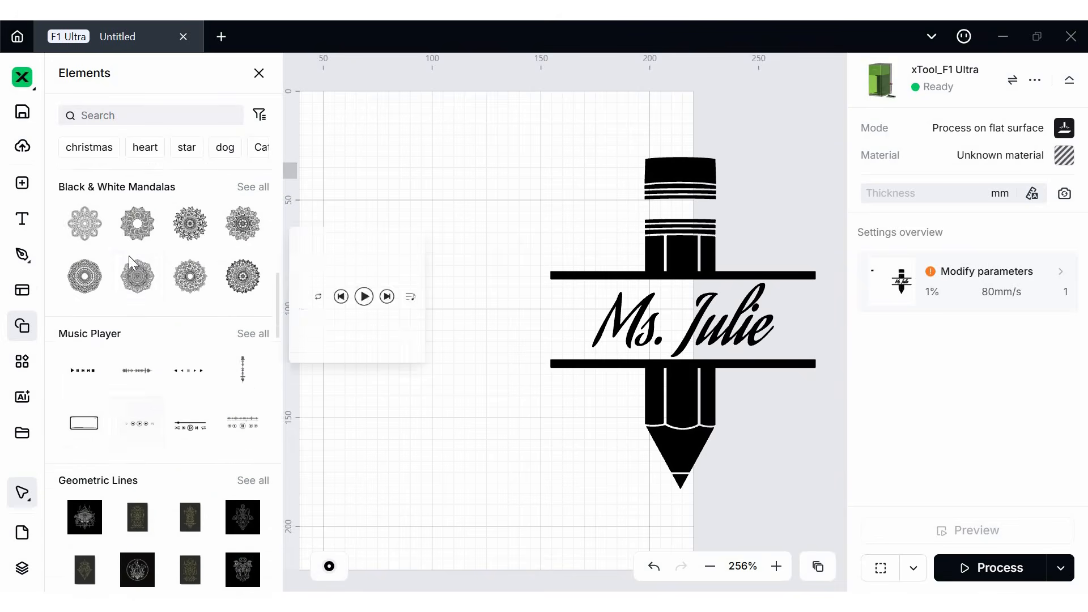
scroll(245, 217, up, 2)
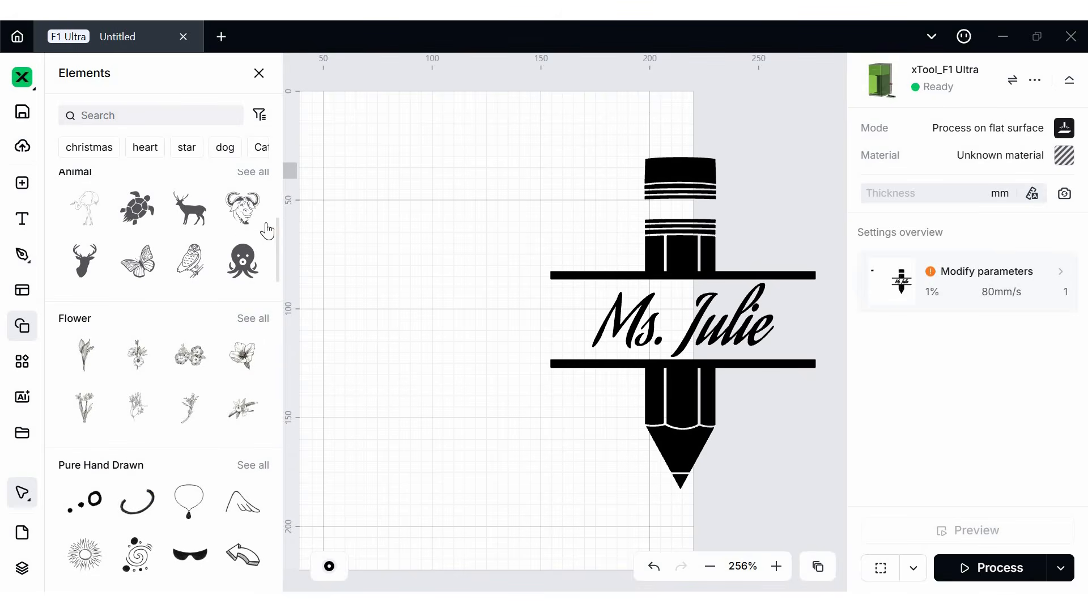
scroll(279, 161, up, 5)
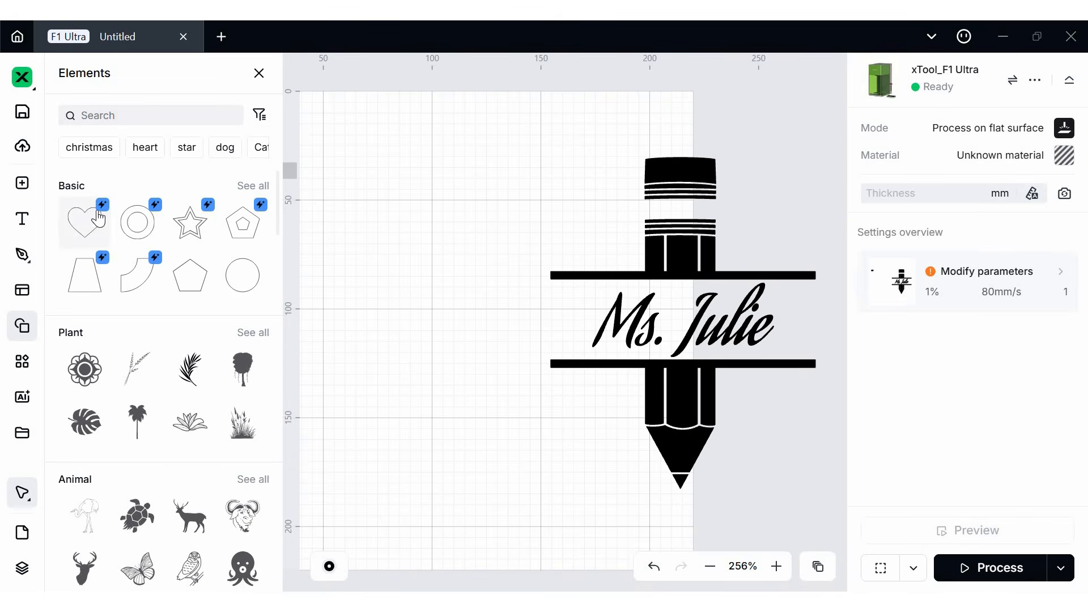
mouse_move(100, 225)
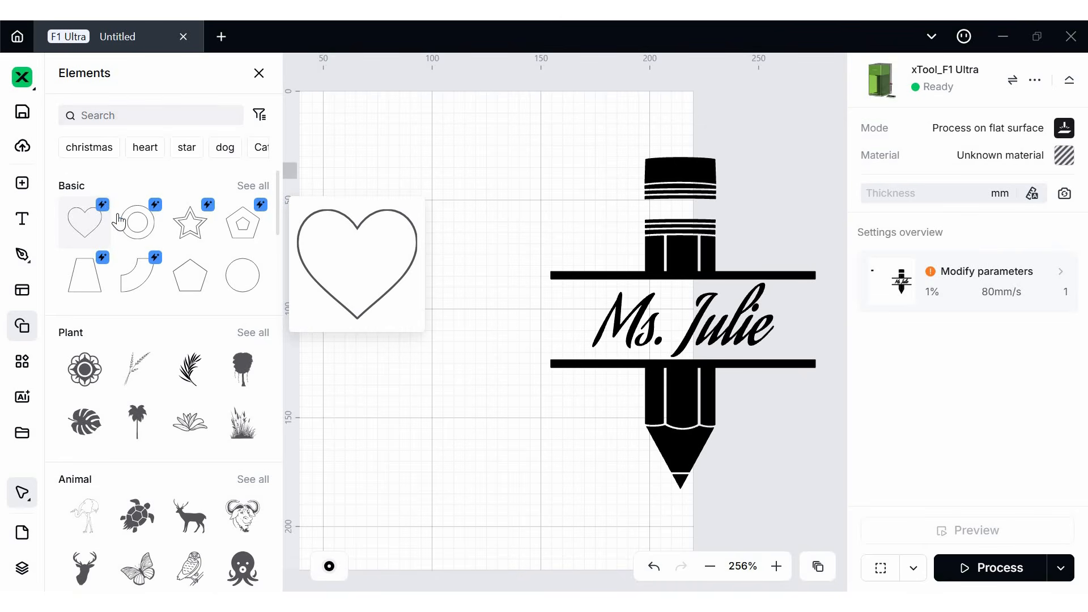
mouse_move(150, 223)
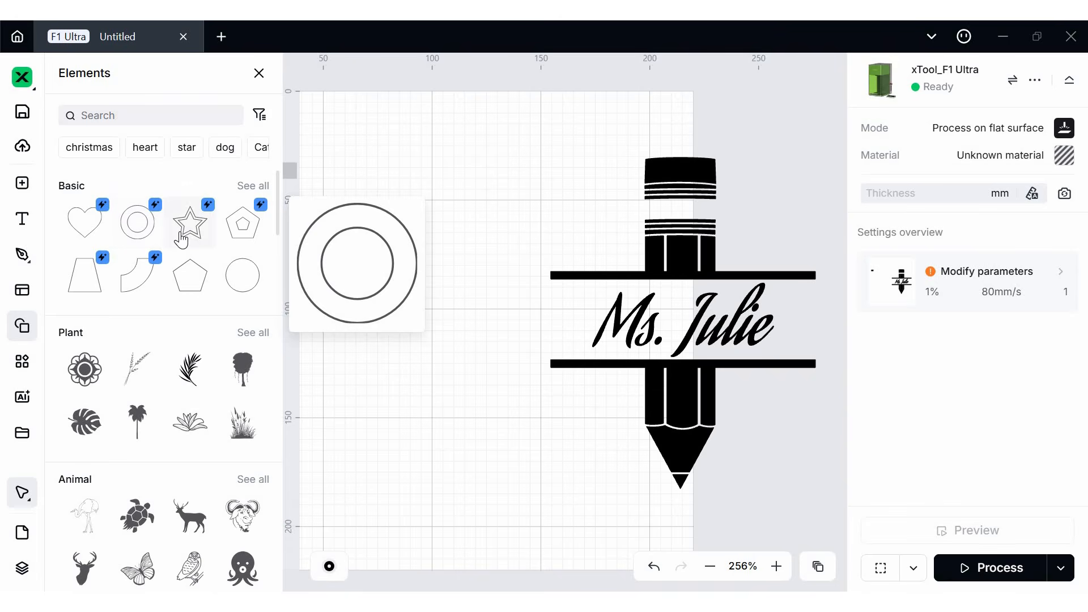
- Insert the star ring from the Basic elements, move it to the empty canvas beside the pencil, and set its count to 8
click(199, 235)
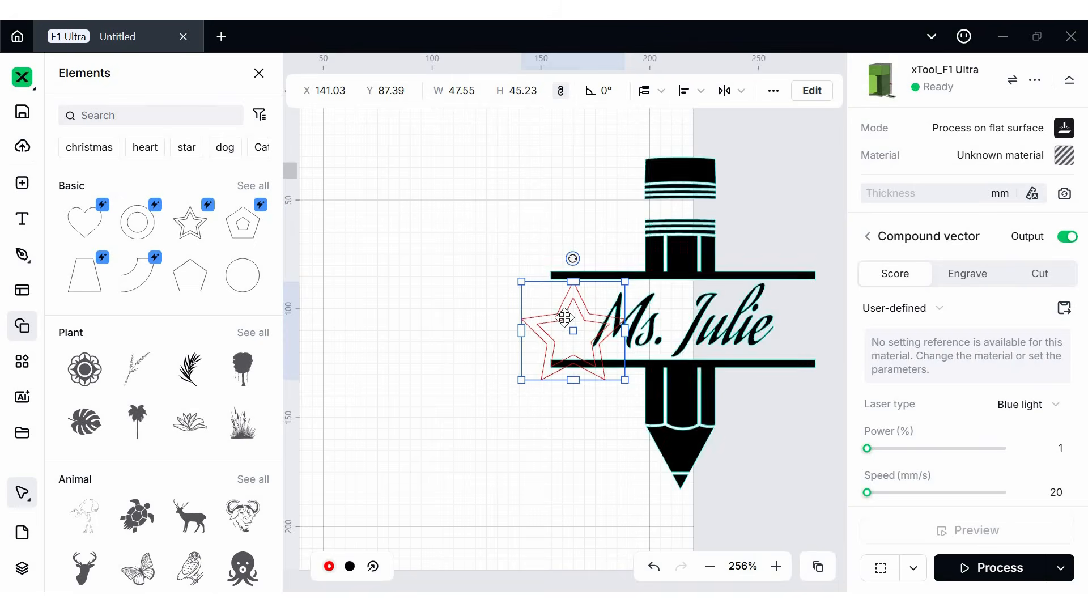
drag(424, 187, 417, 188)
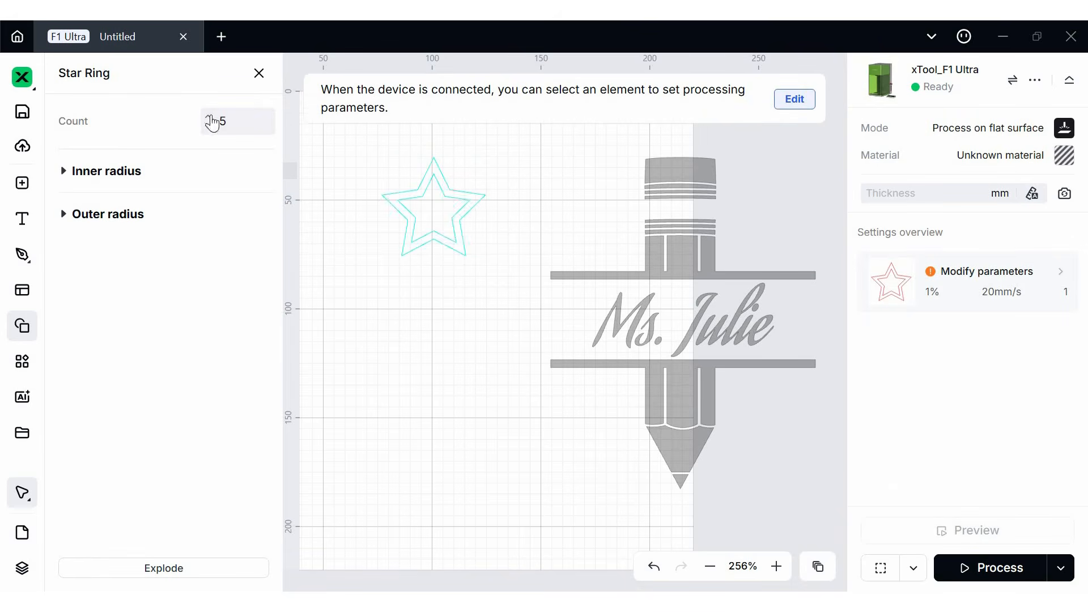
click(213, 122)
click(211, 117)
click(210, 117)
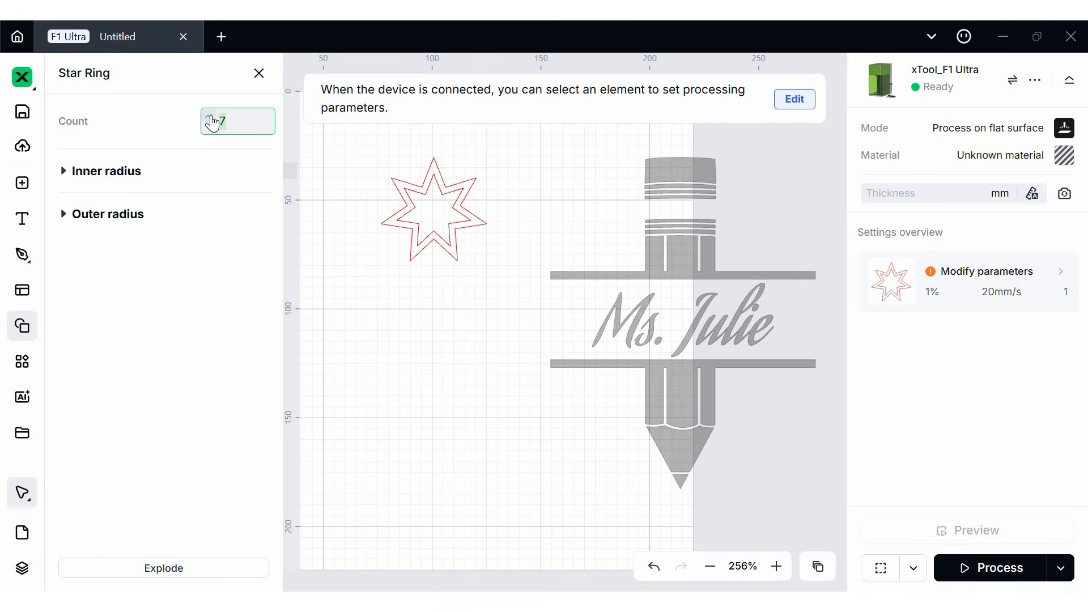
click(211, 117)
- Set the star ring's inner radius to 14.5 mm and its outer radius to 28 mm
click(65, 173)
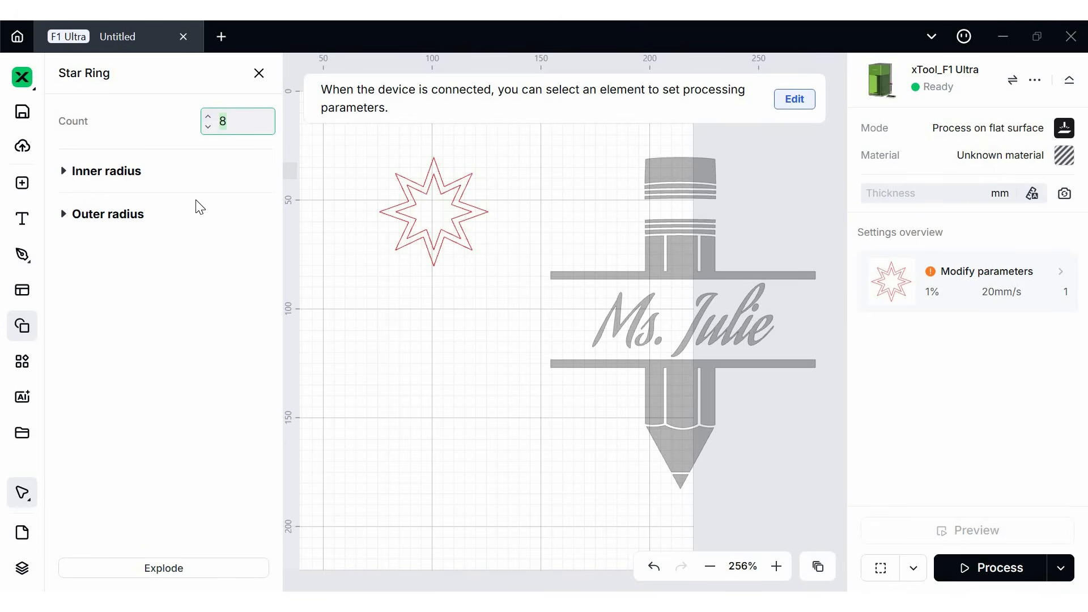
click(208, 208)
click(209, 207)
click(209, 207)
click(66, 252)
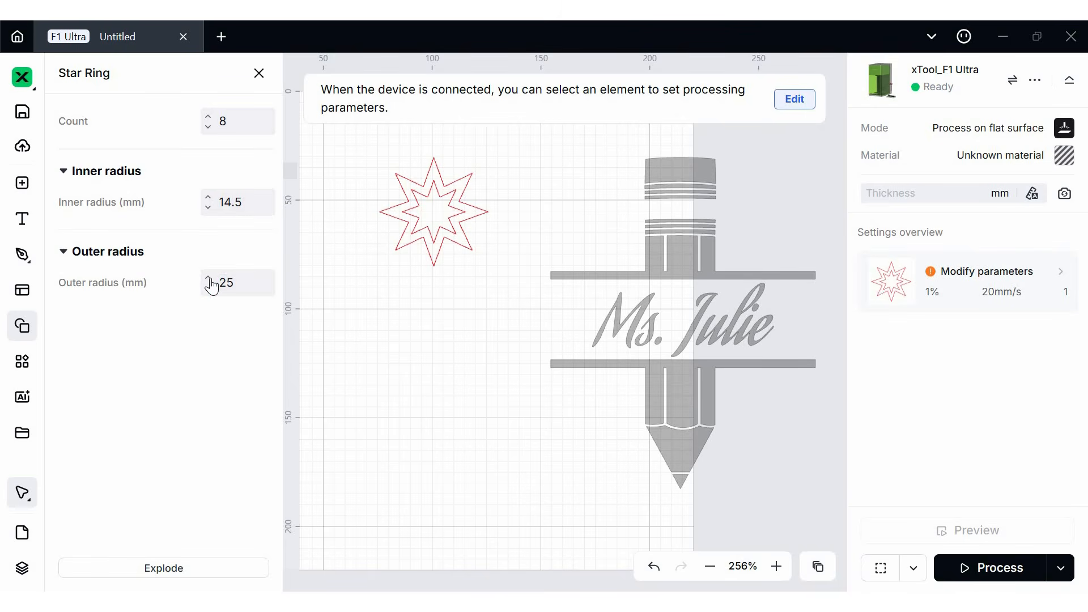
click(208, 277)
click(208, 277)
click(209, 278)
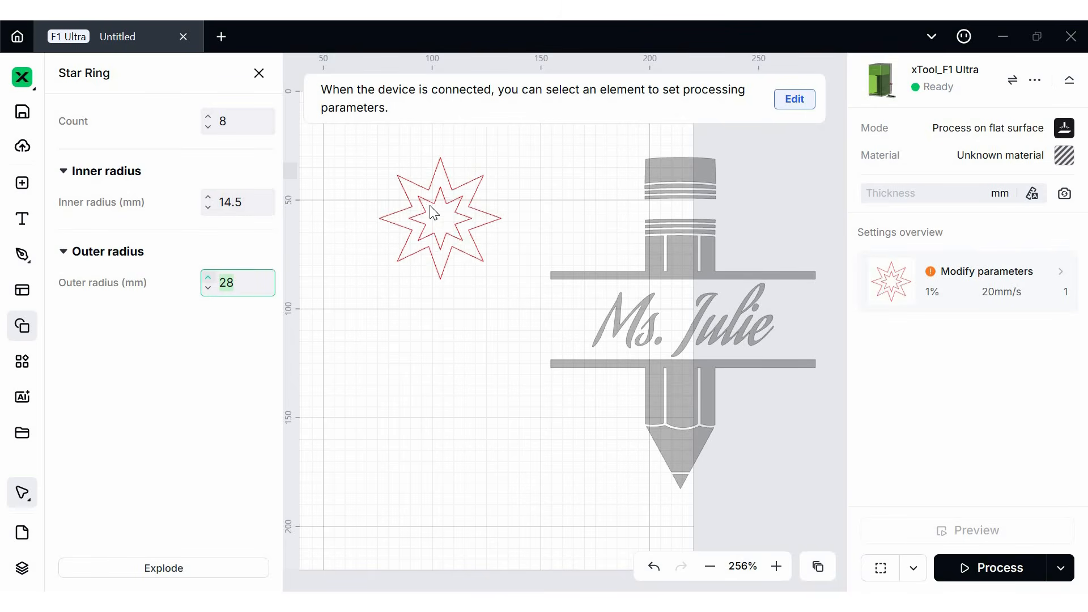
- Explode the star ring into a vector set to Cut and move it beside the pencil to about X 126, Y 30
click(133, 578)
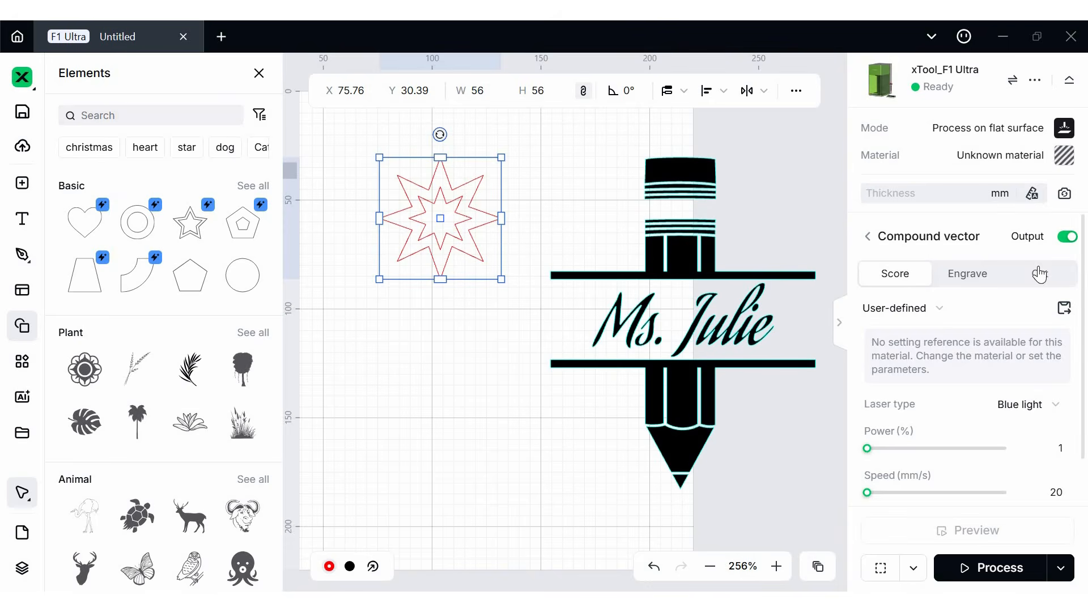
drag(435, 227, 546, 226)
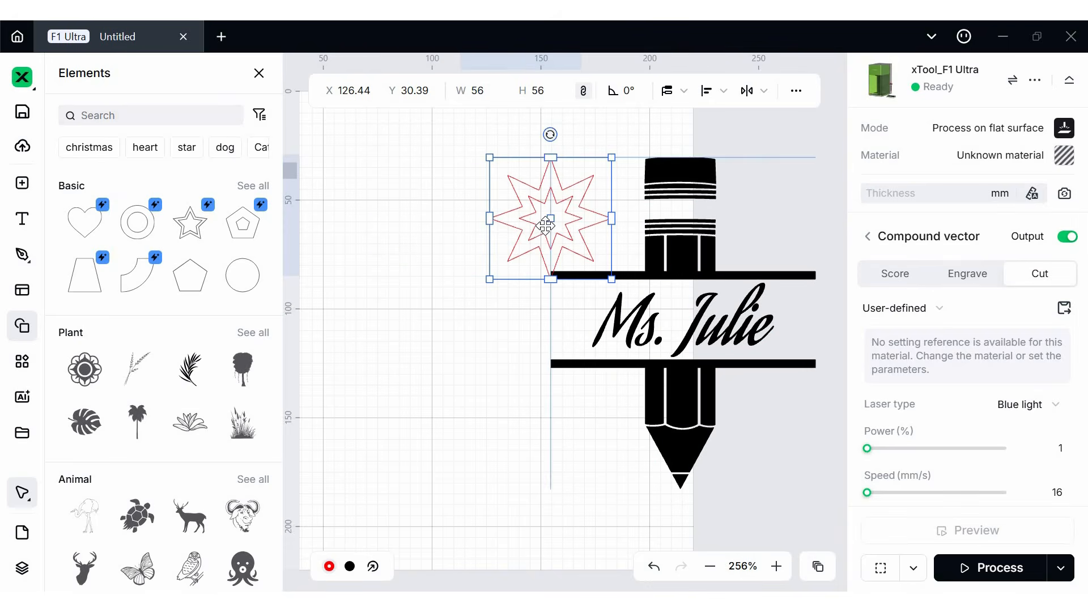
click(21, 328)
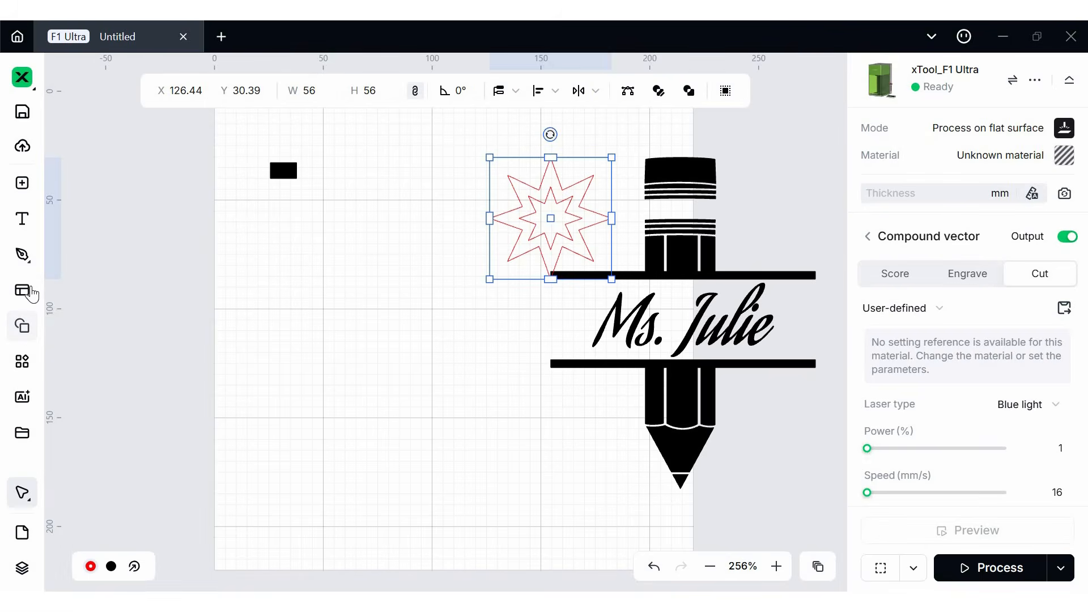
- Open the Templates library and review its filter options for smart templates, included file types and template type
click(23, 290)
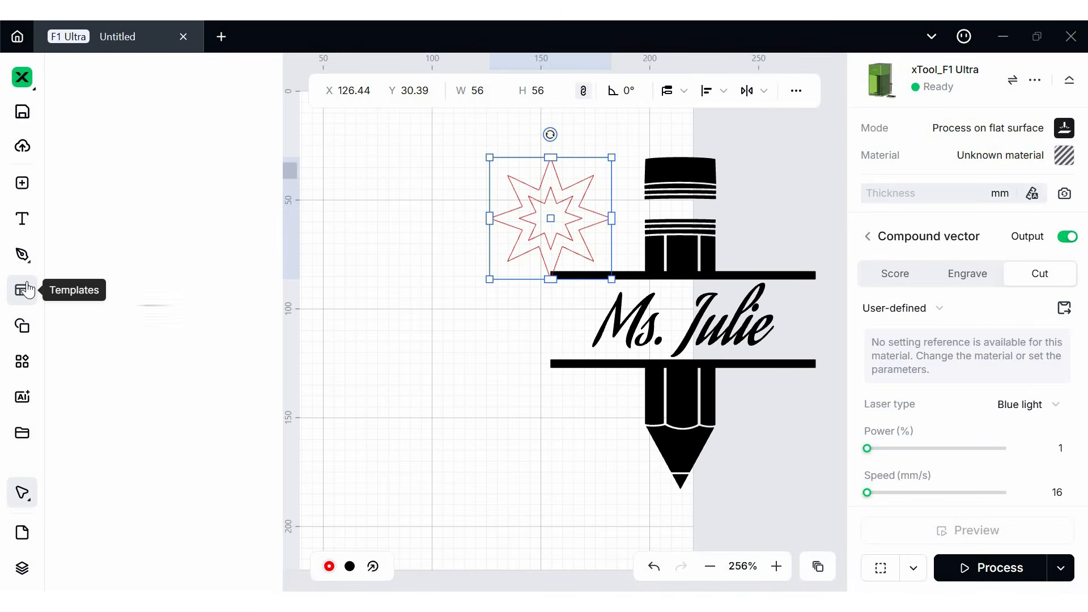
click(380, 299)
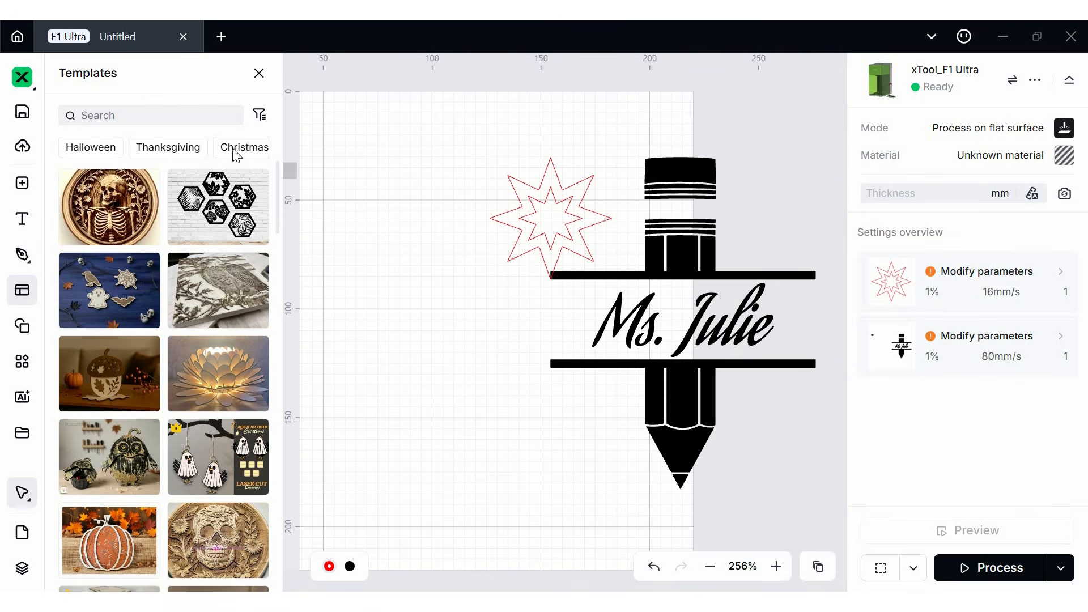
click(260, 116)
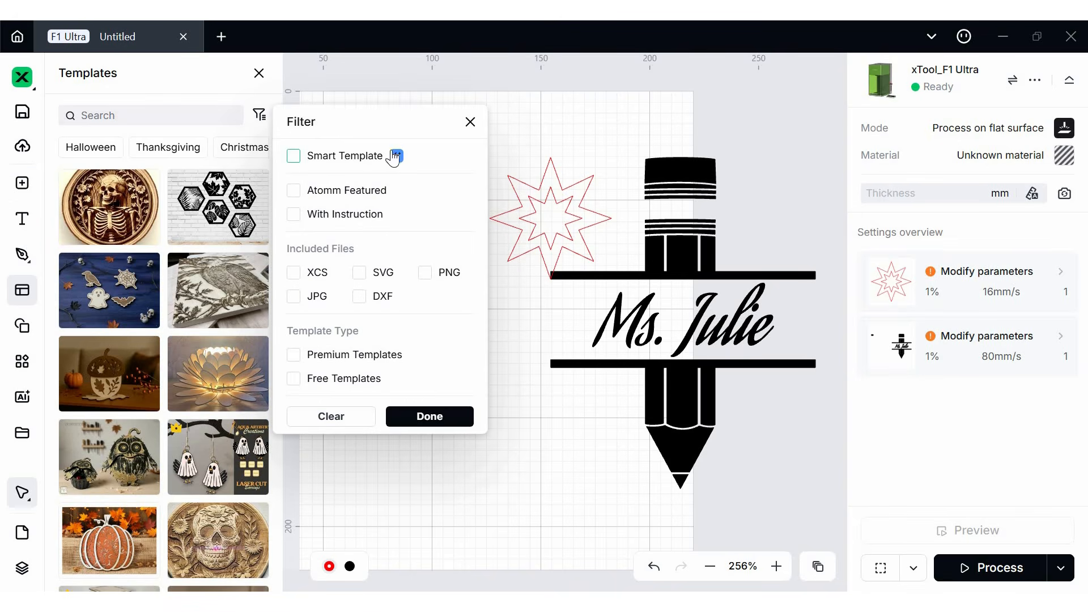
mouse_move(344, 162)
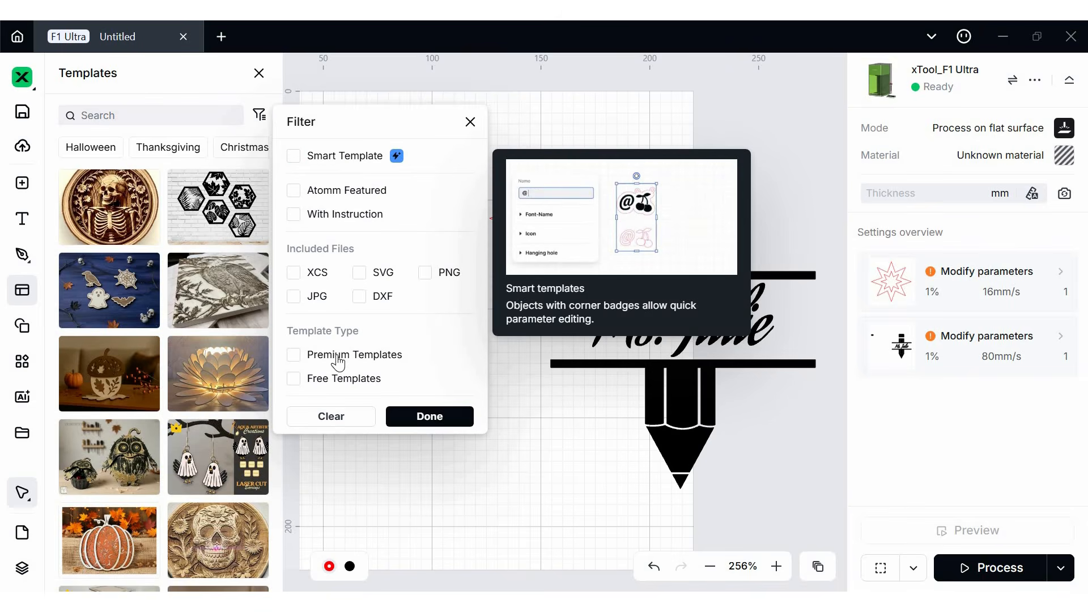
click(416, 418)
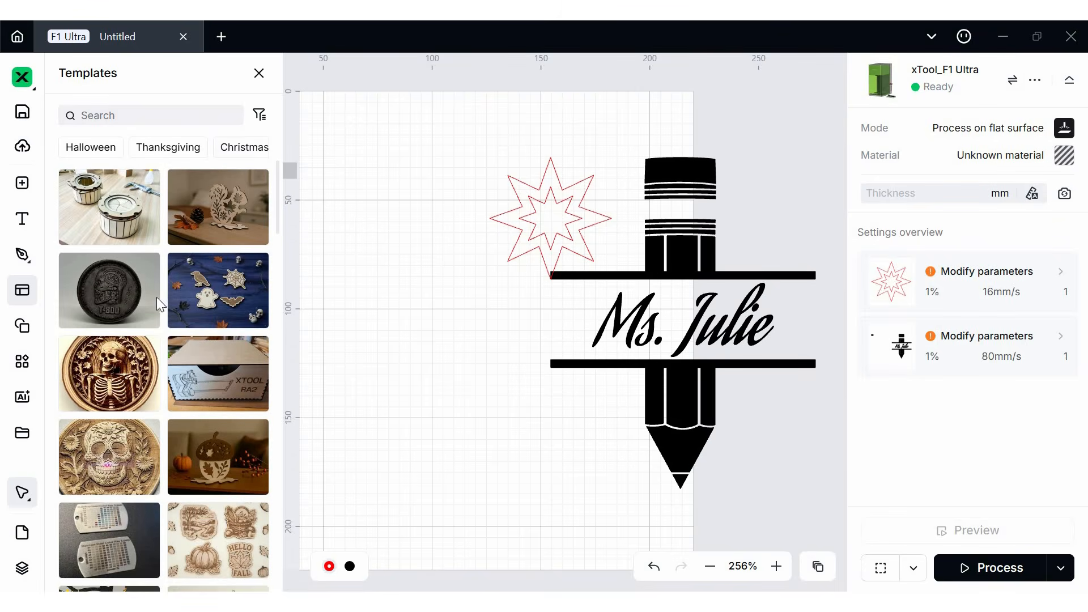
- Examine the wooden squirrel template's file, machine and material details, and browse more of the Templates library
click(218, 207)
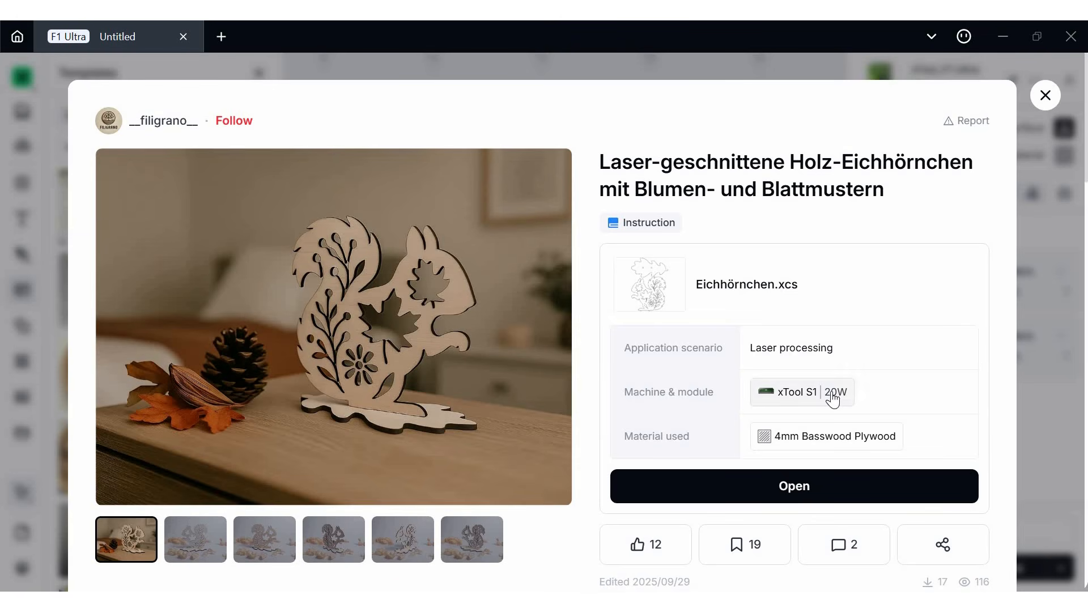
mouse_move(833, 397)
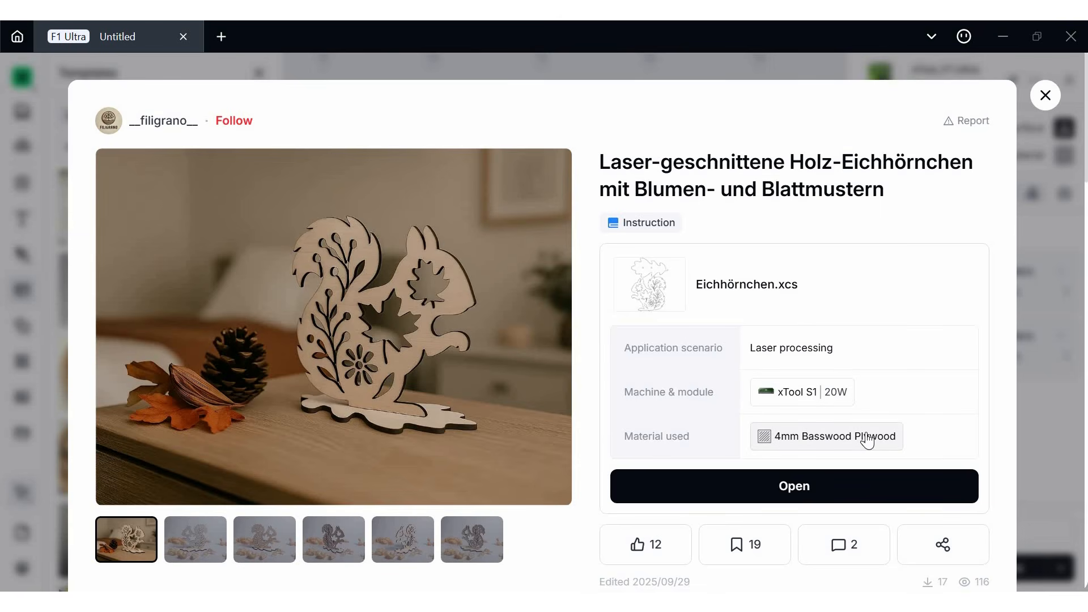
click(833, 496)
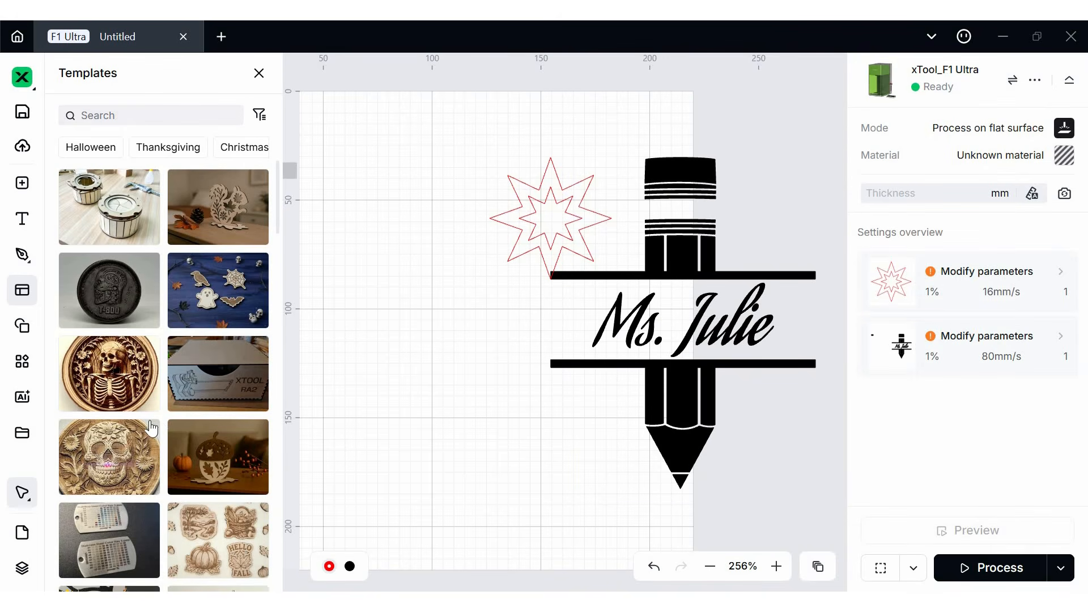
scroll(183, 417, down, 3)
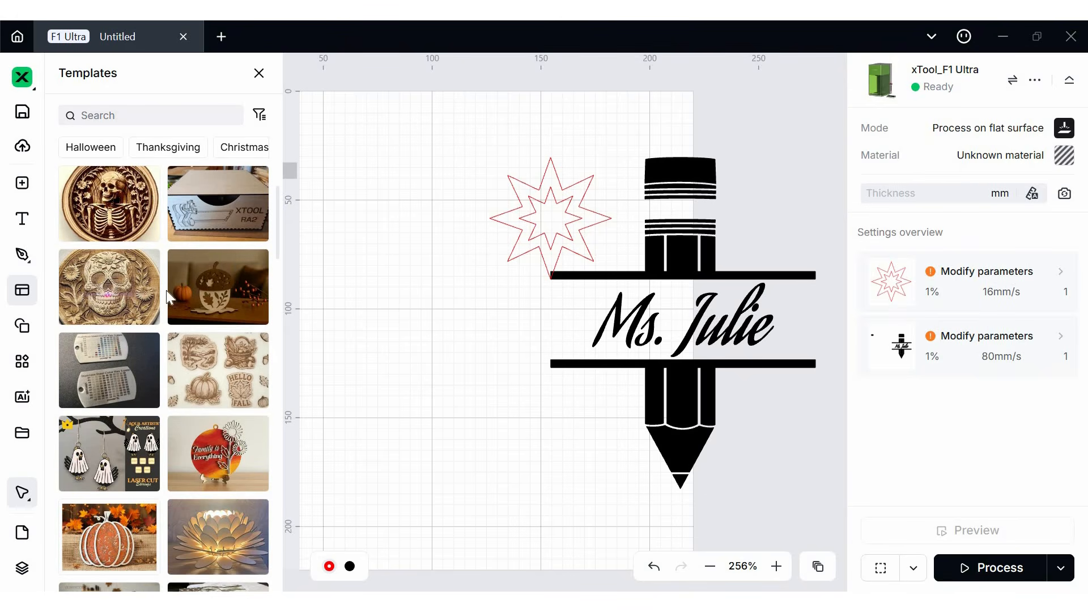
click(259, 74)
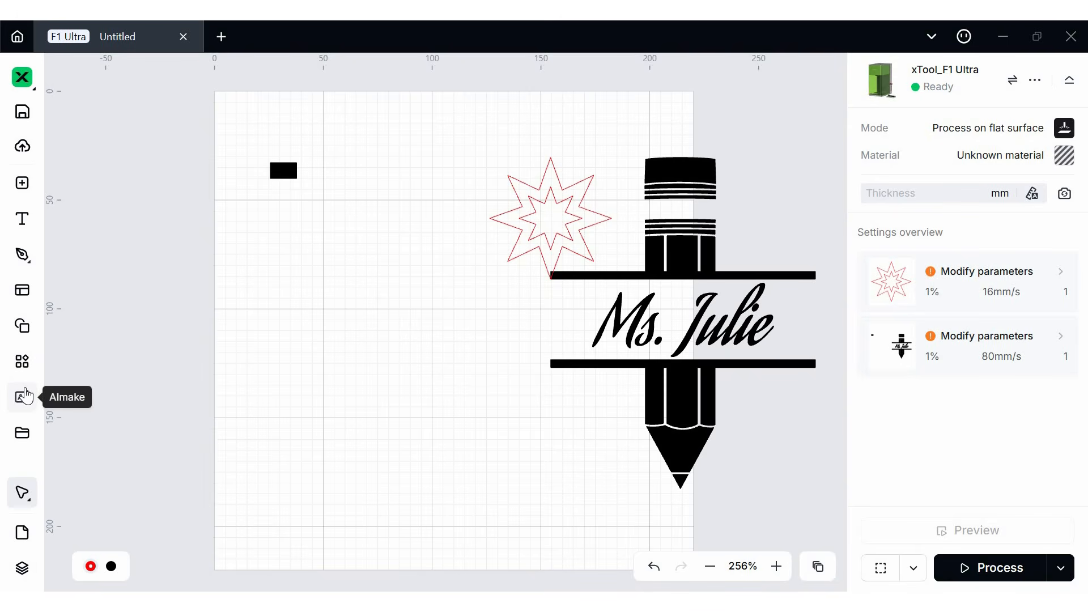
- Examine the AImake style choices, including Image processing, Screen printing, Blade cutting and 3D engraving
click(23, 396)
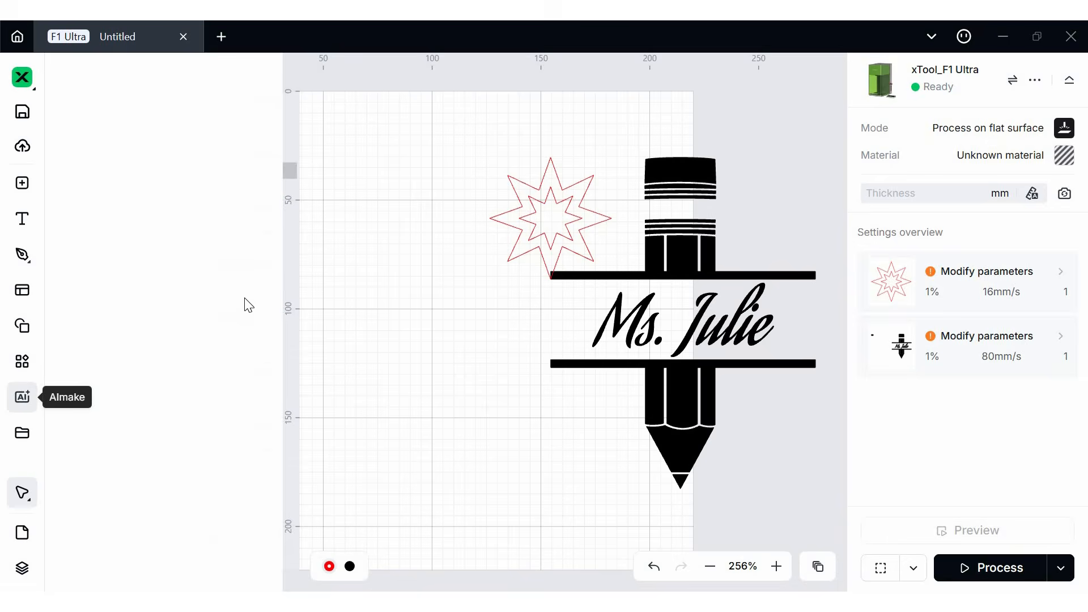
click(223, 73)
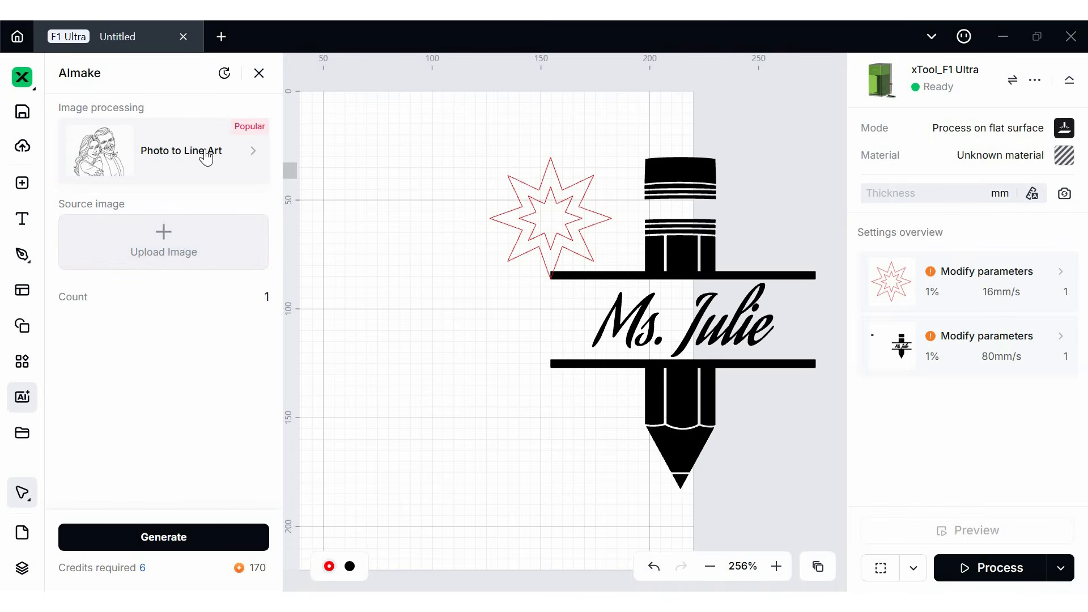
click(253, 149)
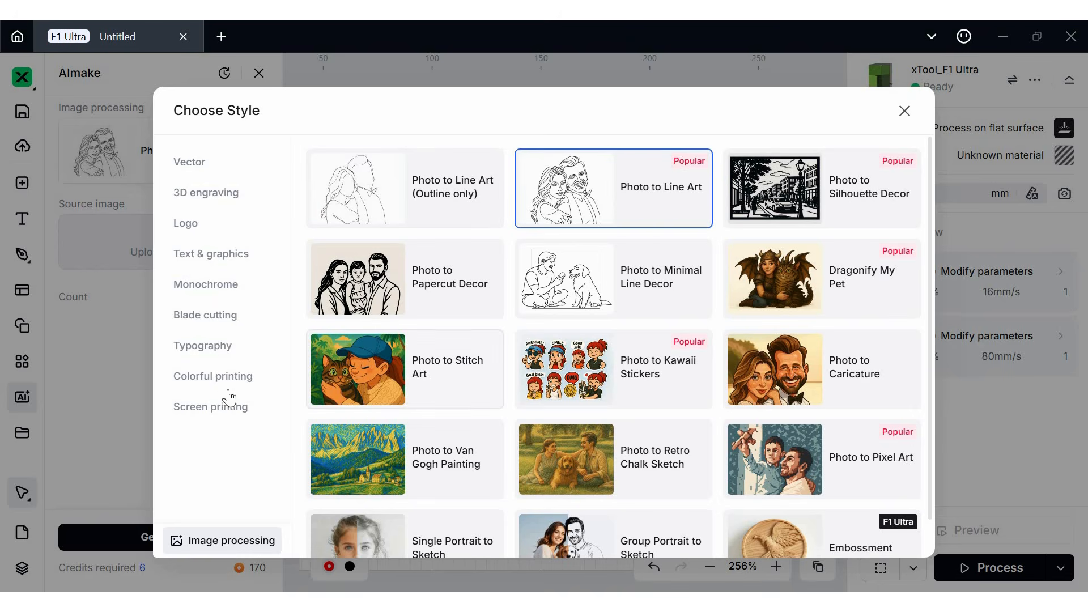
click(221, 414)
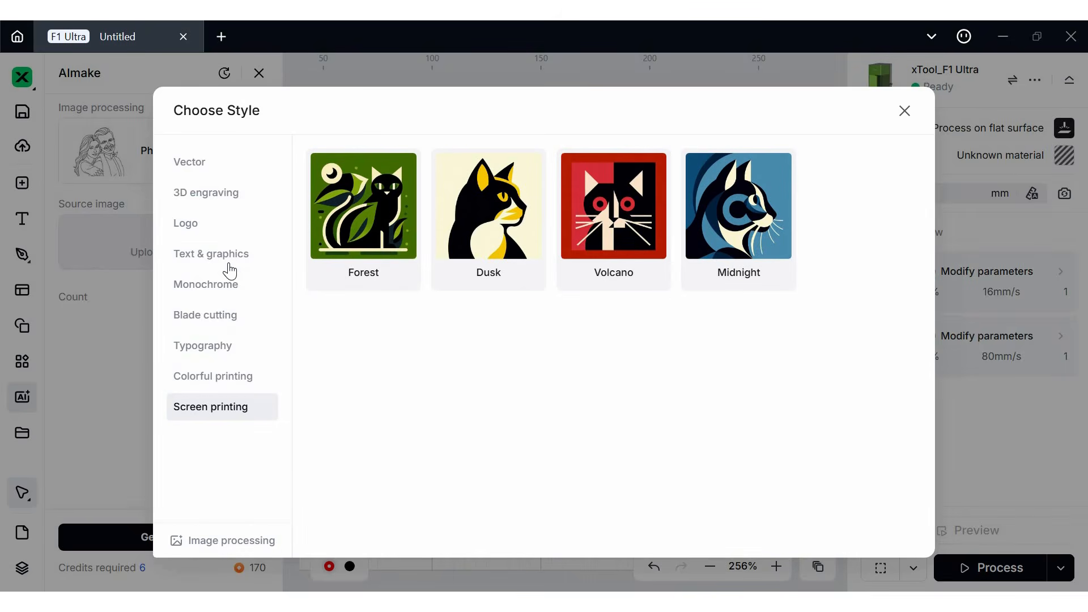
click(224, 317)
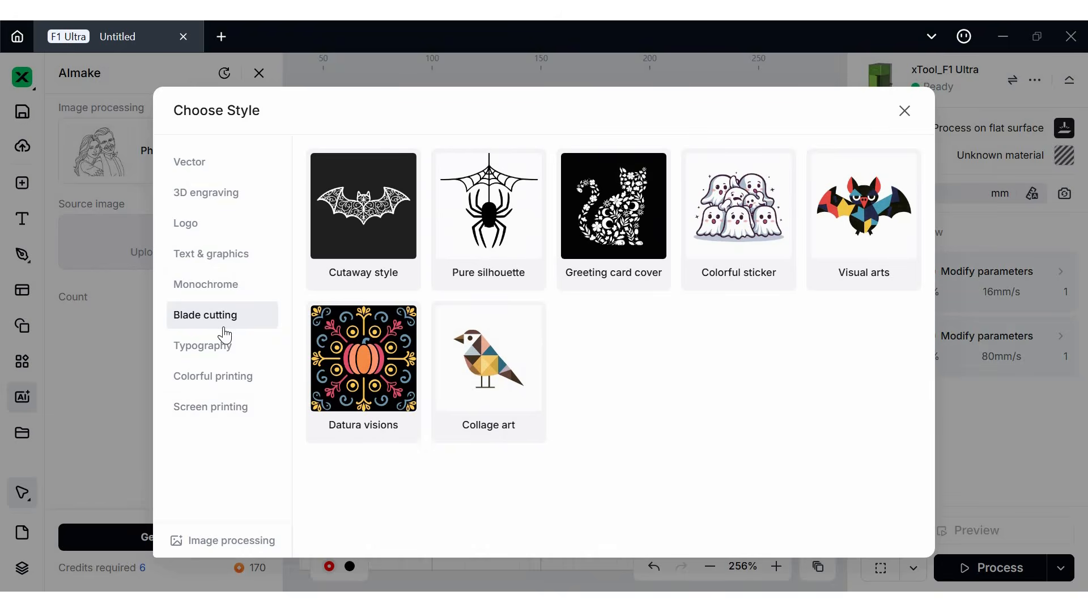
click(196, 197)
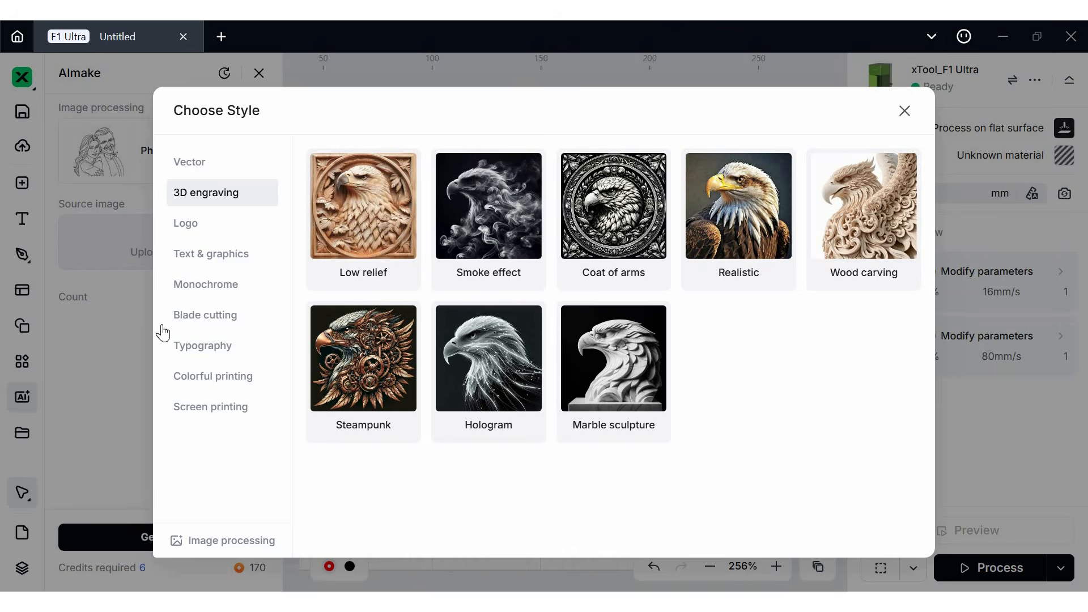
click(25, 403)
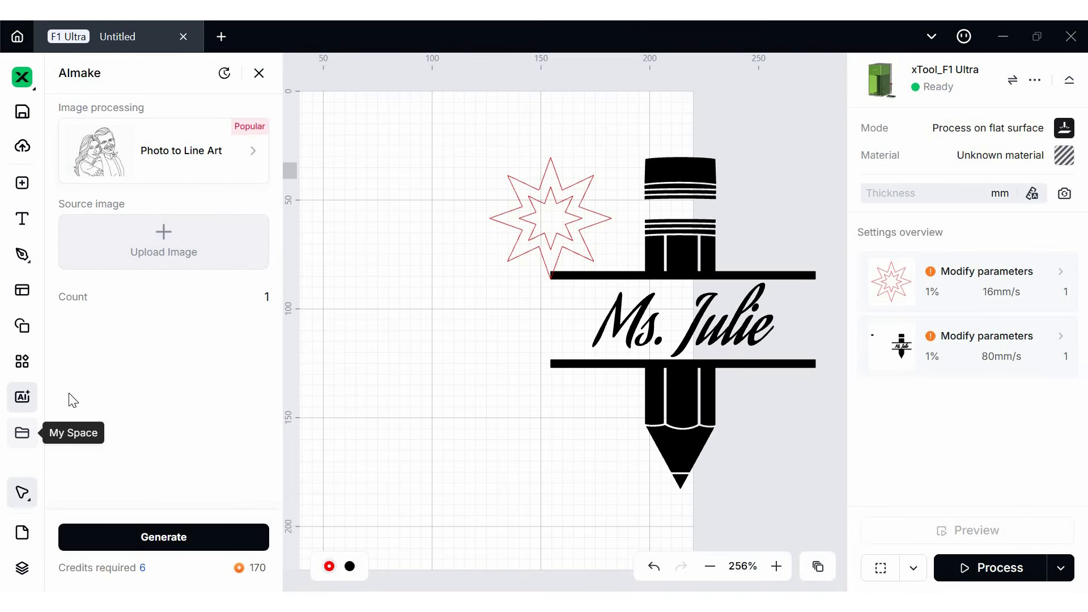
click(259, 73)
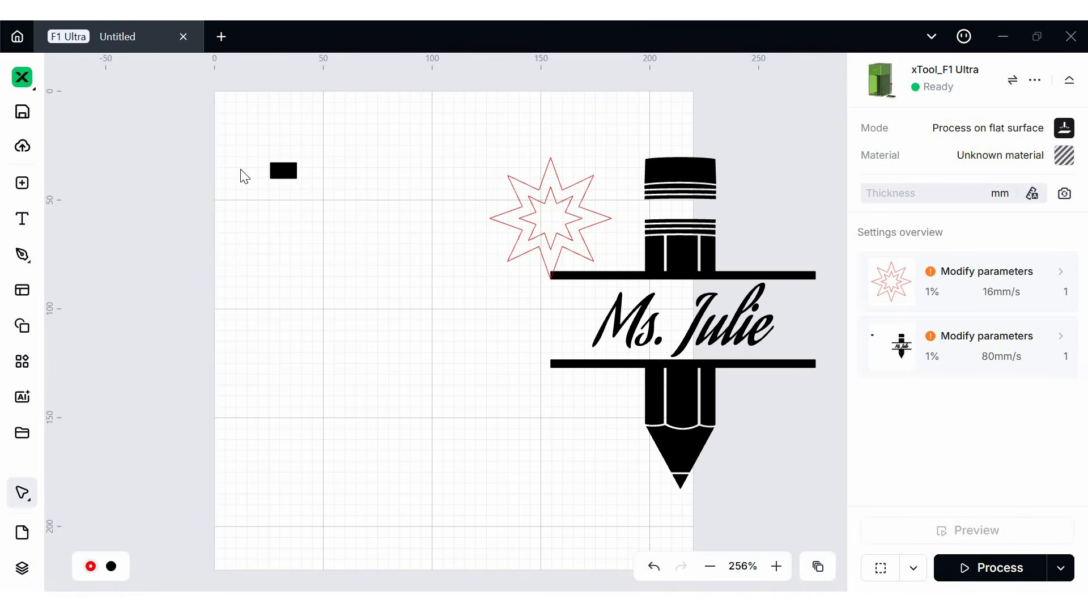
- Move the small rectangle to about X 106, Y 79 and try a 2 by 2 grid array with 1 mm spacing
drag(284, 171, 459, 271)
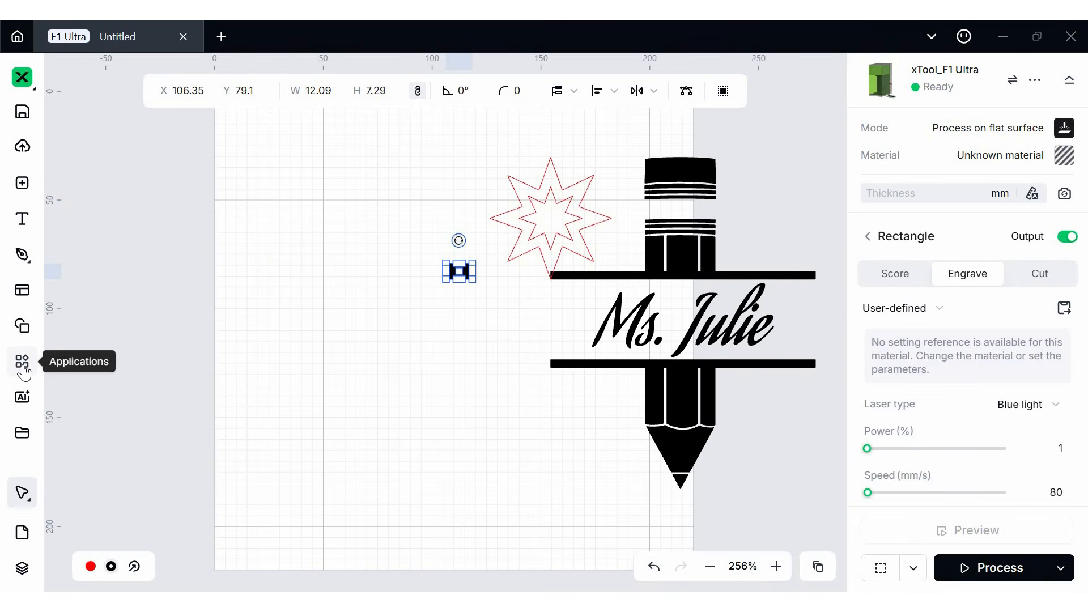
click(22, 362)
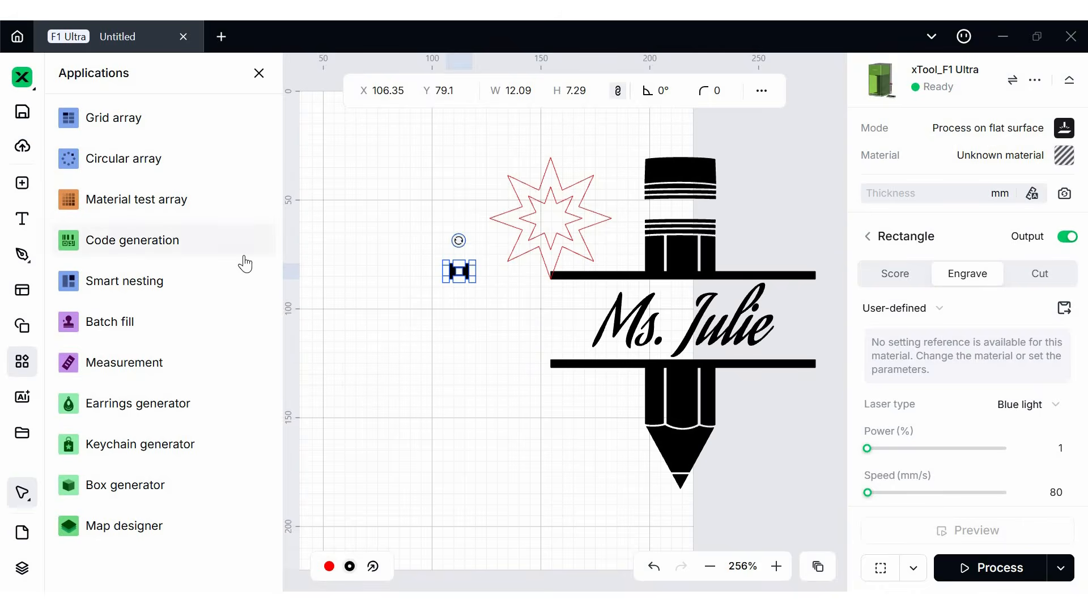
mouse_move(134, 130)
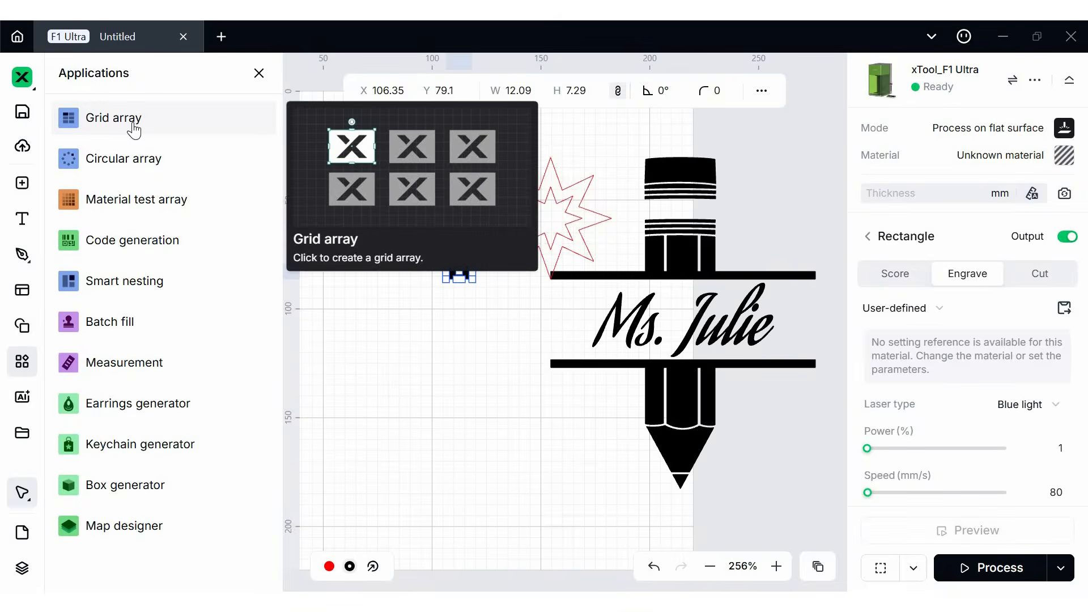
click(120, 120)
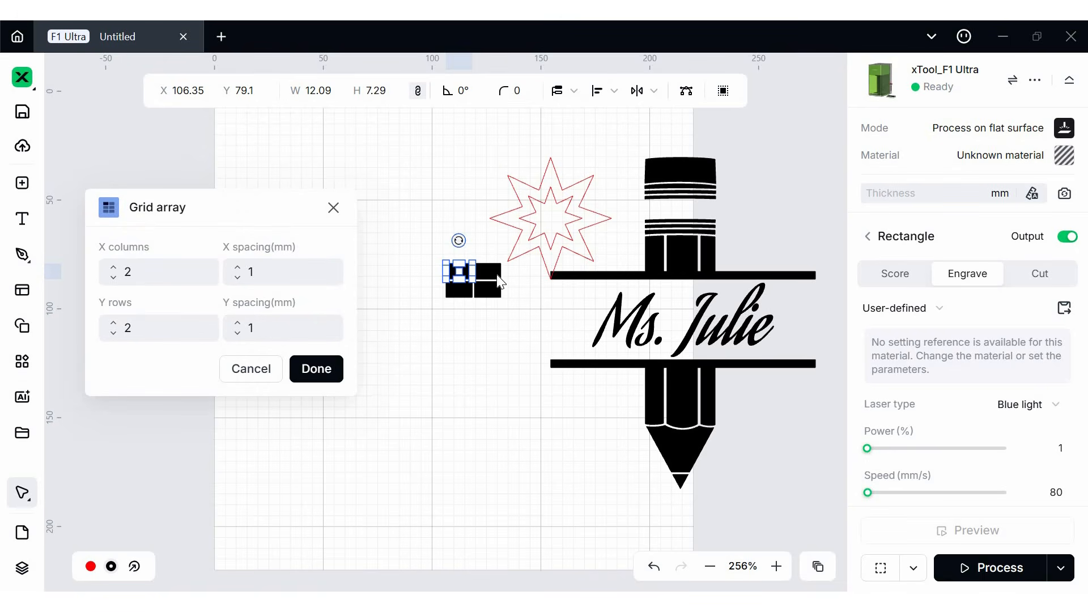
click(265, 376)
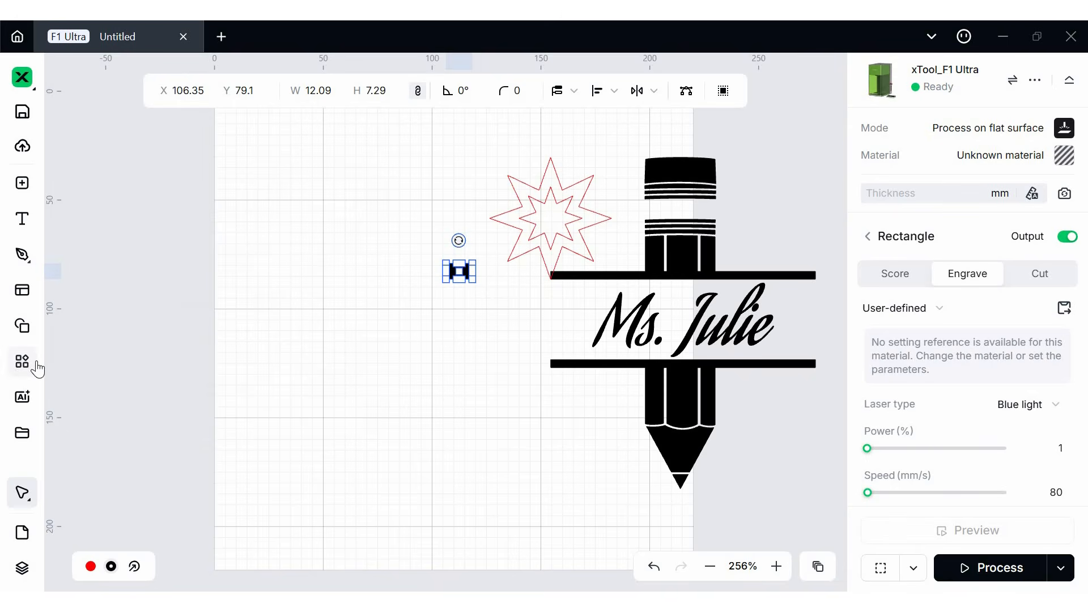
- Create a circular array of the small rectangle with 8 rotated copies from 0 to 360 degrees in steps of 45
click(21, 364)
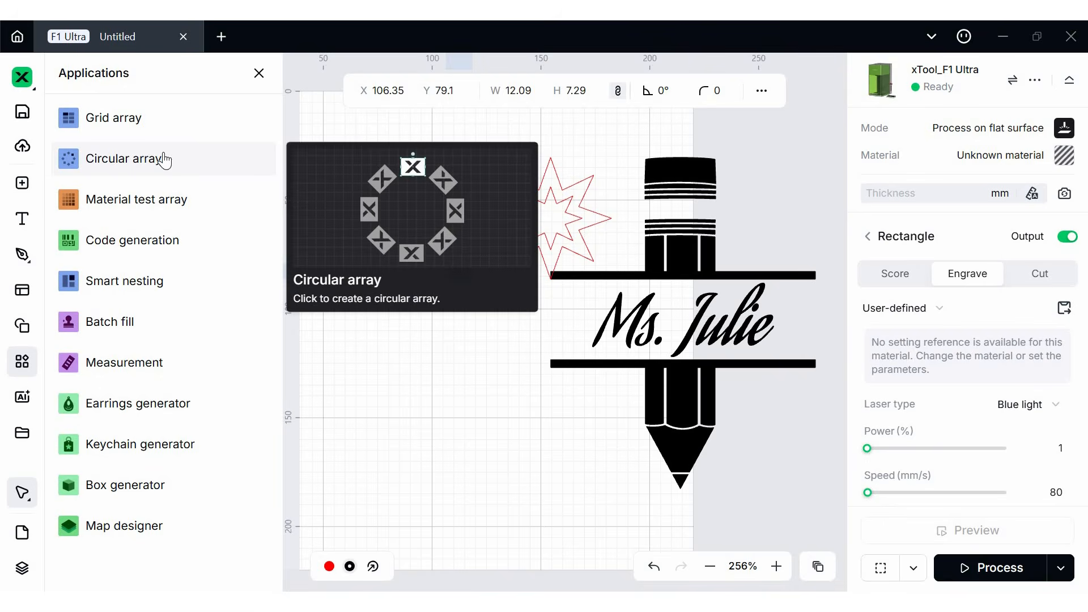
click(281, 171)
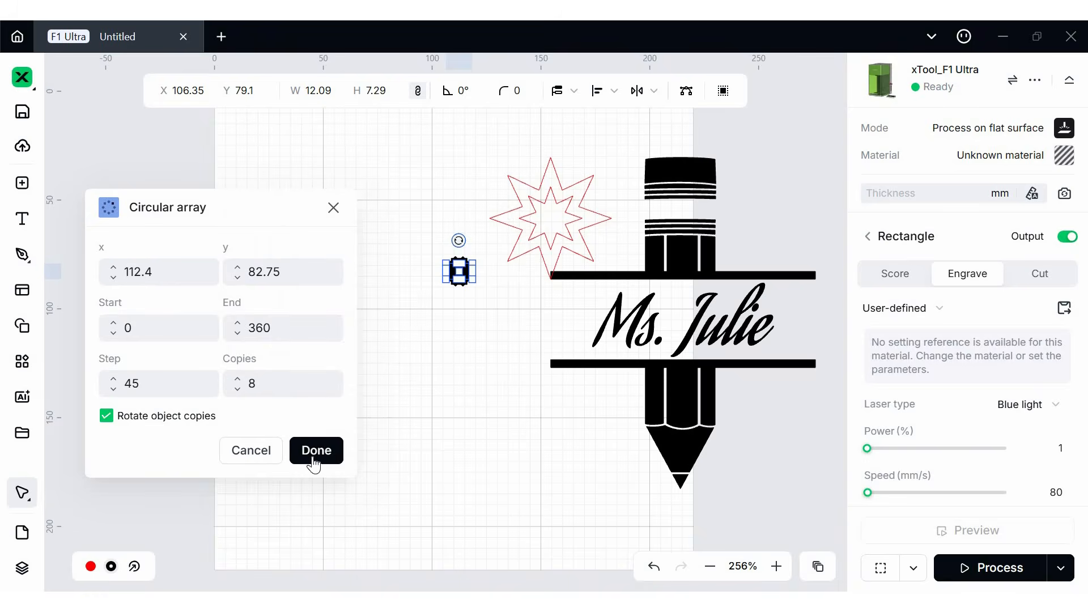
click(304, 450)
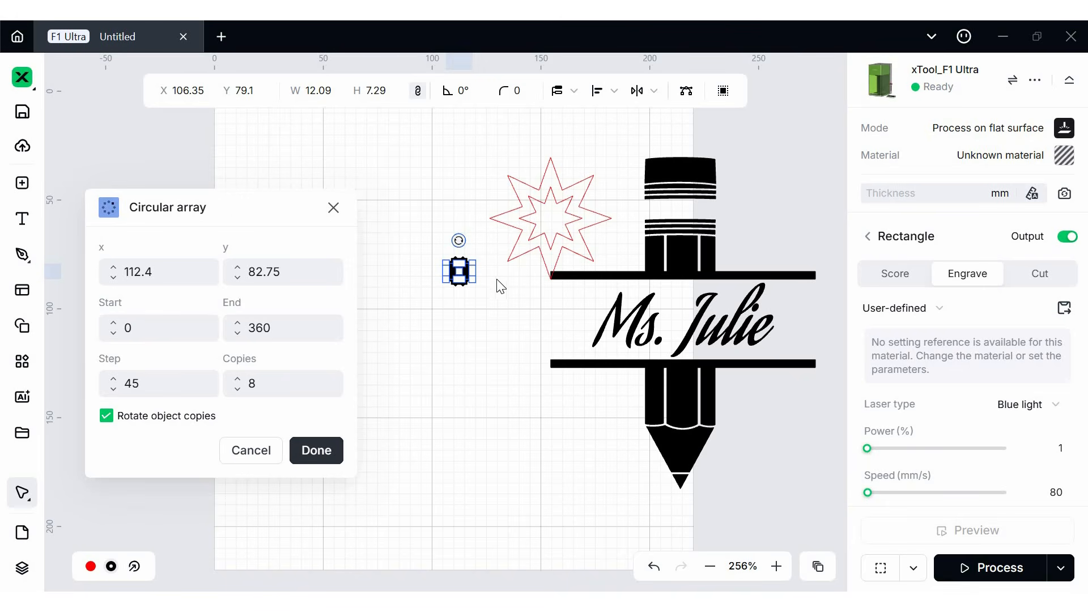
- Try shifting the circular array's centre away from the small rectangle, and undo the array
drag(542, 354, 481, 284)
key(ctrl+z)
click(495, 428)
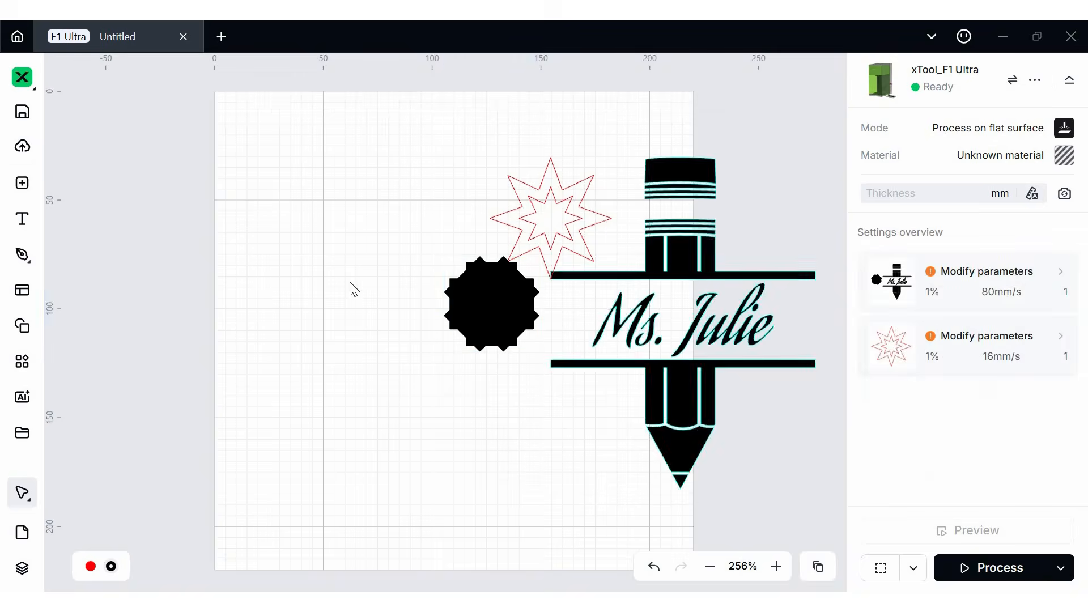
key(ctrl+z)
- Generate a material test array with 5 power columns and 5 speed rows at 3 mm spacing, and delete it
click(22, 362)
mouse_move(100, 206)
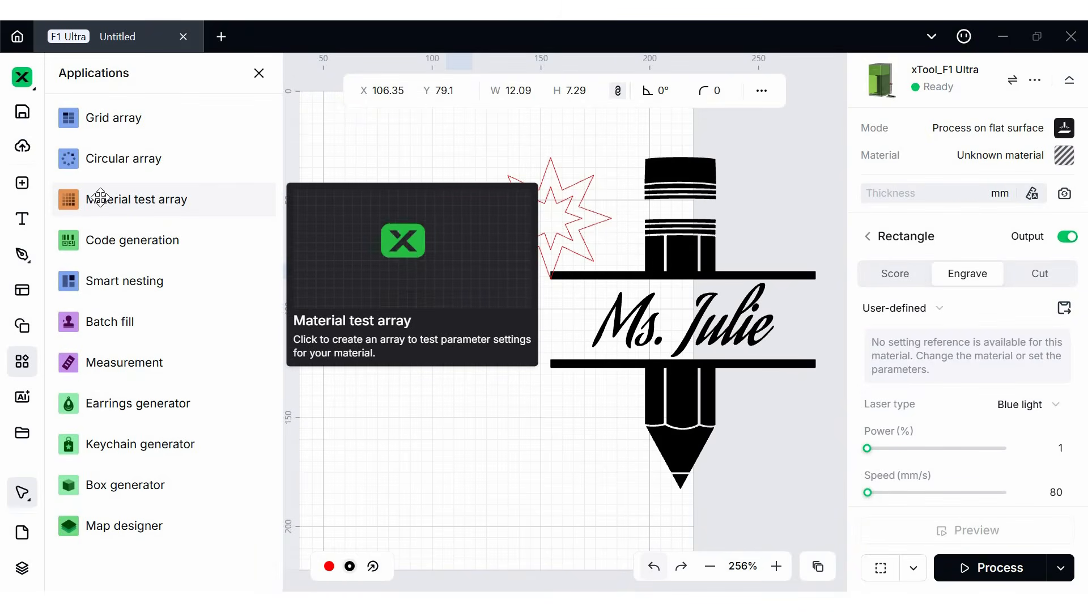
click(98, 201)
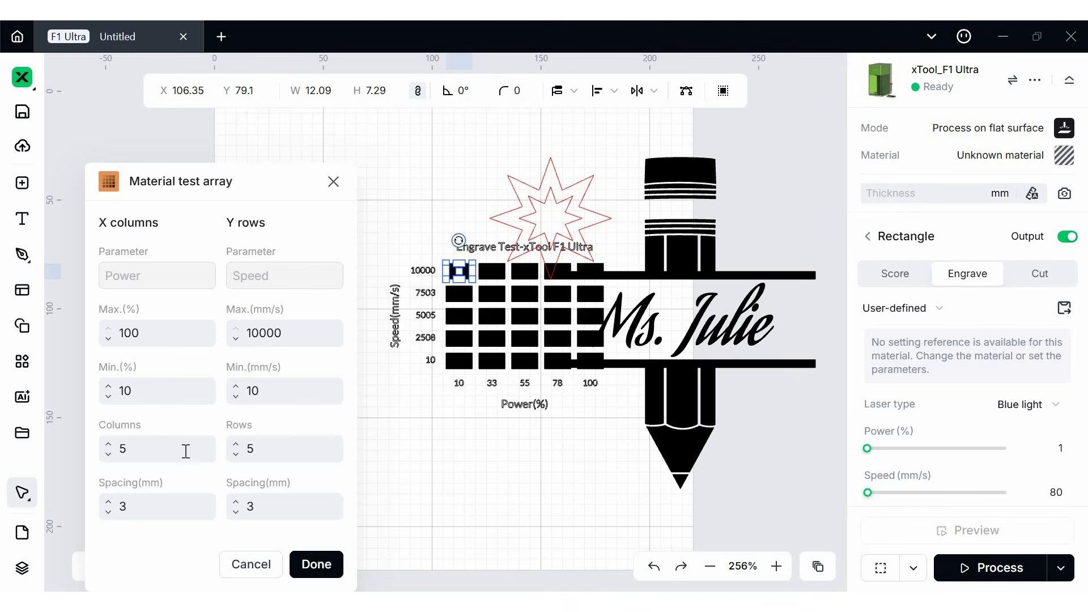
click(322, 570)
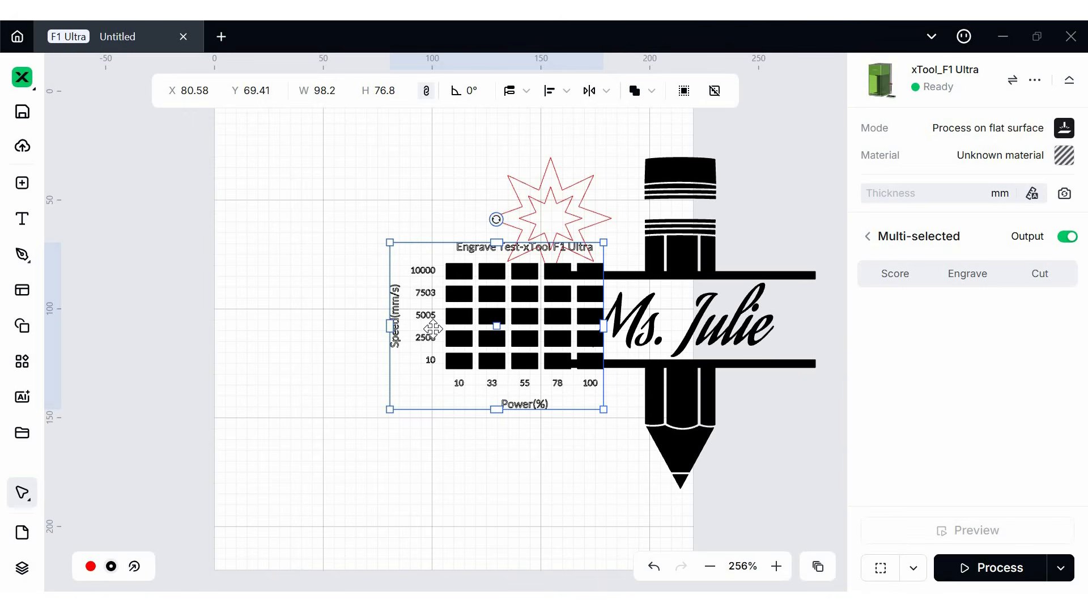
key(Delete)
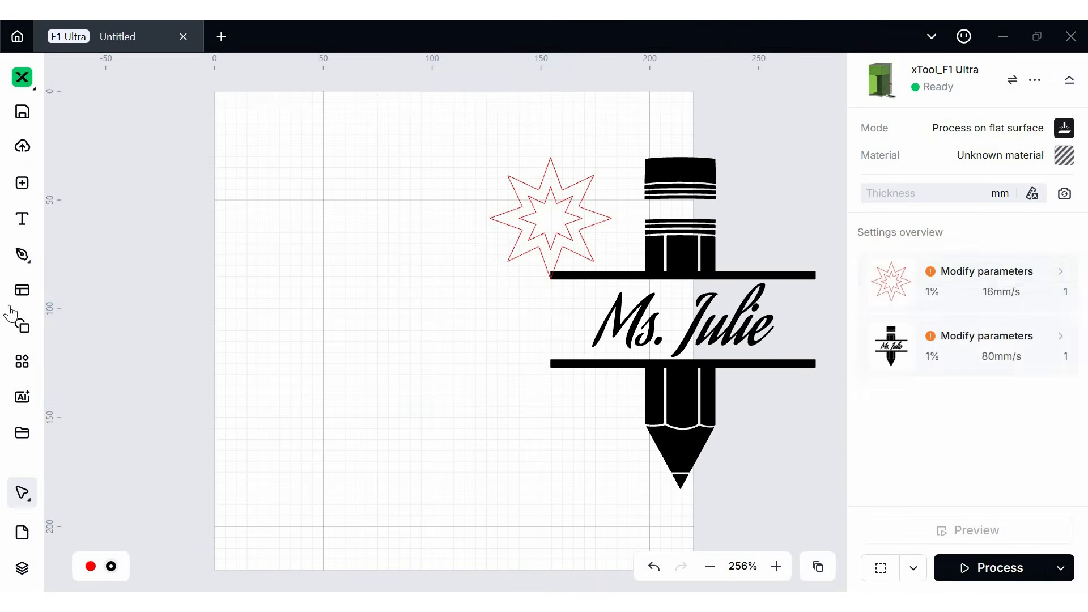
click(23, 366)
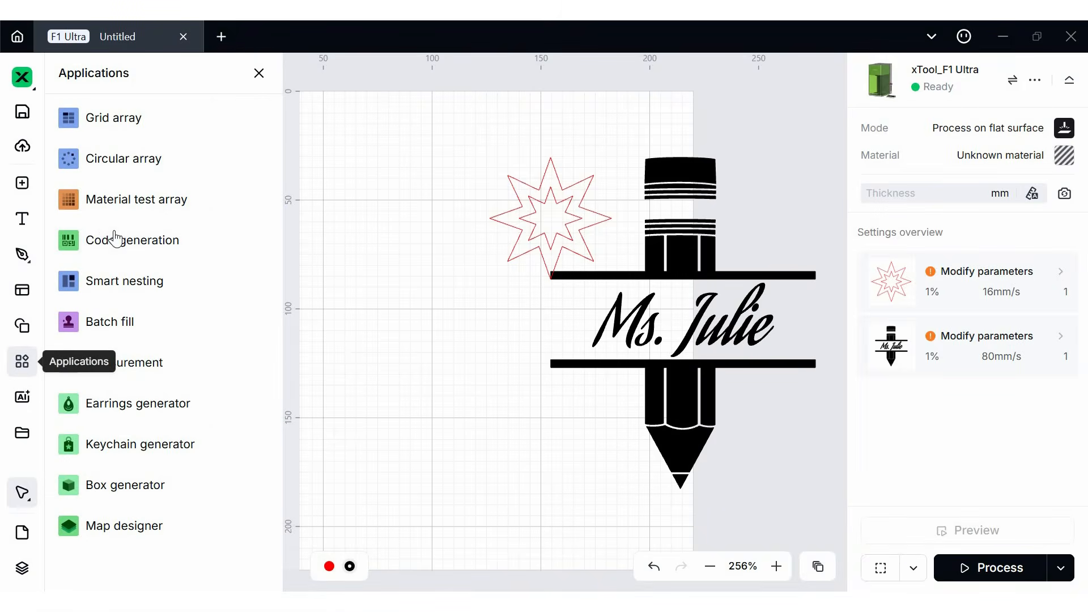
click(226, 261)
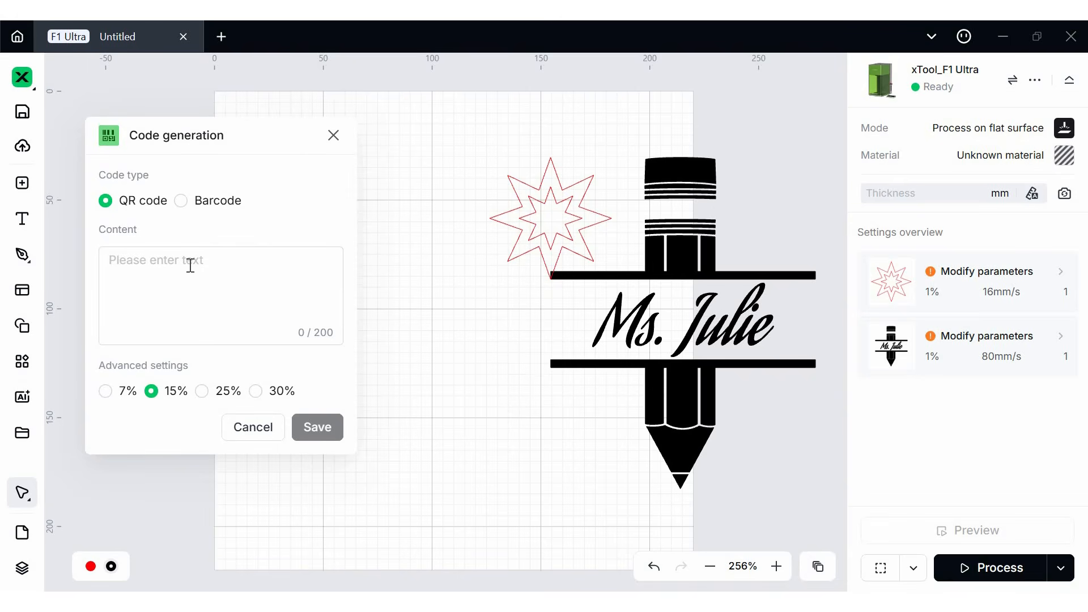
click(182, 264)
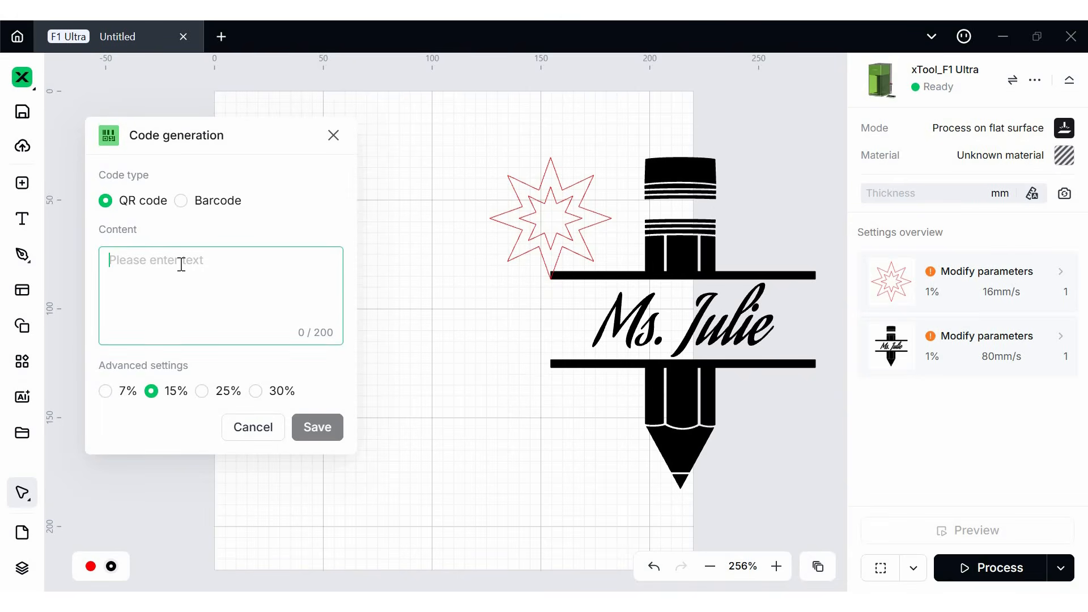
text(www.youtube.com)
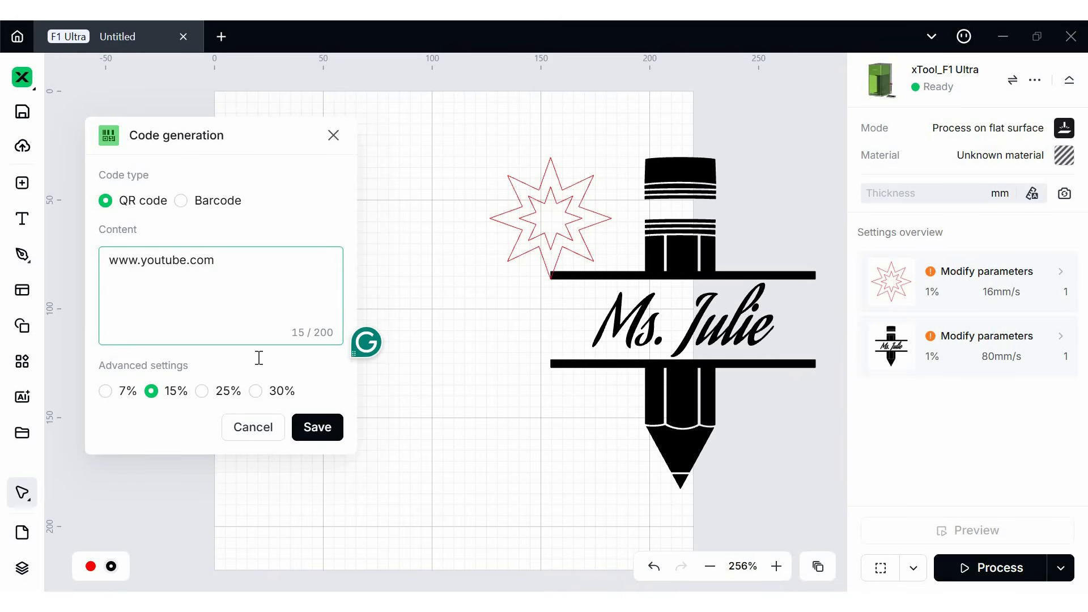
click(328, 432)
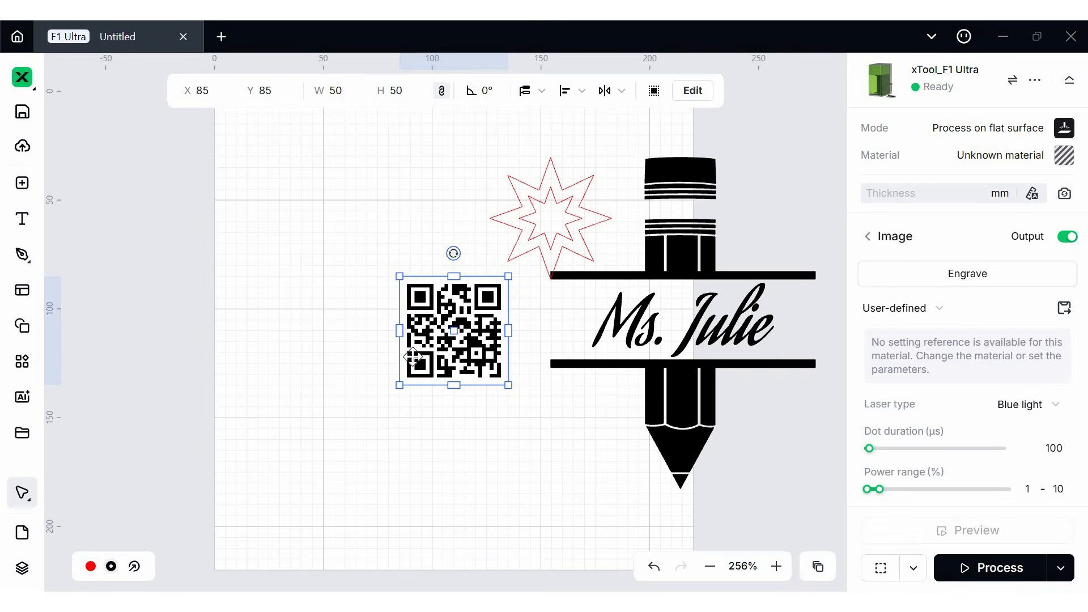
key(Delete)
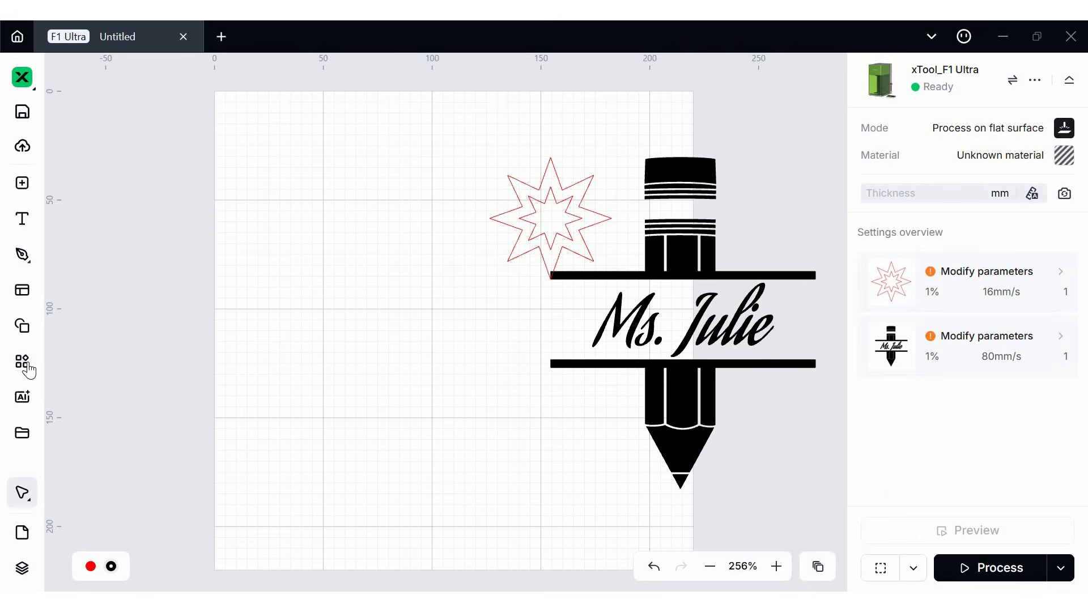
- Examine the Smart nesting, Batch fill, Measurement and Earrings generator descriptions, and browse the Map designer's introduction page
click(26, 367)
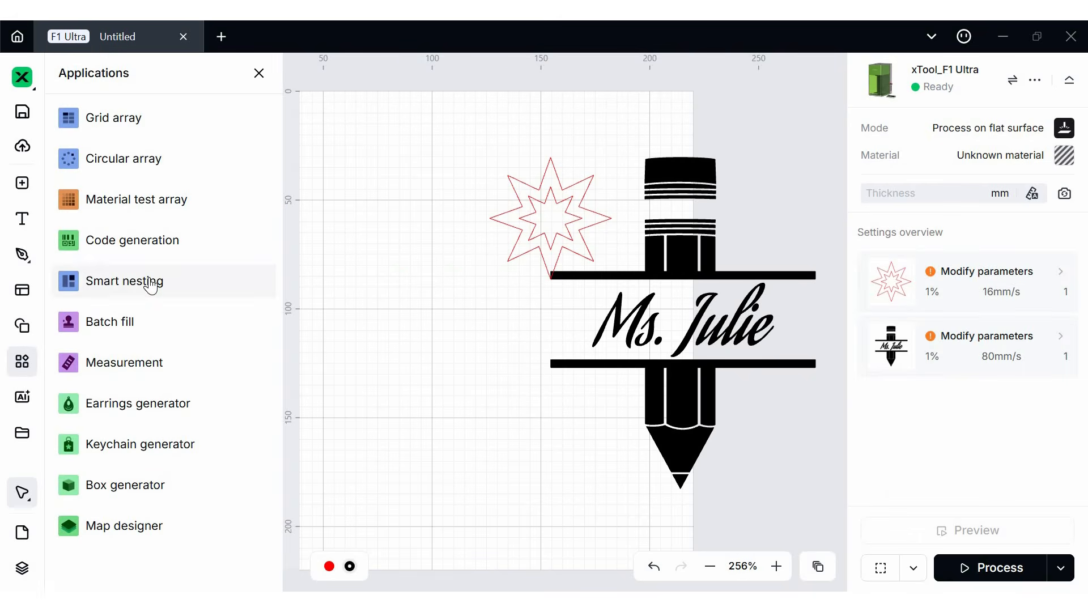
mouse_move(151, 286)
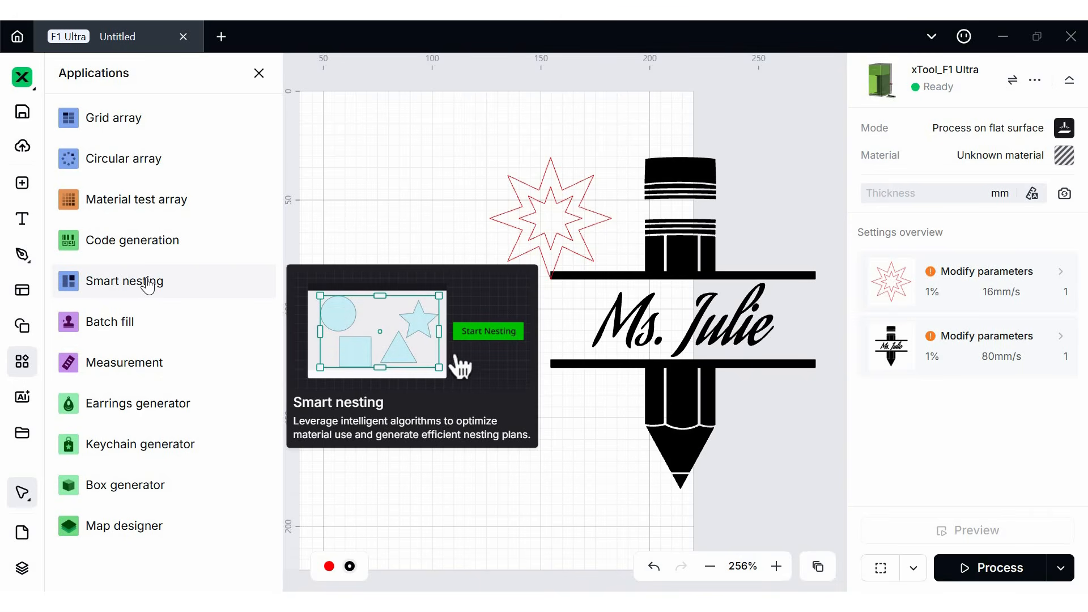
mouse_move(144, 333)
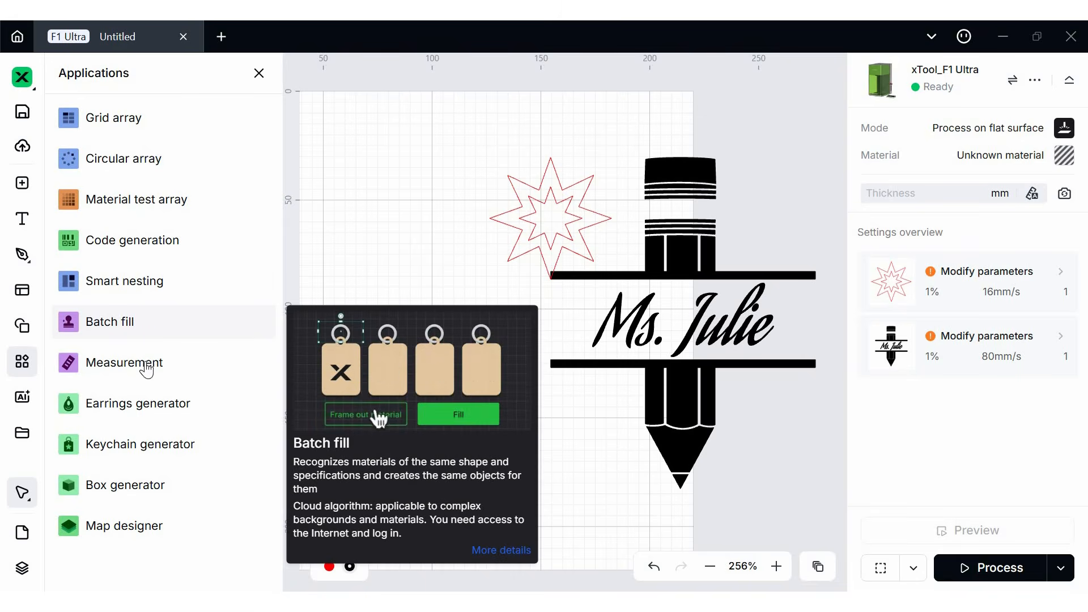
mouse_move(153, 377)
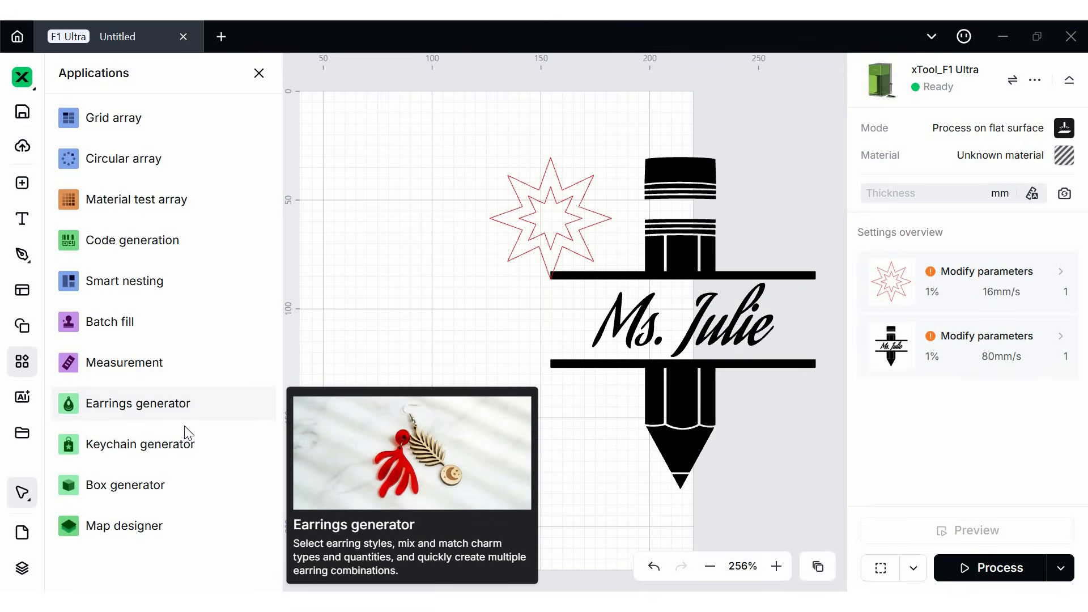
click(130, 533)
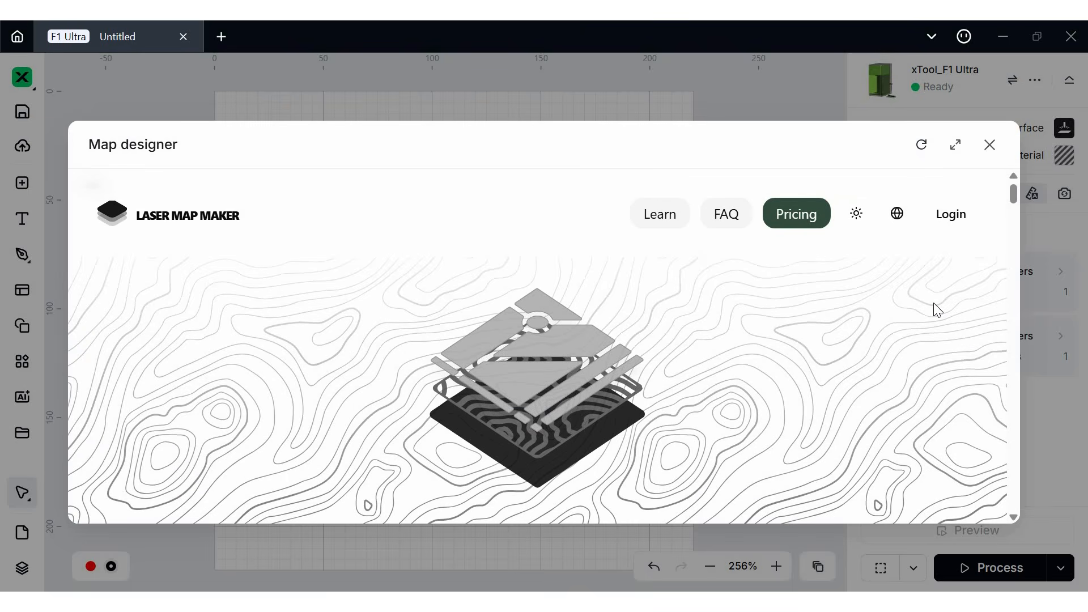
scroll(793, 218, down, 2)
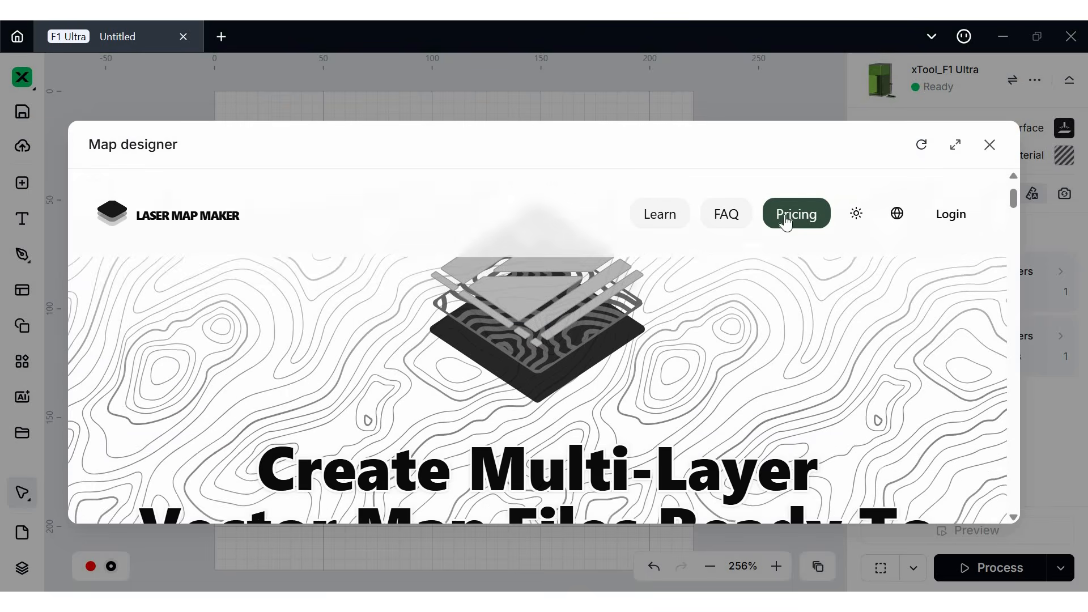
scroll(830, 398, down, 5)
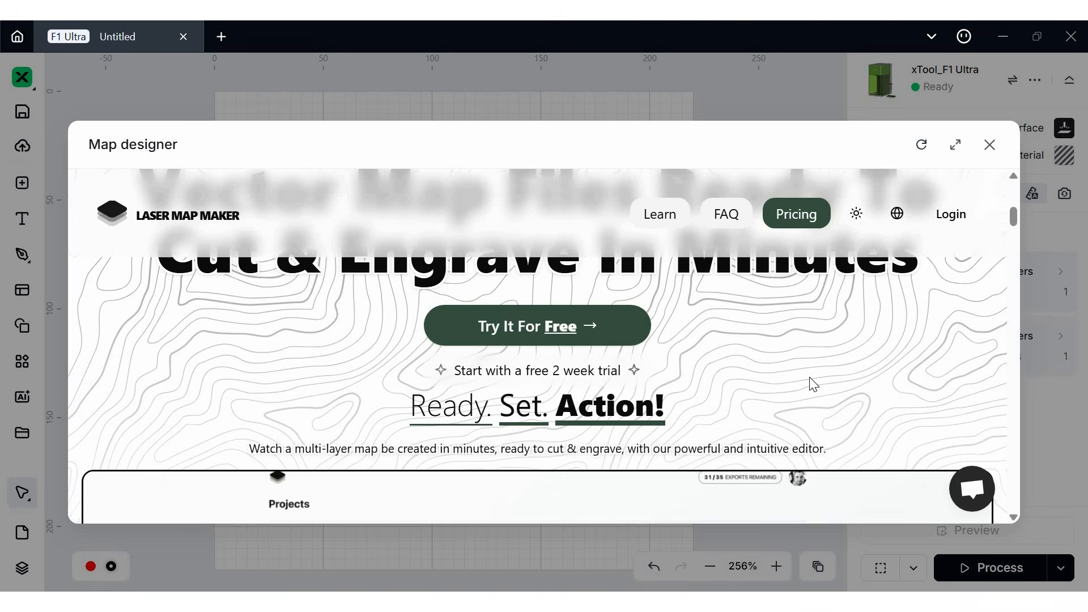
scroll(813, 385, down, 3)
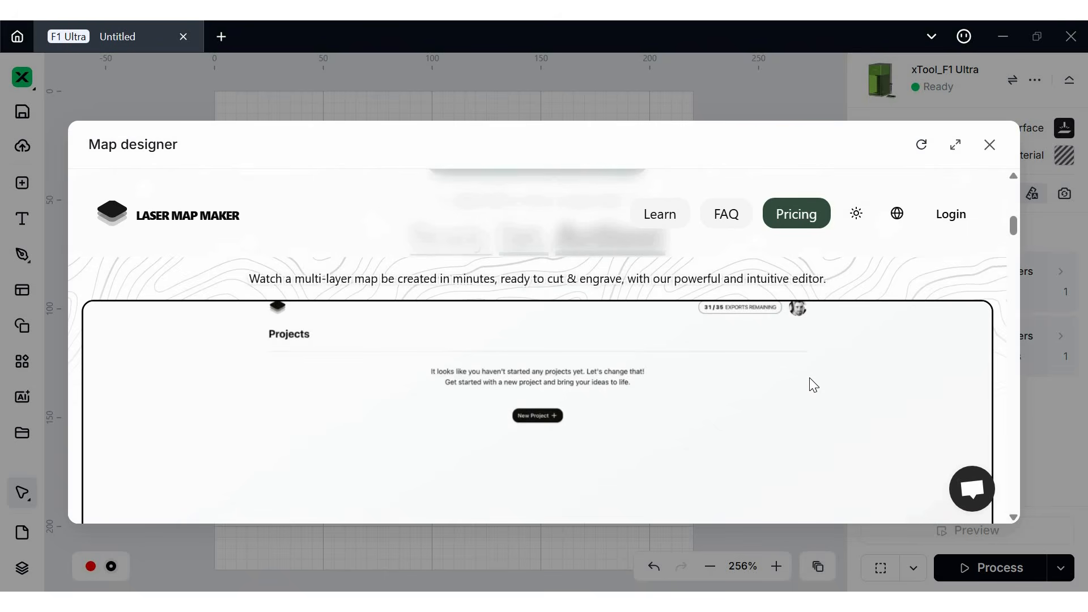
scroll(814, 385, up, 2)
scroll(809, 368, up, 5)
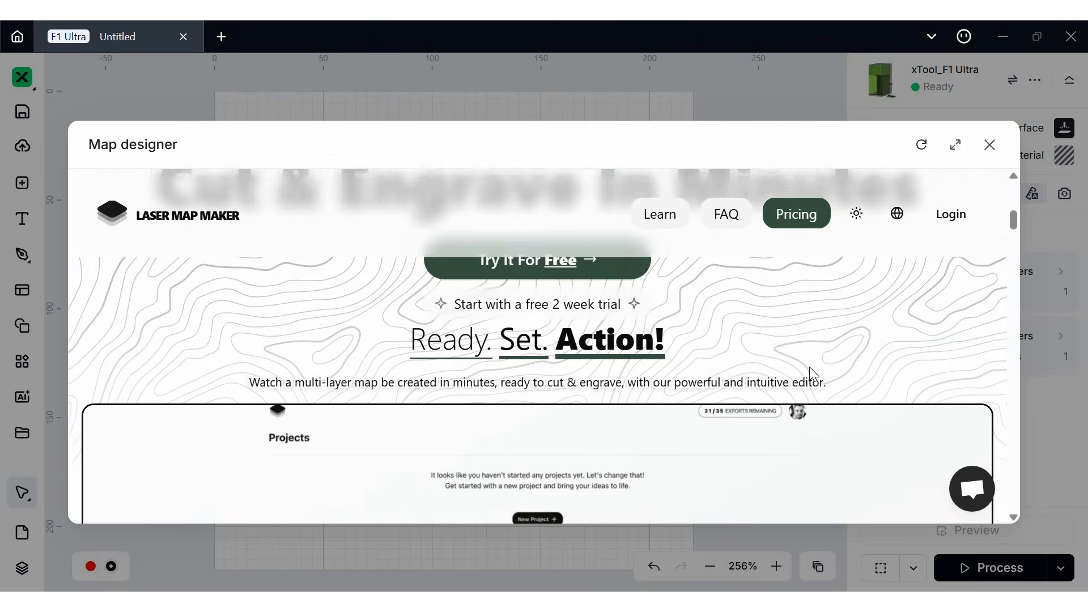
click(990, 145)
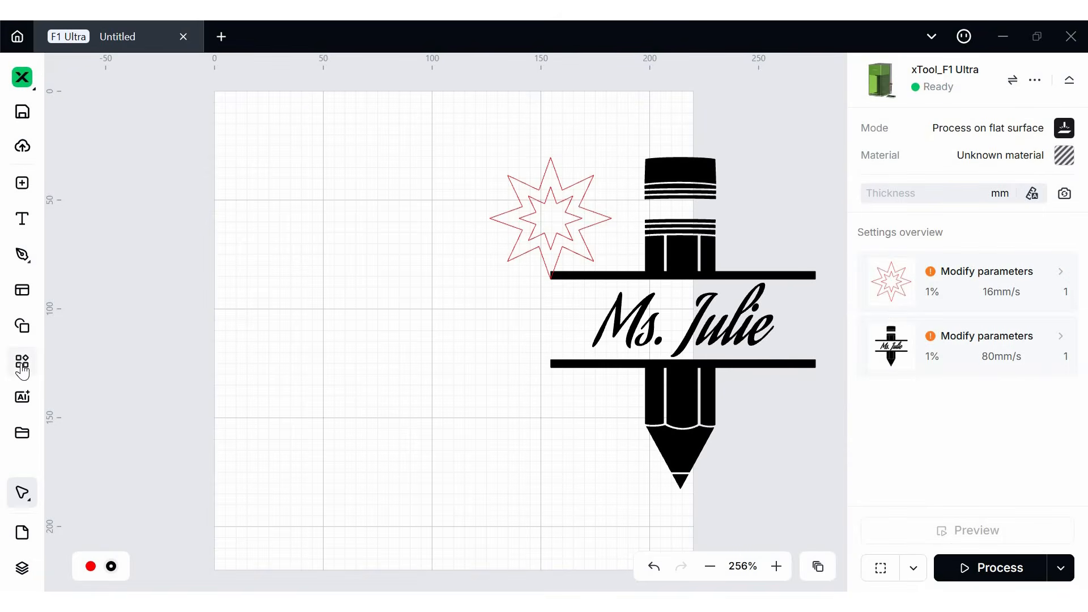
- Compare earring templates, import the Coral Earrings outline with 0.8 mm hanging holes, and remove it from the canvas
click(23, 368)
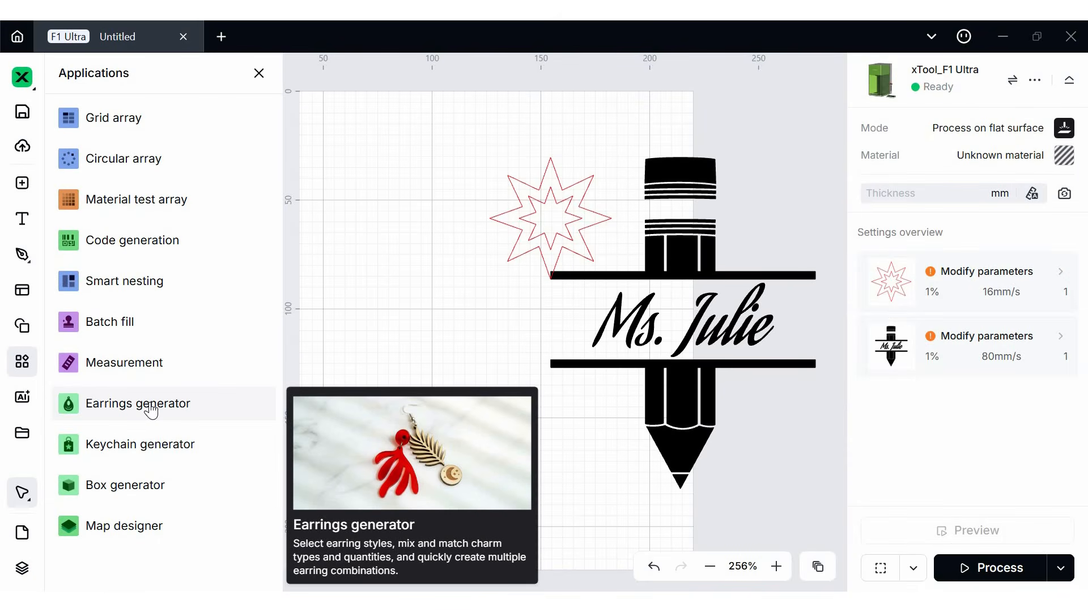
click(153, 407)
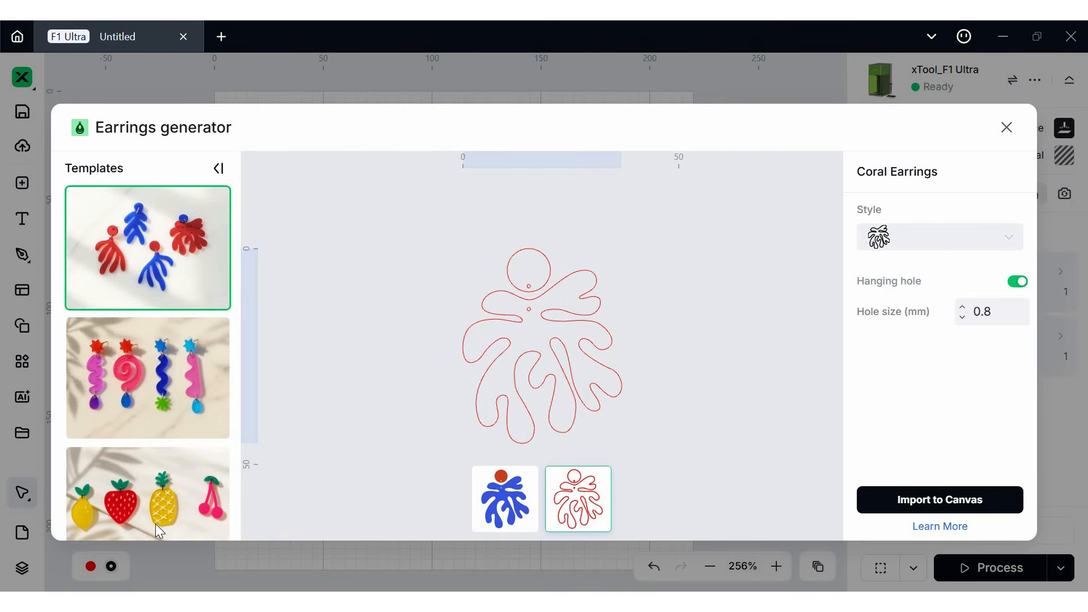
click(161, 497)
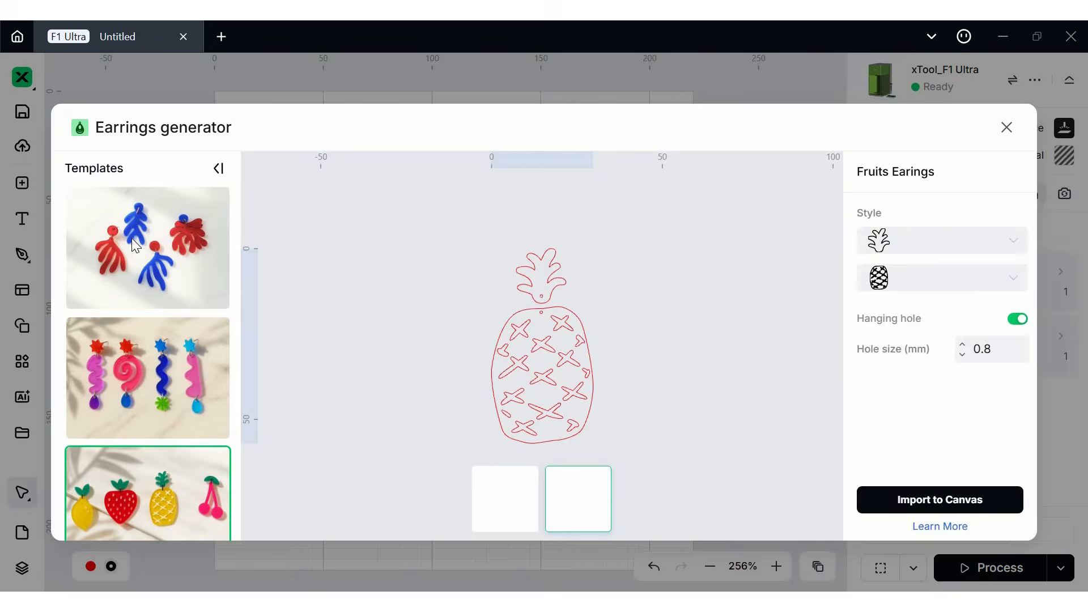
click(132, 238)
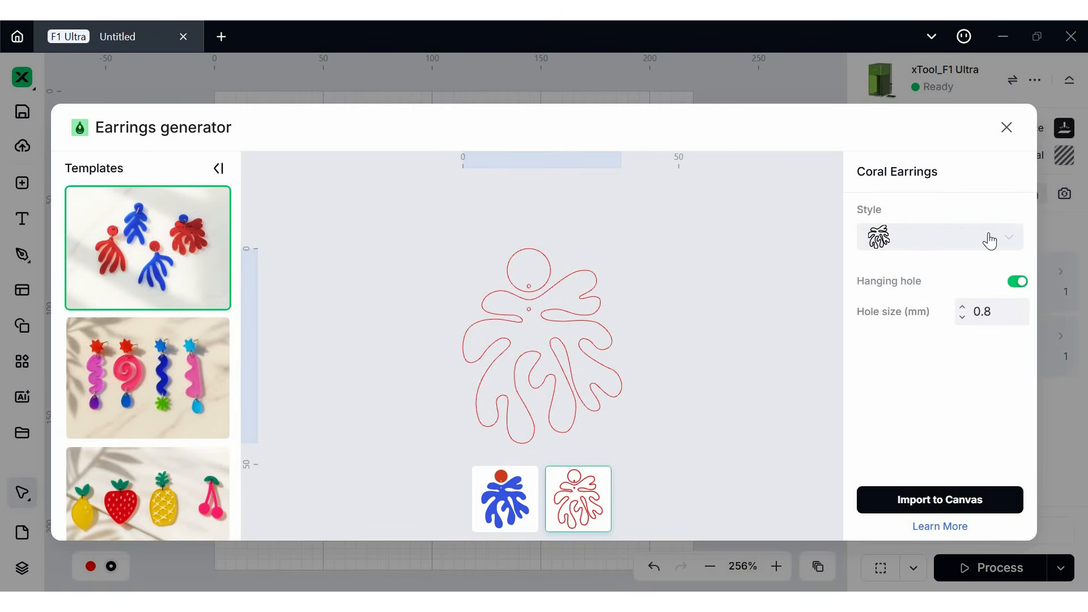
click(1008, 239)
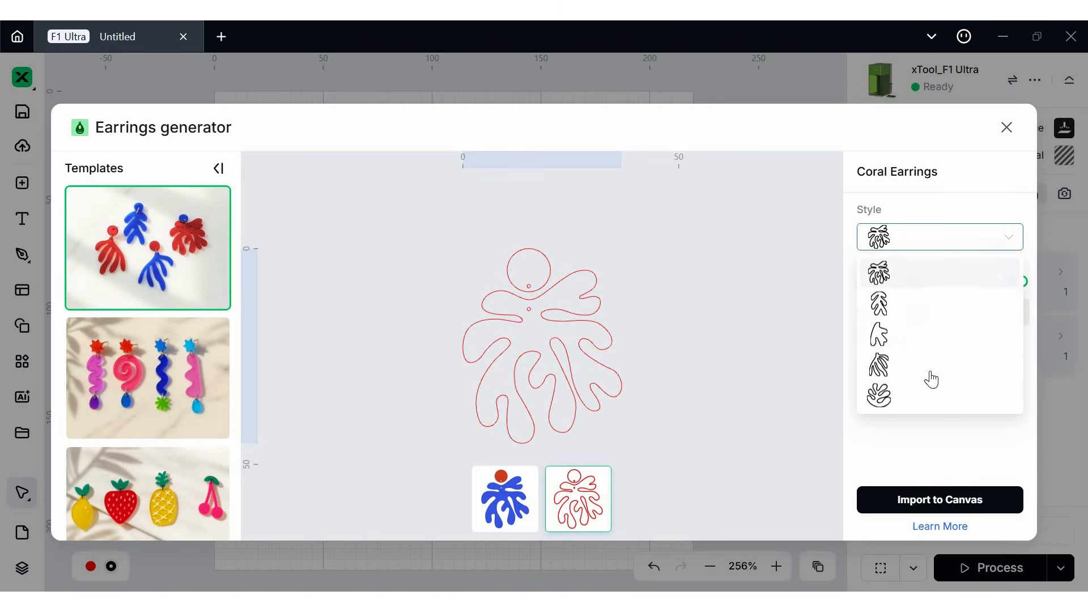
click(915, 274)
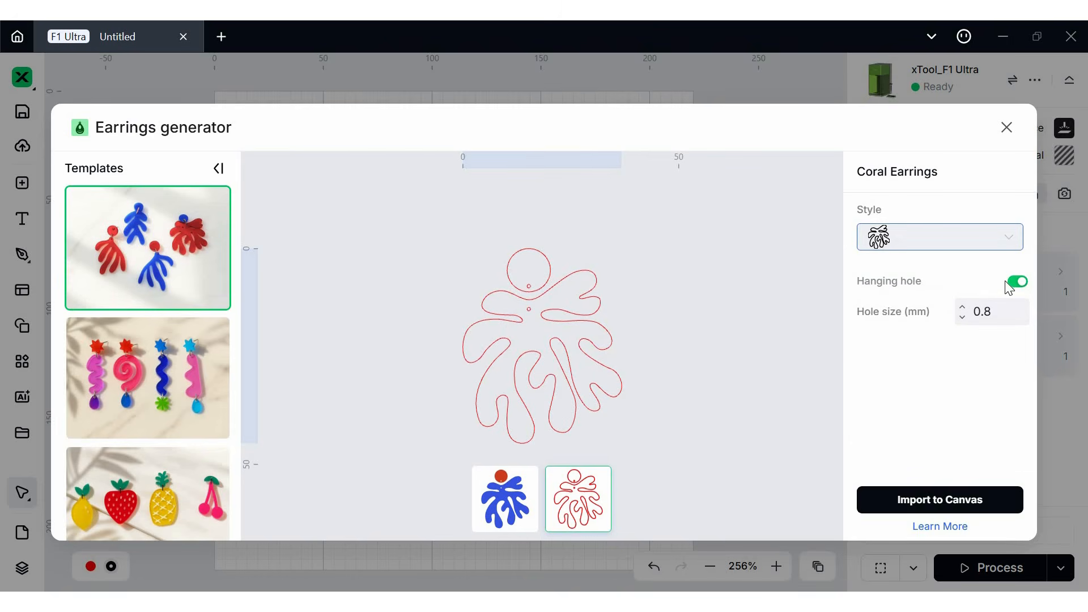
click(965, 503)
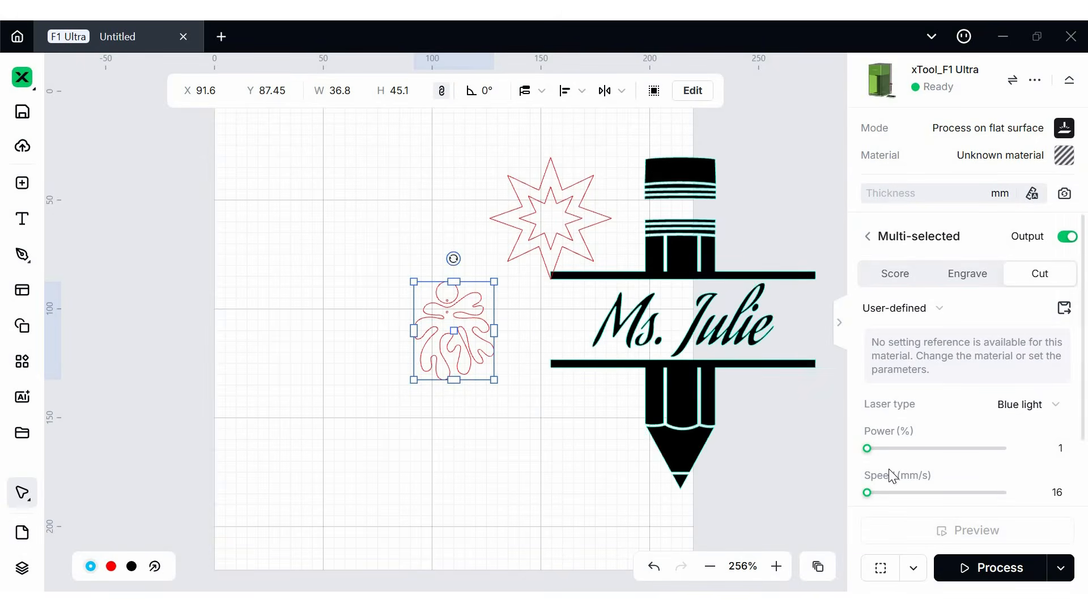
click(26, 367)
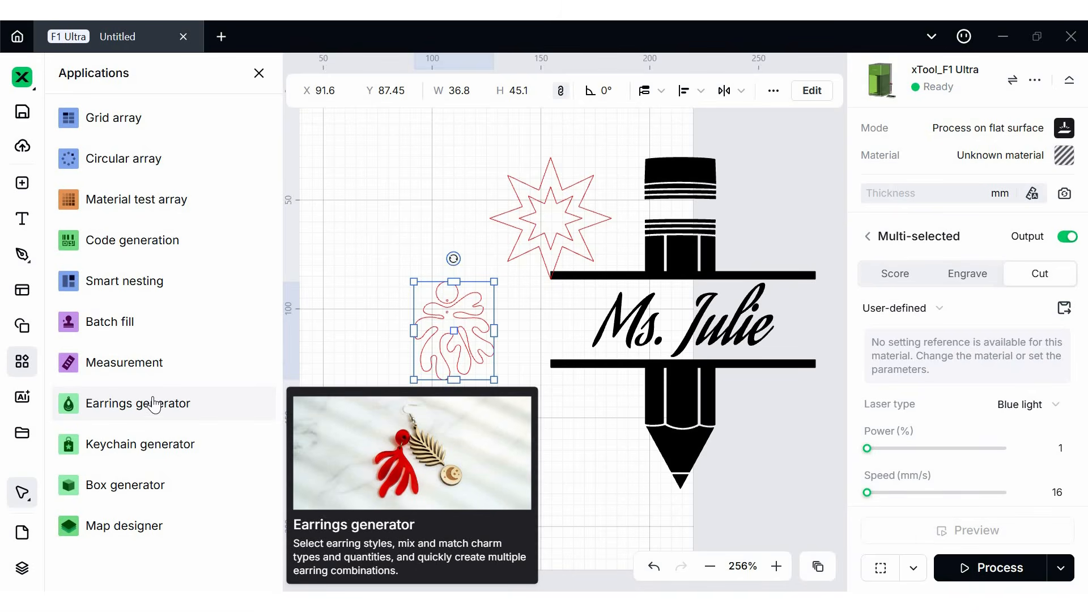
click(21, 365)
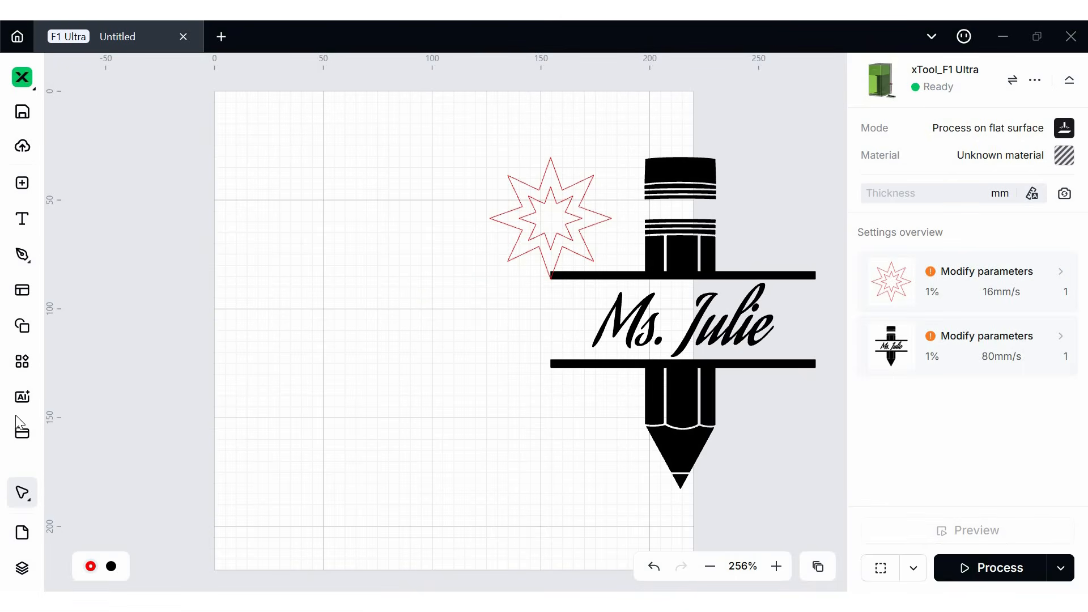
- Pan the canvas with the Hand tool and return to the Select tool
click(32, 499)
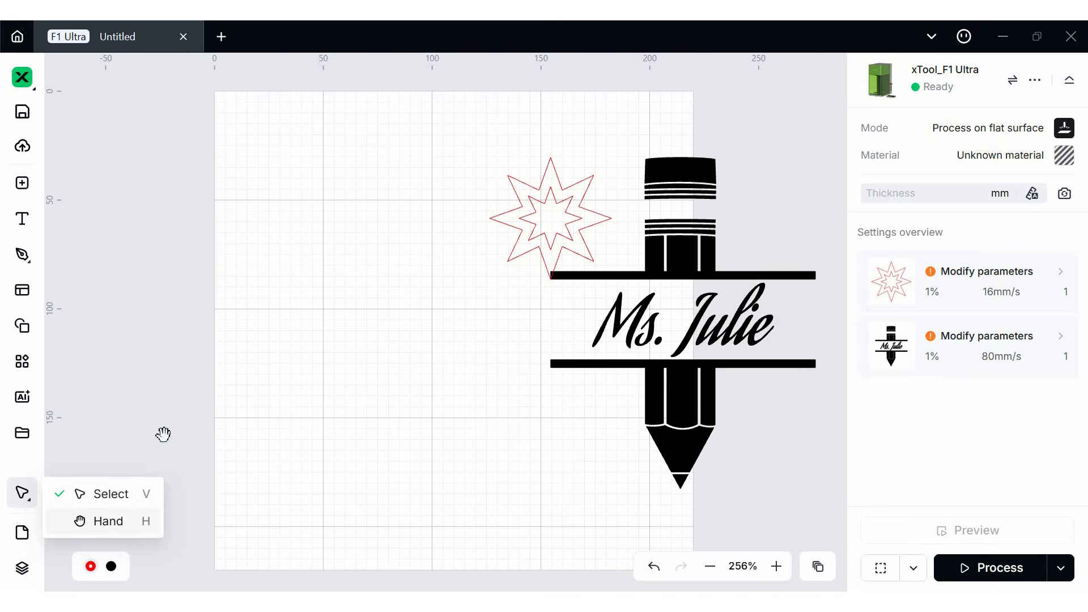
click(116, 518)
drag(190, 237, 299, 314)
drag(267, 525, 215, 432)
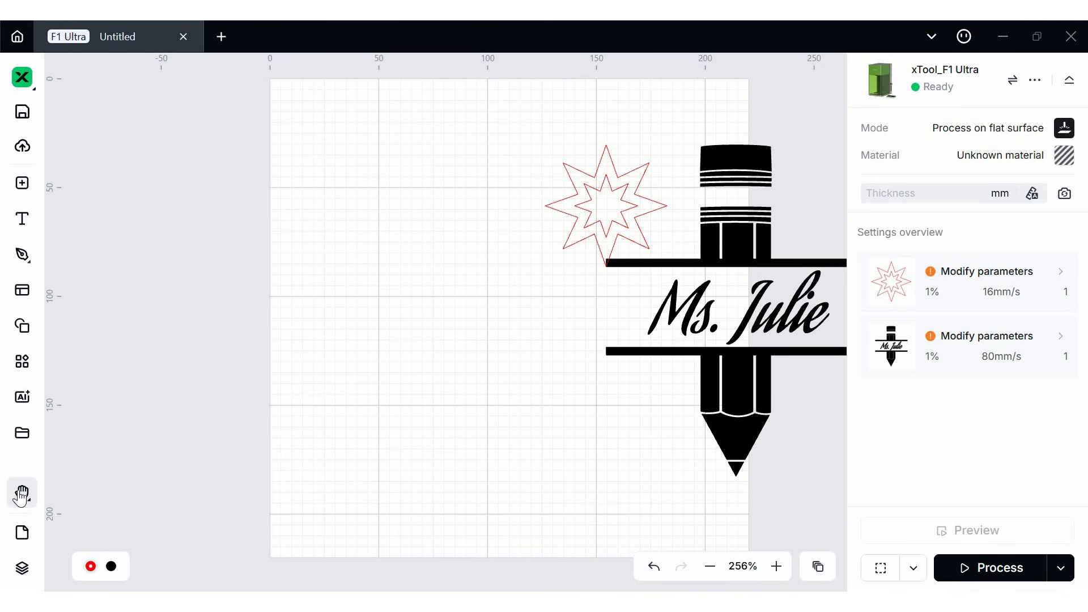
click(21, 496)
click(99, 494)
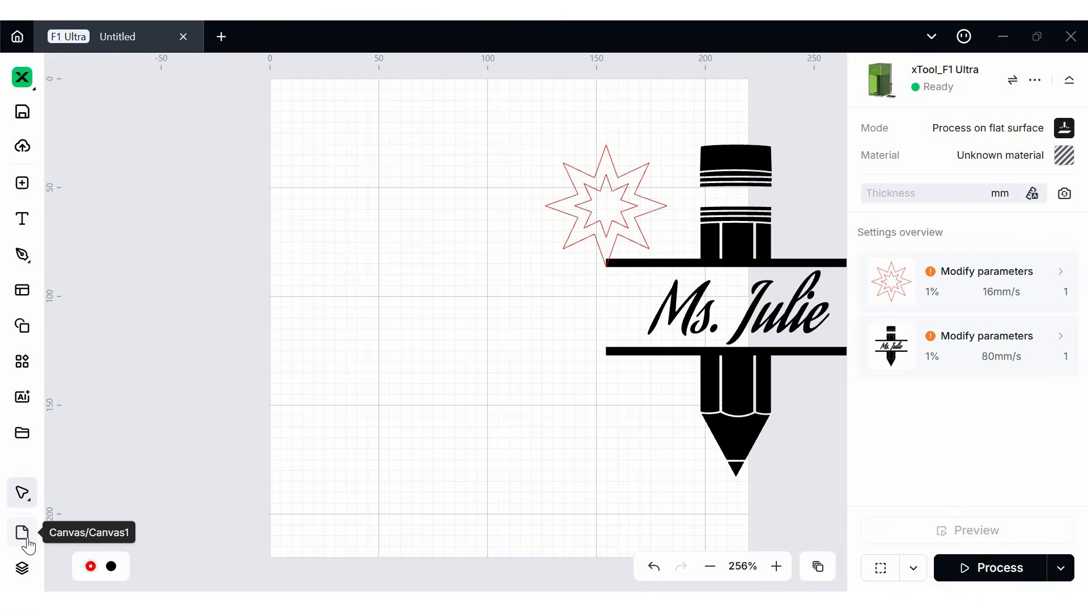
- Add a second blank canvas to the project
click(26, 542)
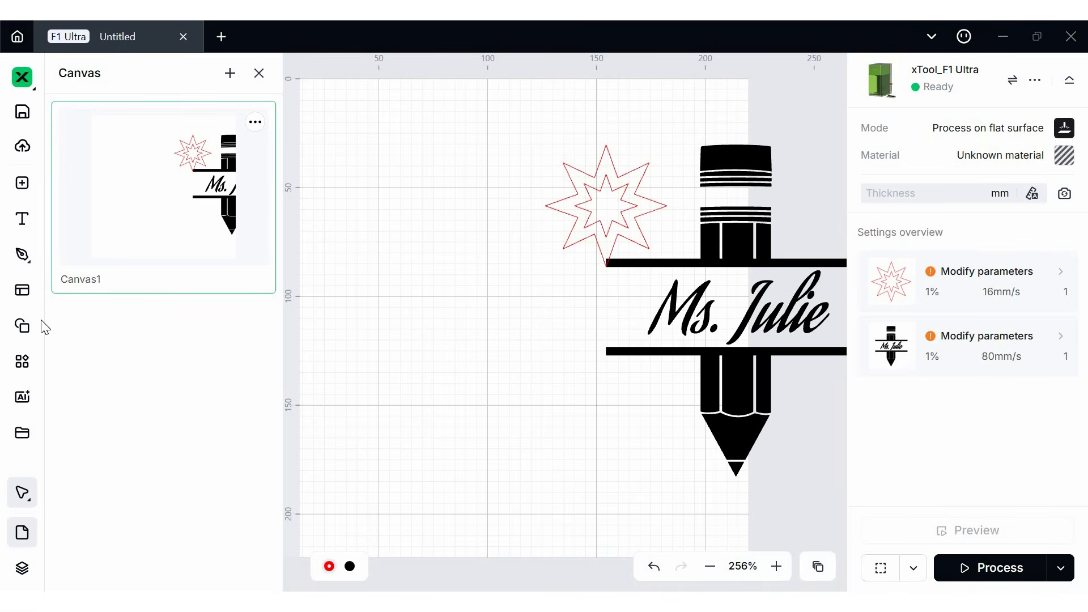
click(230, 73)
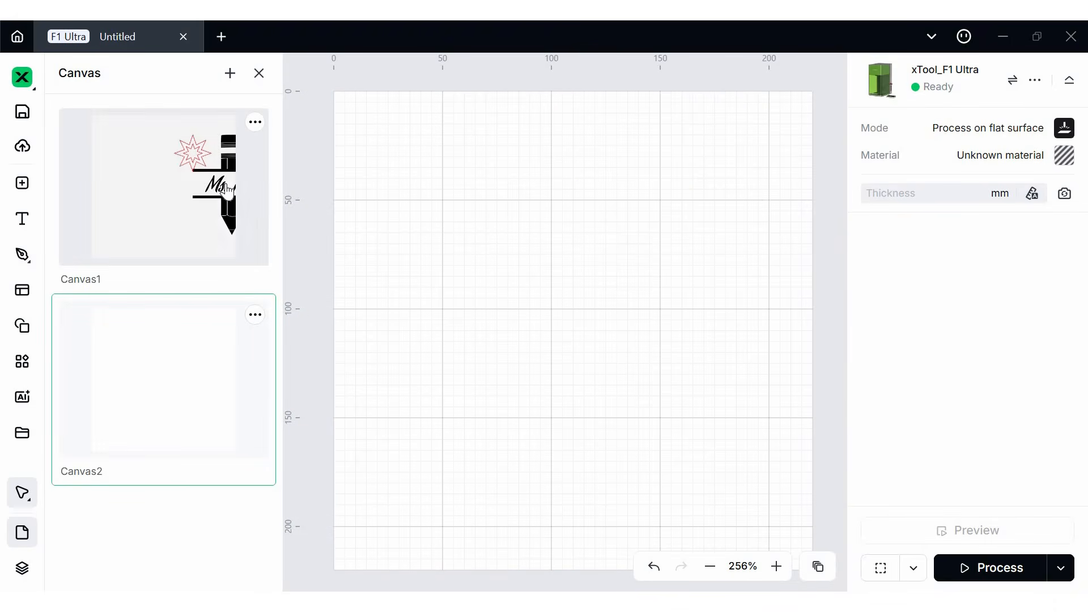
- Return to Canvas1 and move the pencil name design to about X -23.92, Y 44.71
click(249, 247)
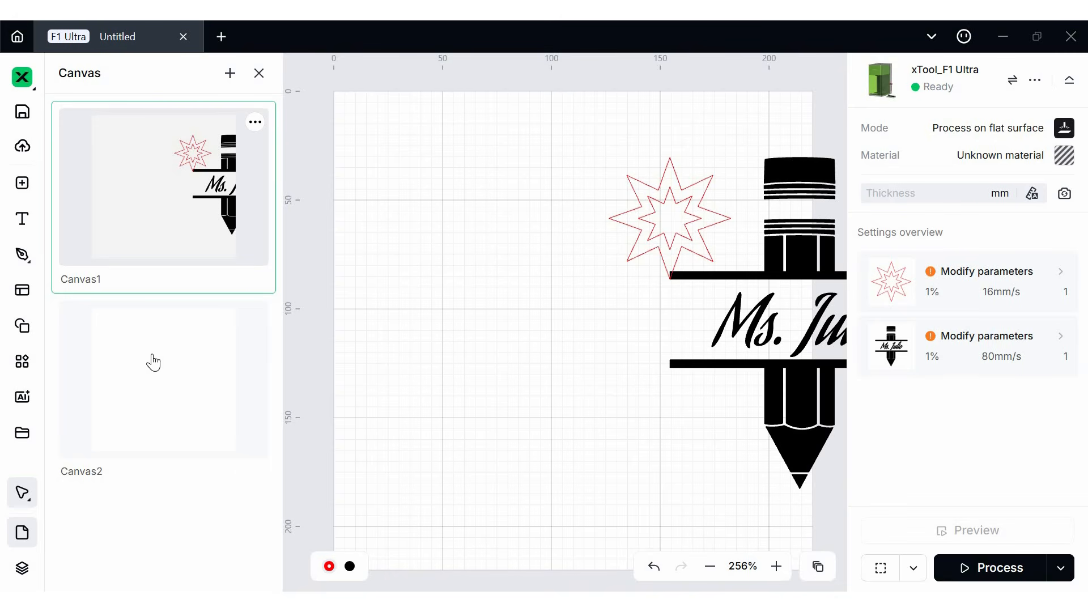
click(259, 73)
mouse_move(794, 340)
mouse_down()
mouse_move(426, 379)
mouse_move(418, 368)
mouse_up()
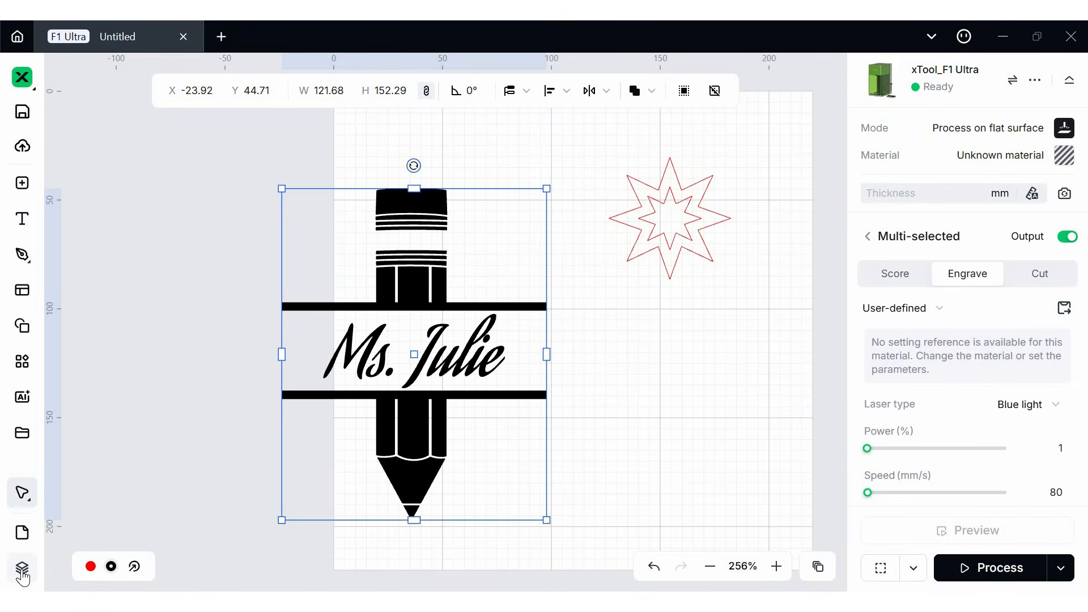
- Select the Red and Black layer objects in turn, and hide and show the Black layer
click(22, 570)
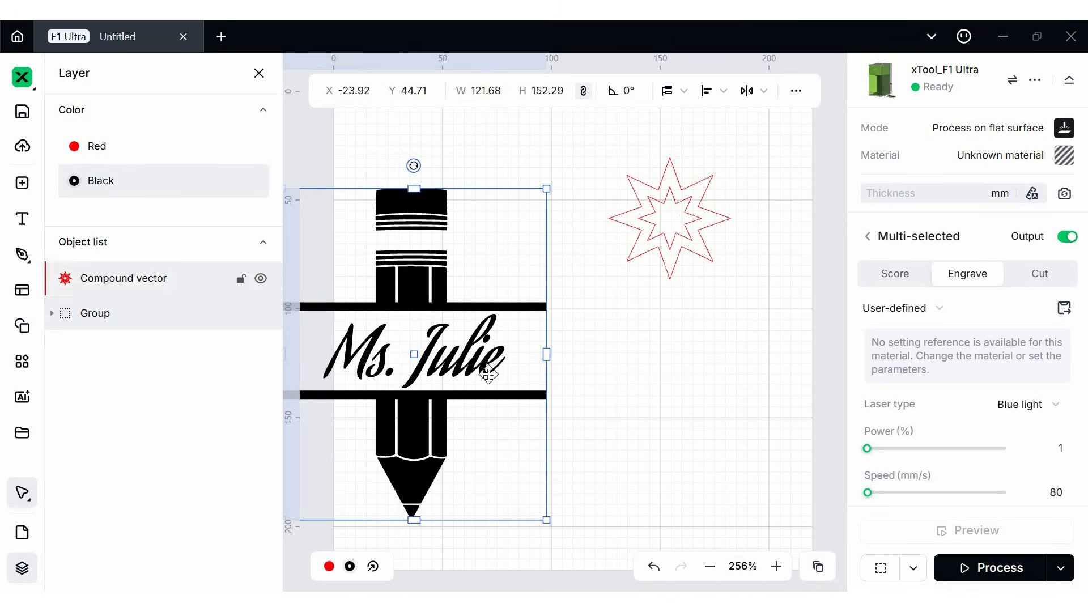
click(93, 154)
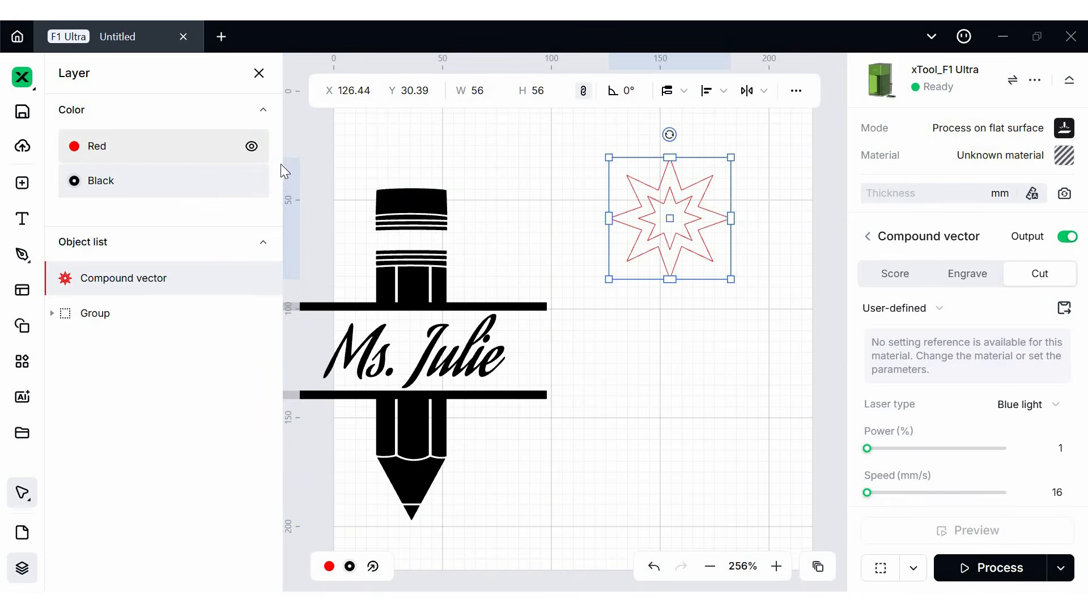
click(253, 192)
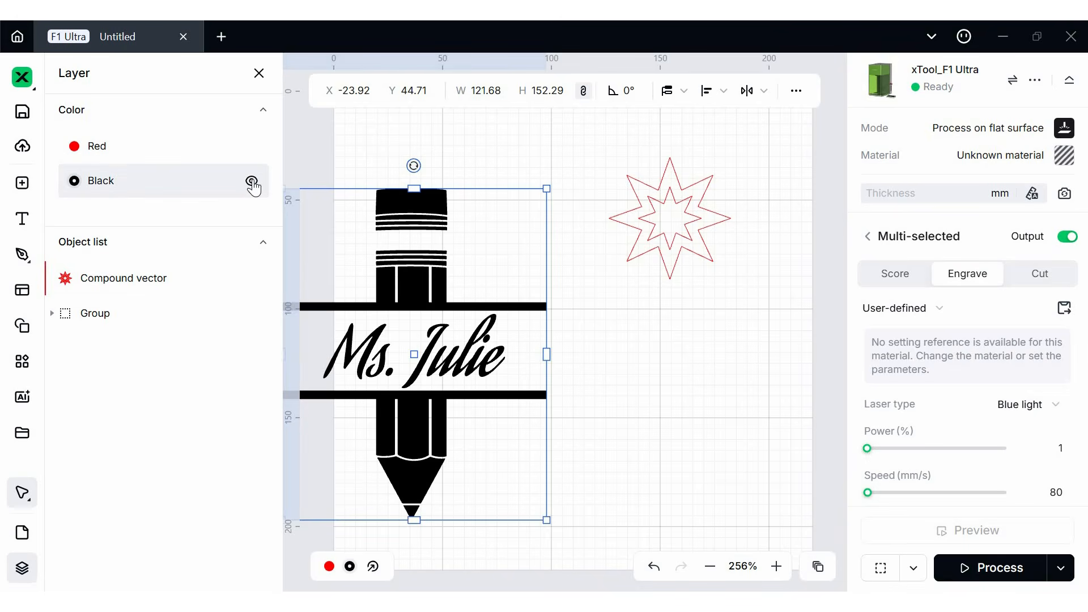
click(251, 182)
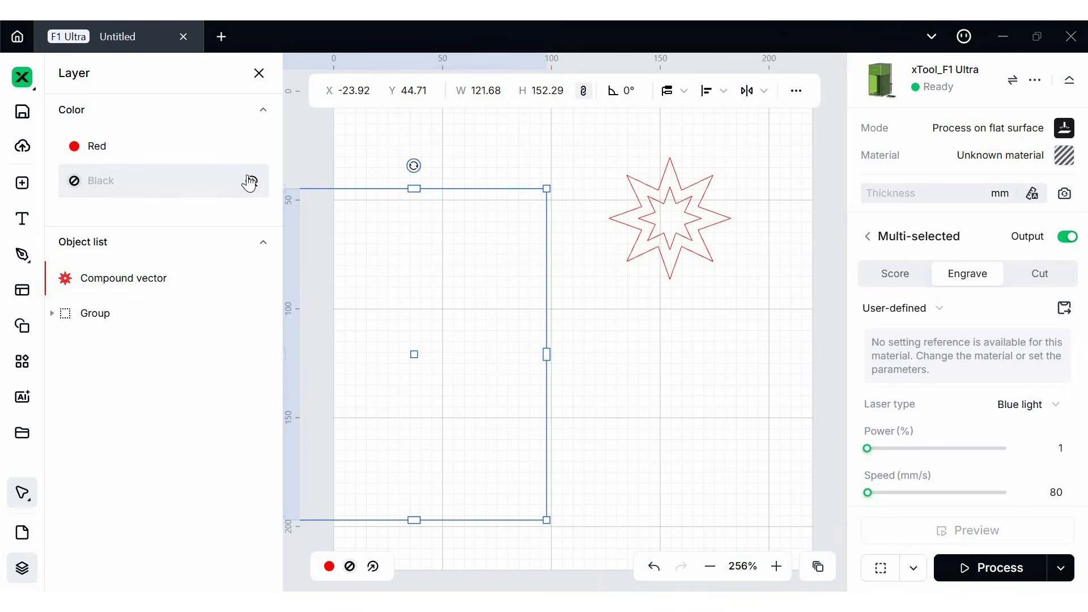
click(250, 182)
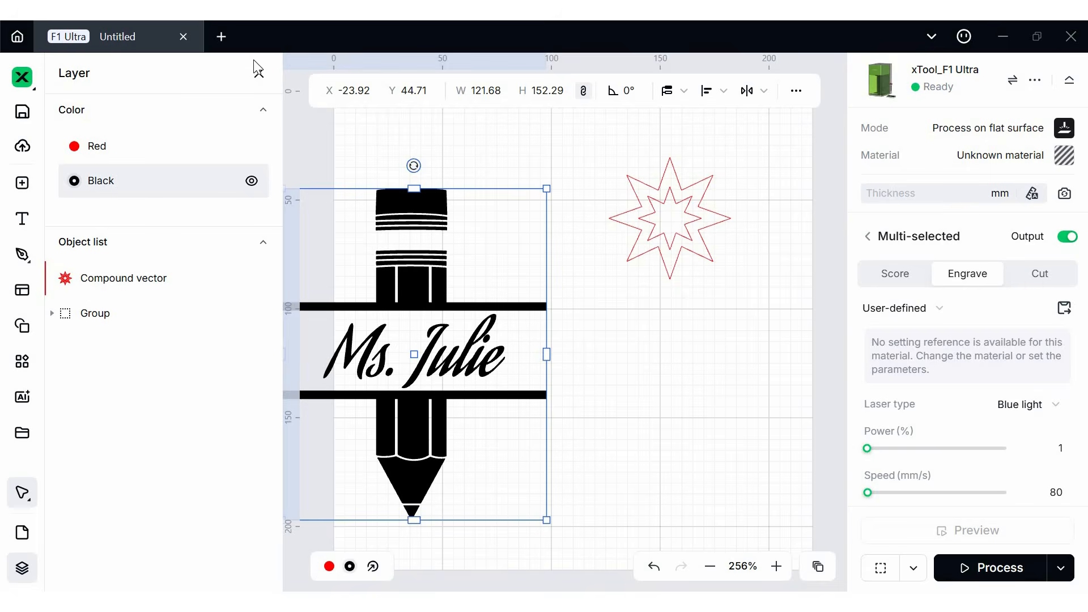
click(22, 568)
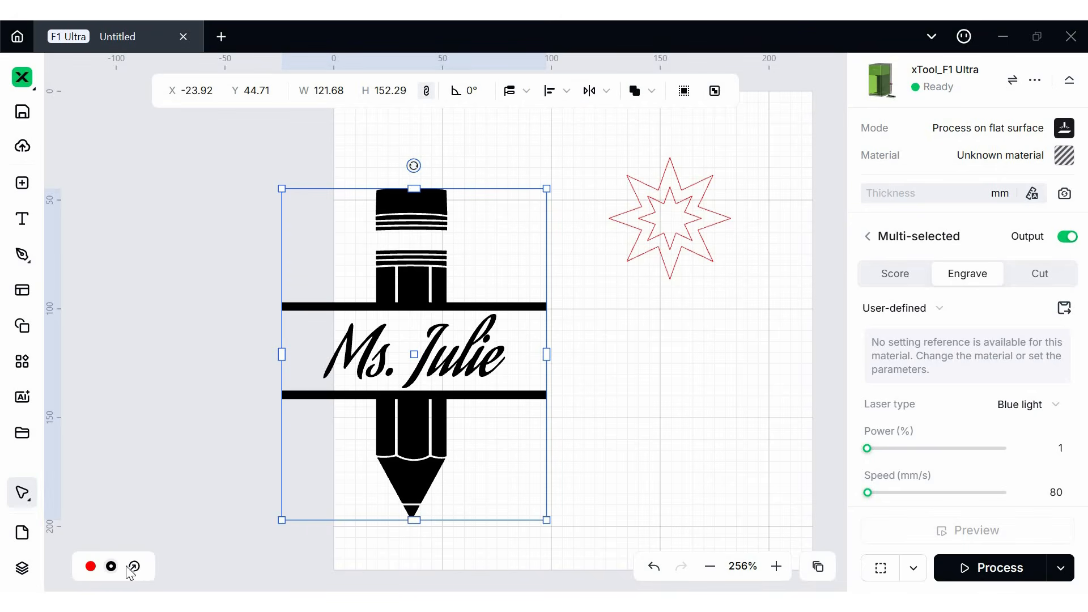
- View the pencil design's layer color choices, and switch the canvas to dark and back to light
click(138, 572)
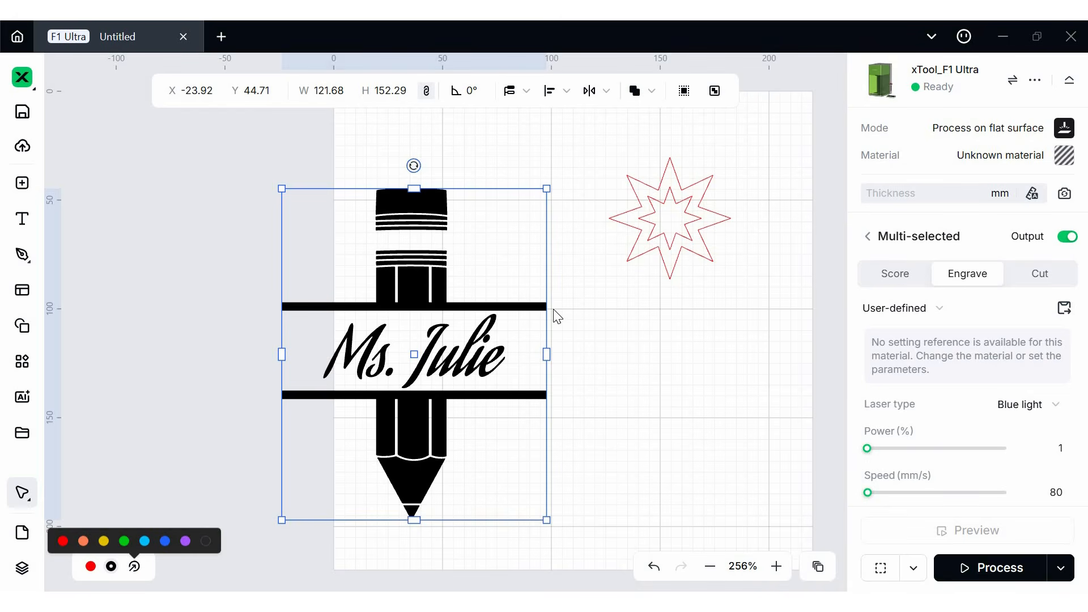
click(623, 364)
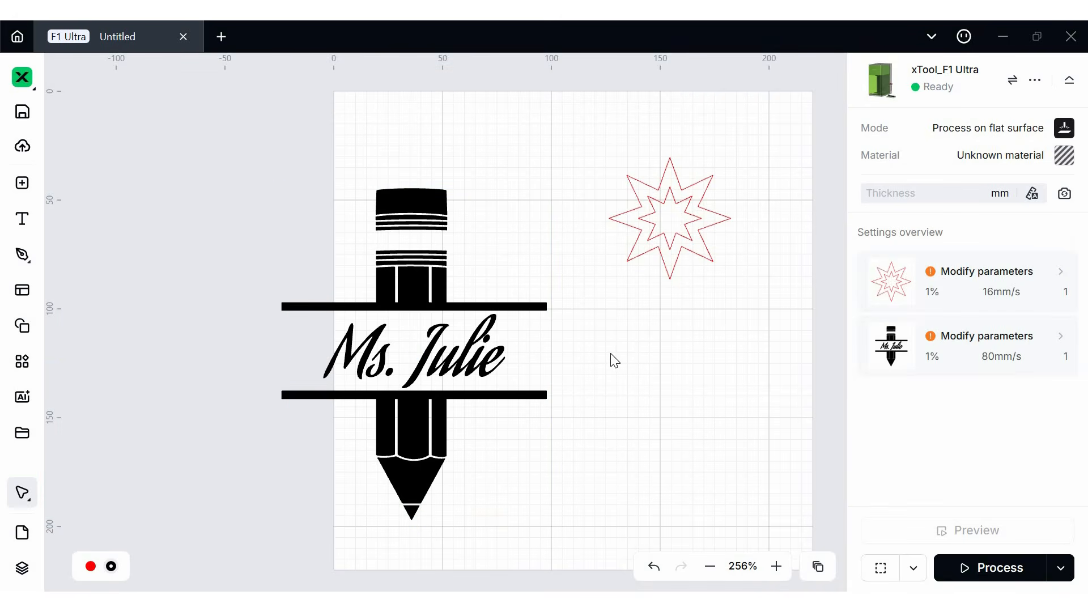
right_click(615, 361)
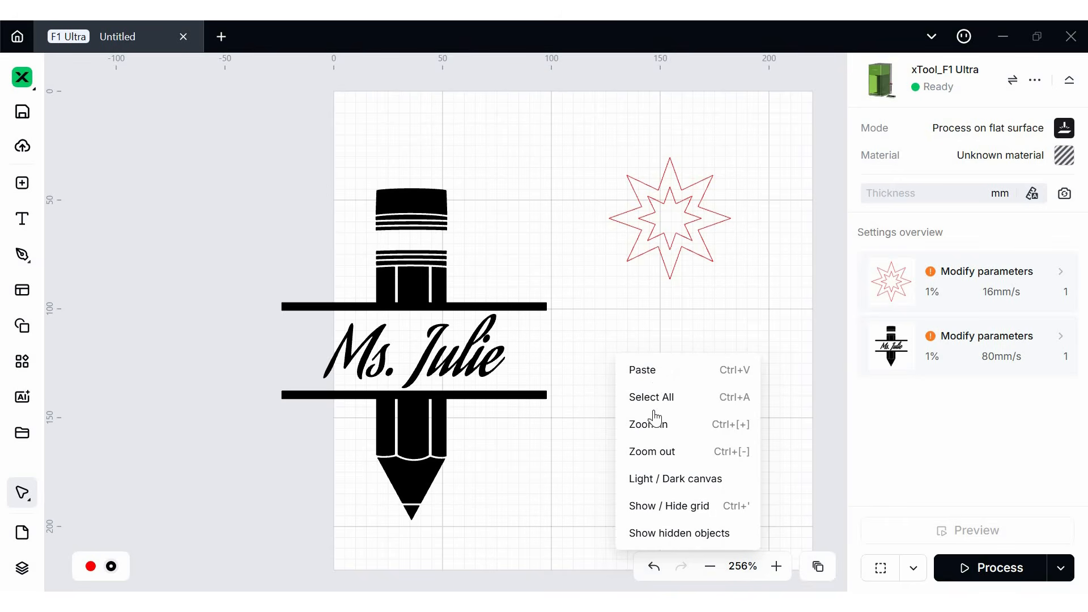
click(691, 478)
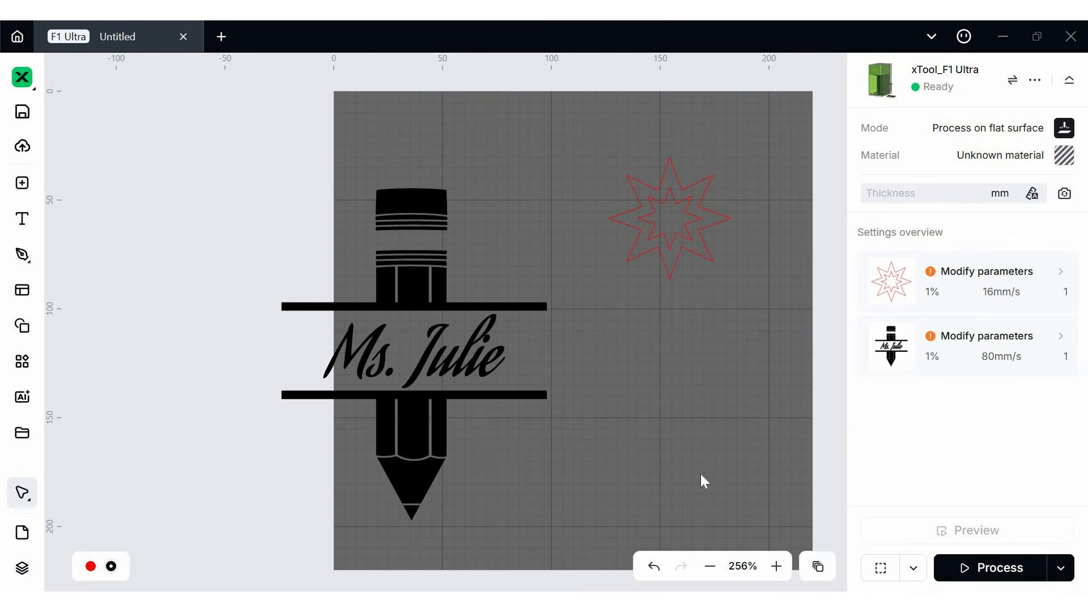
right_click(705, 479)
click(756, 425)
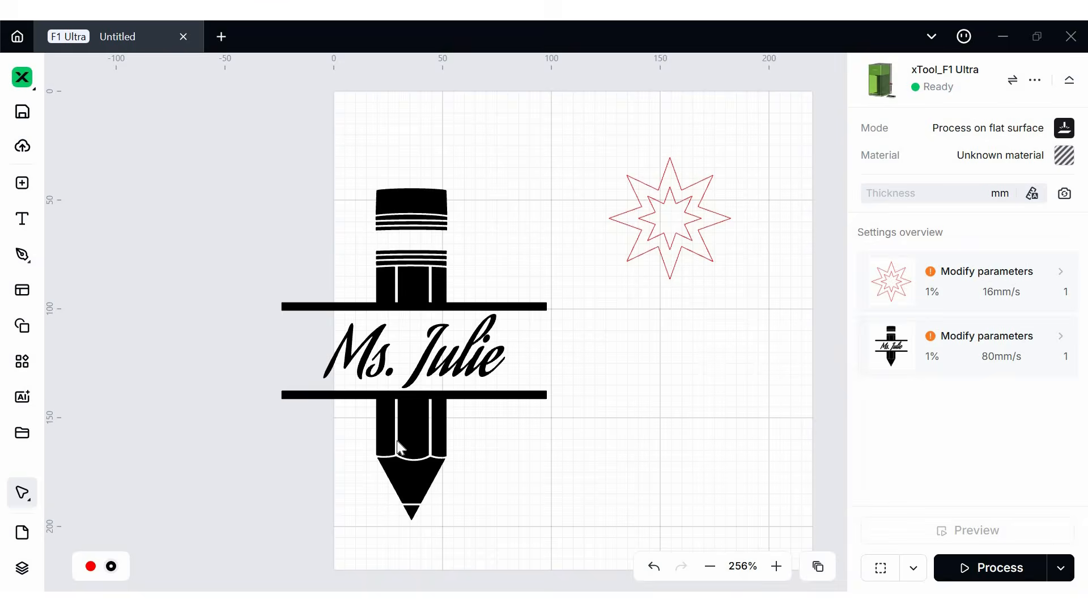
- Shrink the pencil name design to about 72.86 × 91.19 mm and place it below the star at about X 147.14, Y 94.35
drag(554, 367, 588, 364)
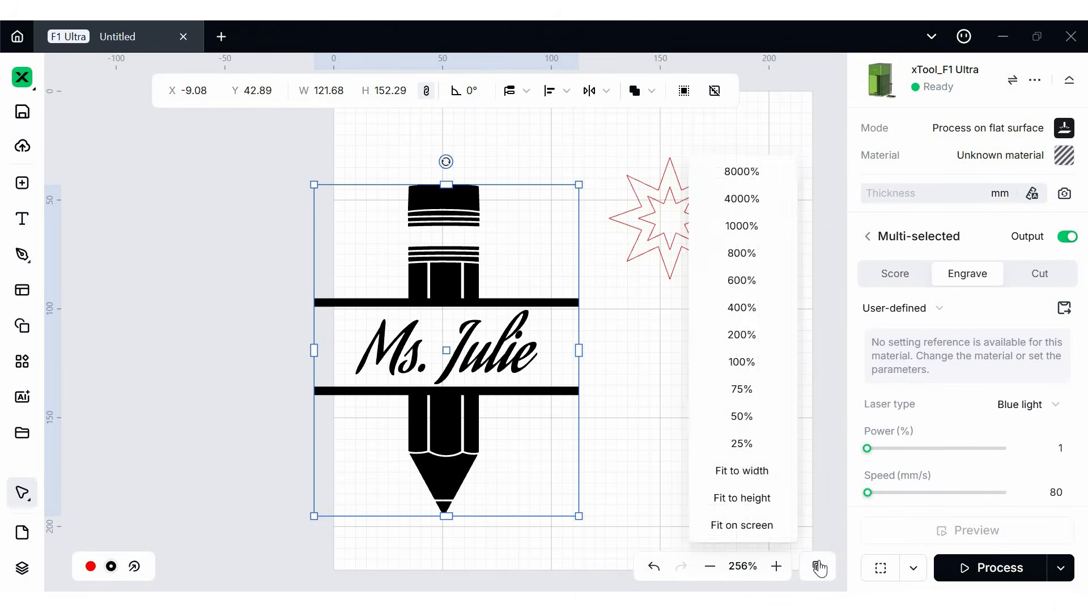
click(820, 568)
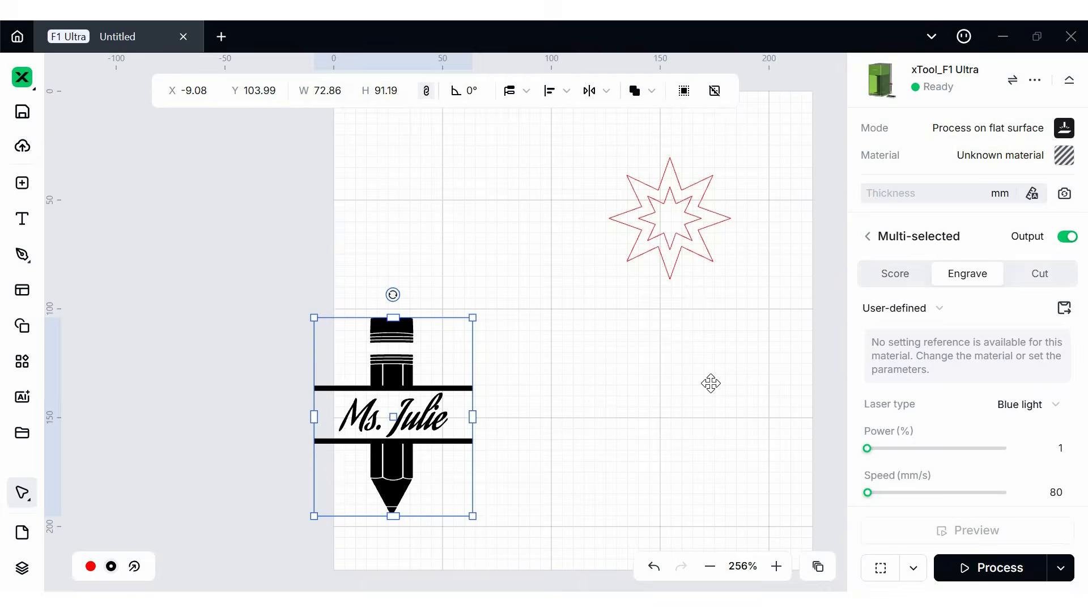
mouse_move(402, 402)
mouse_down()
mouse_move(731, 382)
mouse_move(747, 415)
mouse_up()
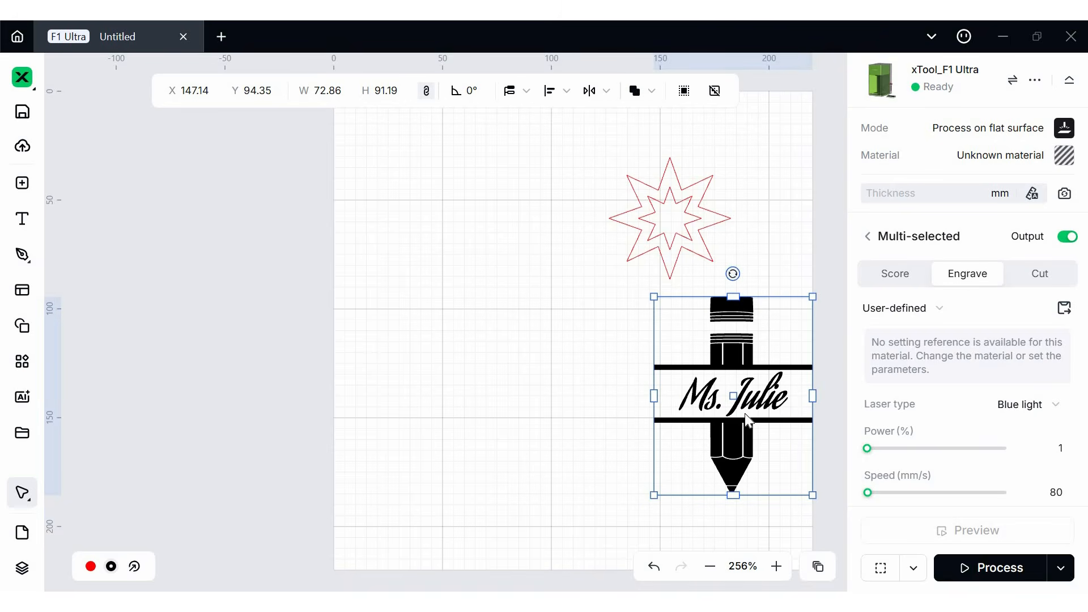
click(606, 397)
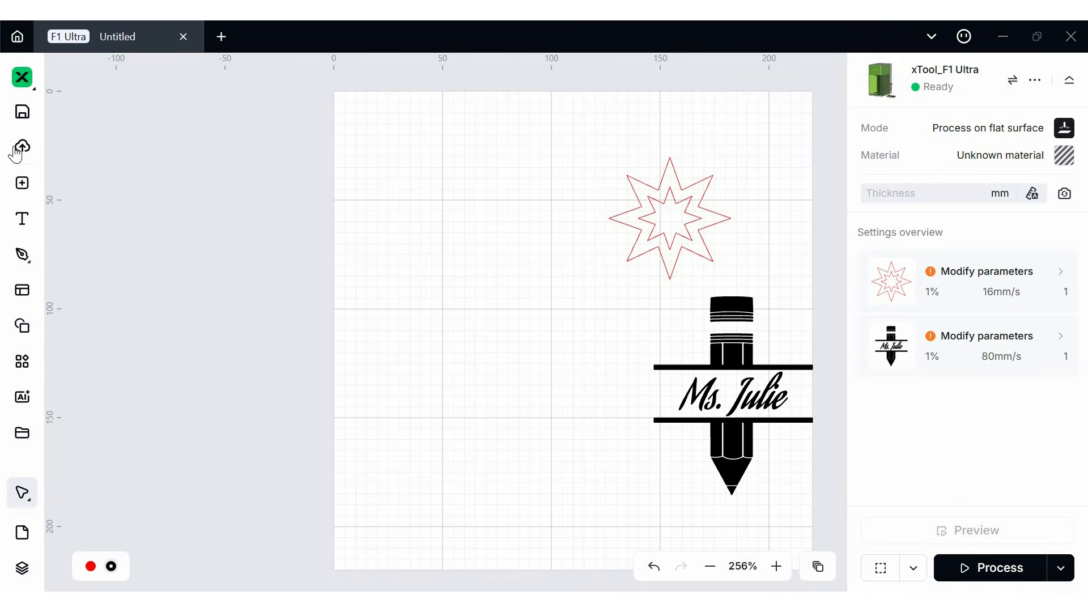
- Import the black-and-white cat photo from the Pictures folder, scale it to about 146.5 × 141.6 mm and place it at about X -60.47, Y 53.94
click(32, 187)
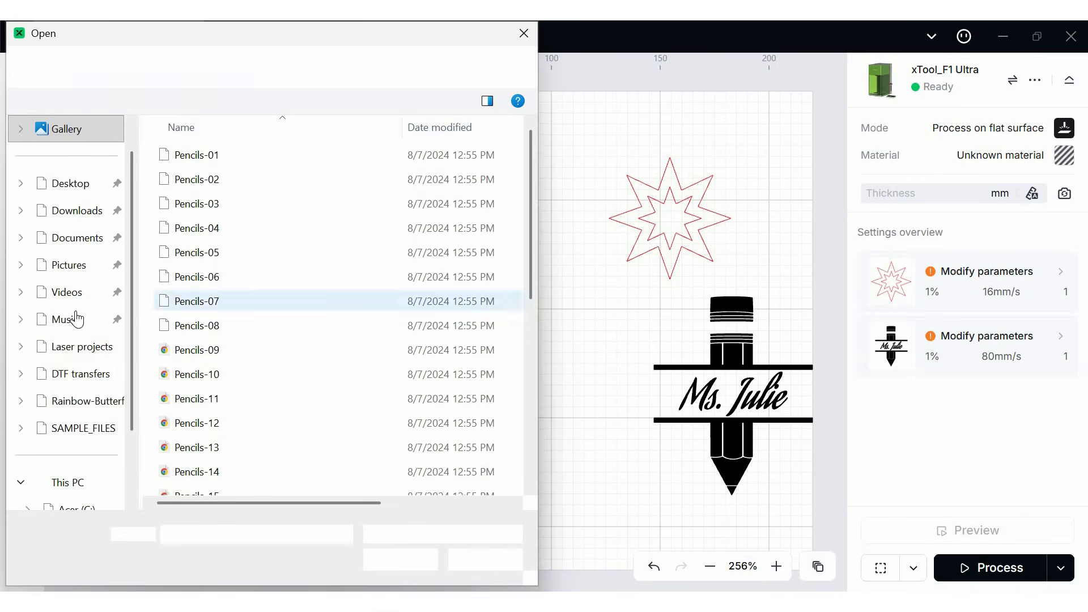
click(79, 265)
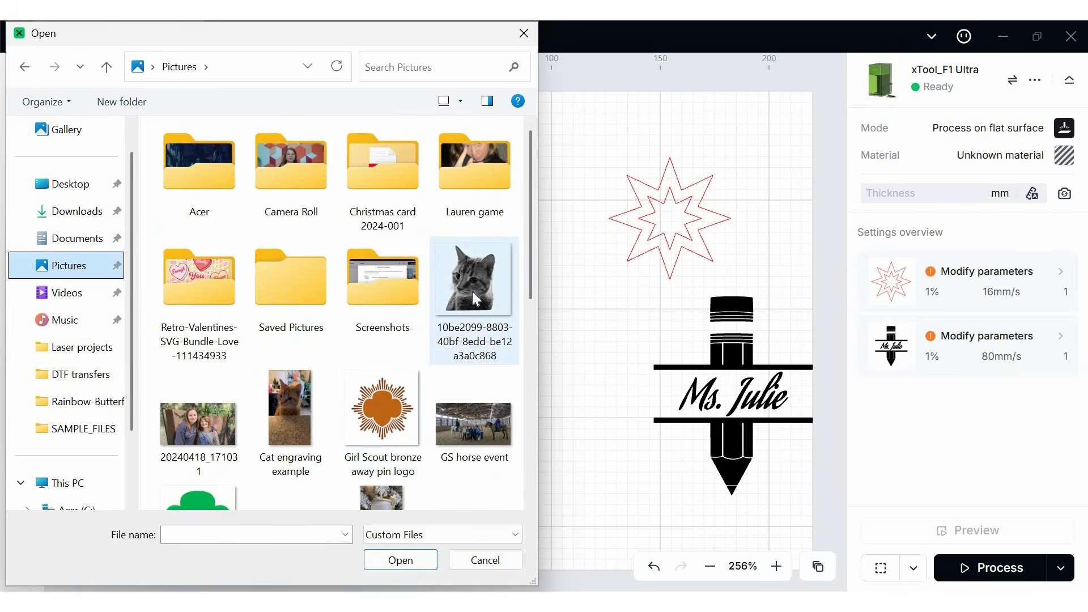
double_click(472, 294)
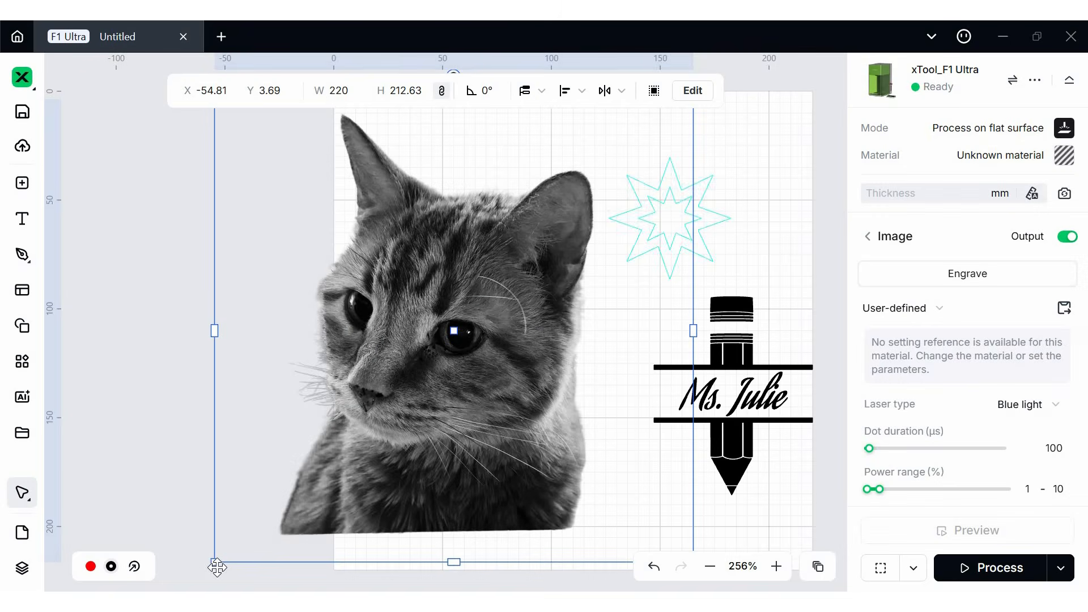
drag(214, 564, 374, 407)
drag(366, 365, 194, 474)
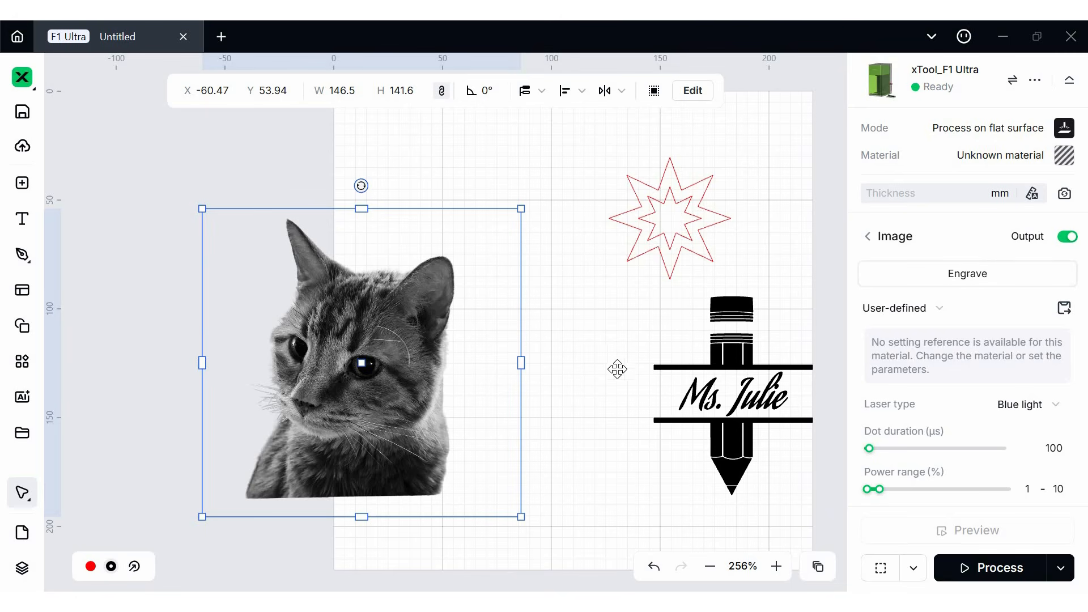
- Compare the pencil design's and cat photo's engraving settings, and examine the photo's AI Cutout and Manual Cutout options without applying them
click(723, 401)
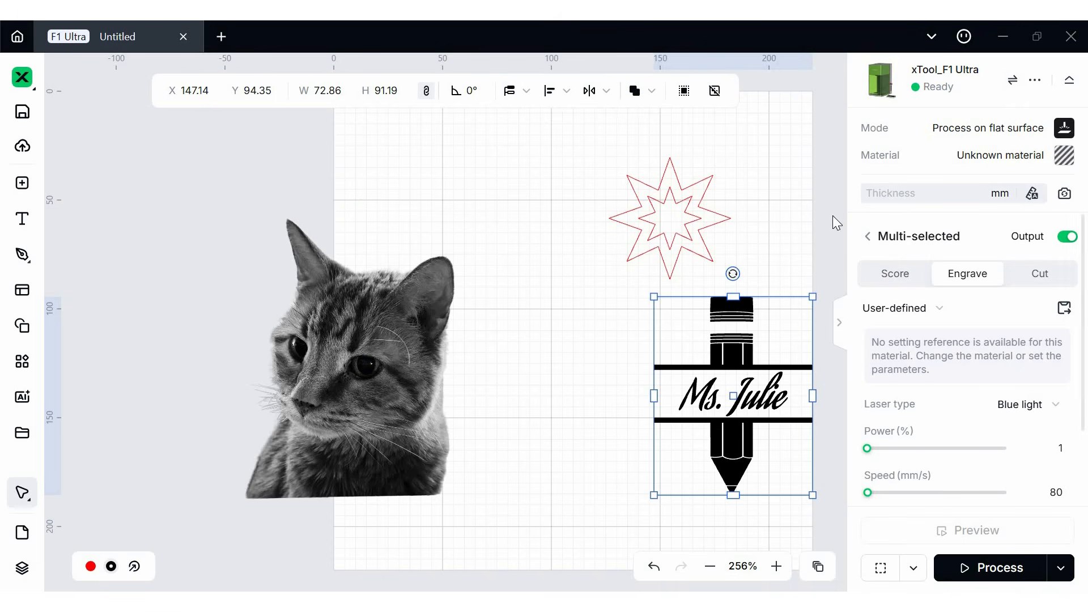
click(381, 398)
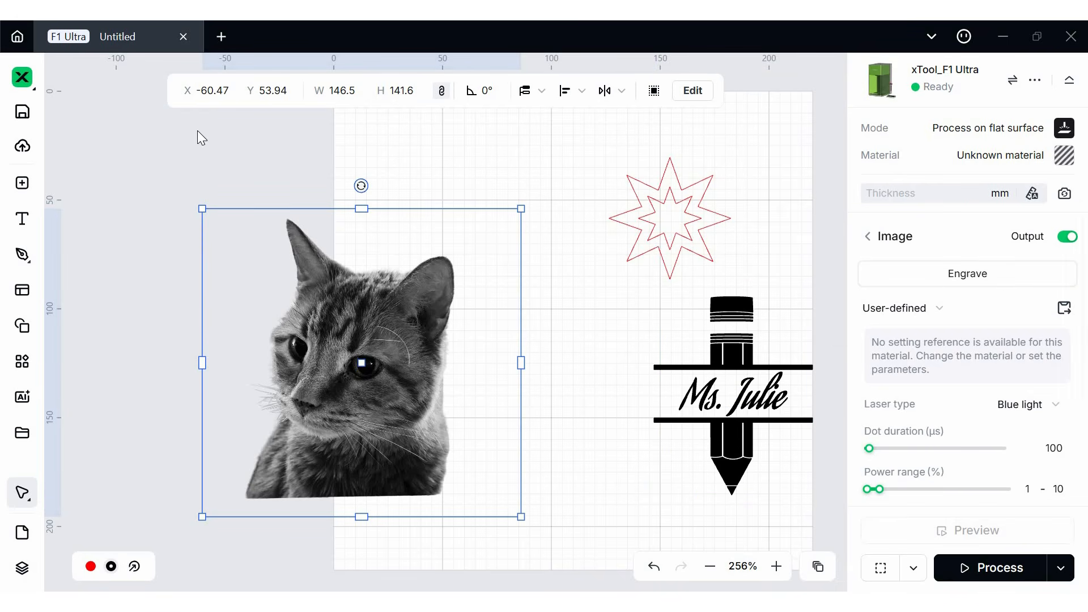
click(693, 91)
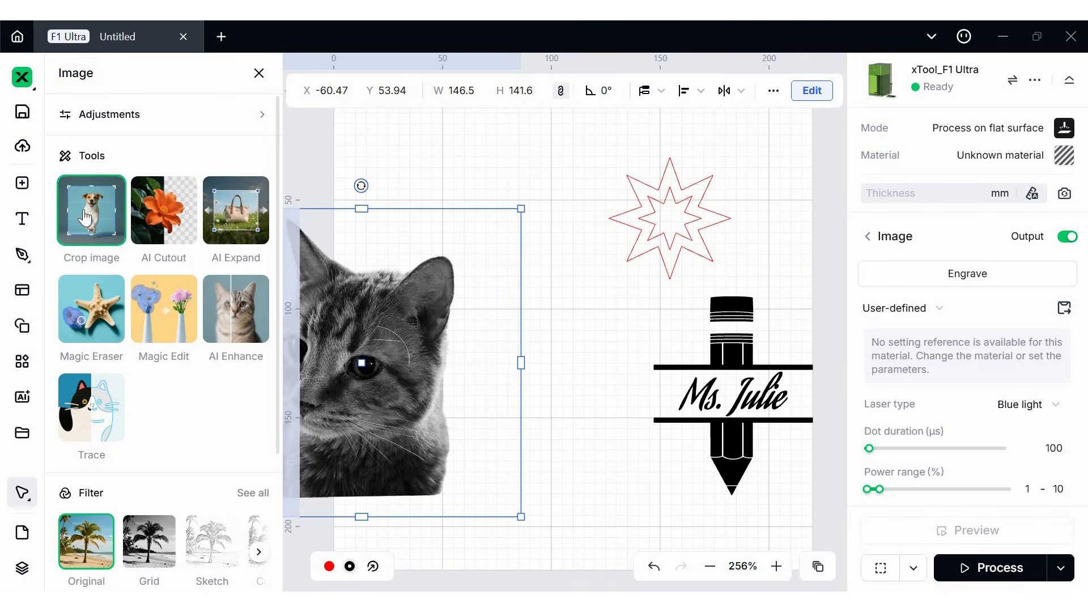
click(172, 225)
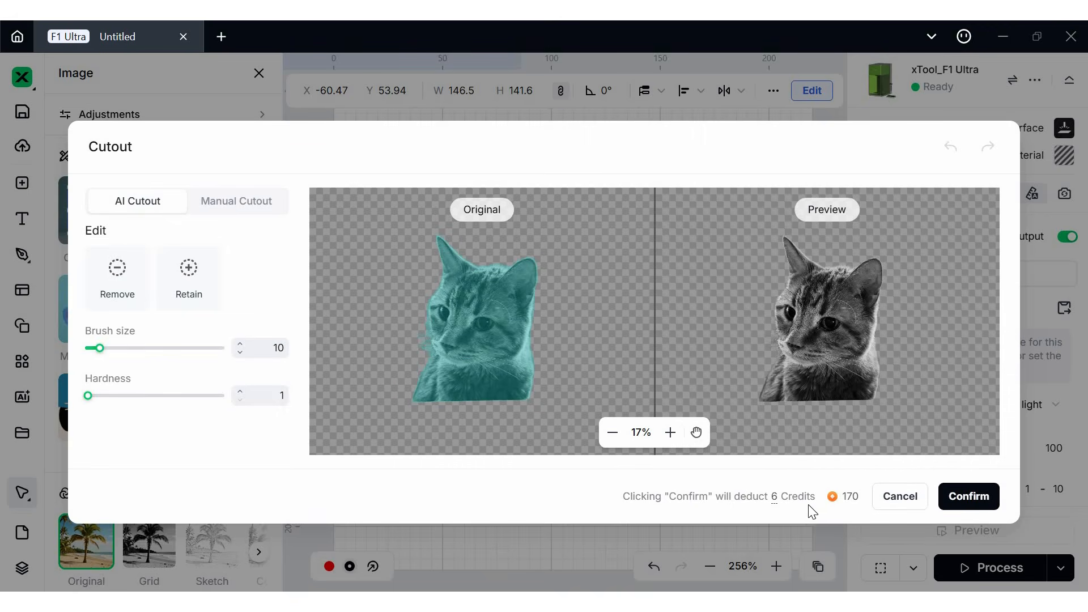
click(253, 221)
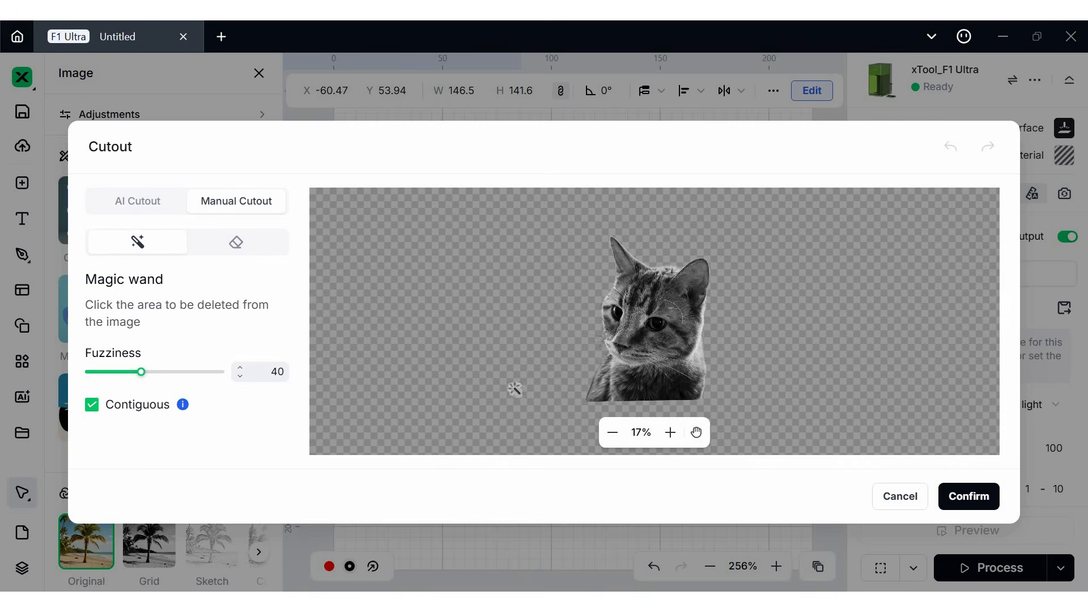
click(913, 497)
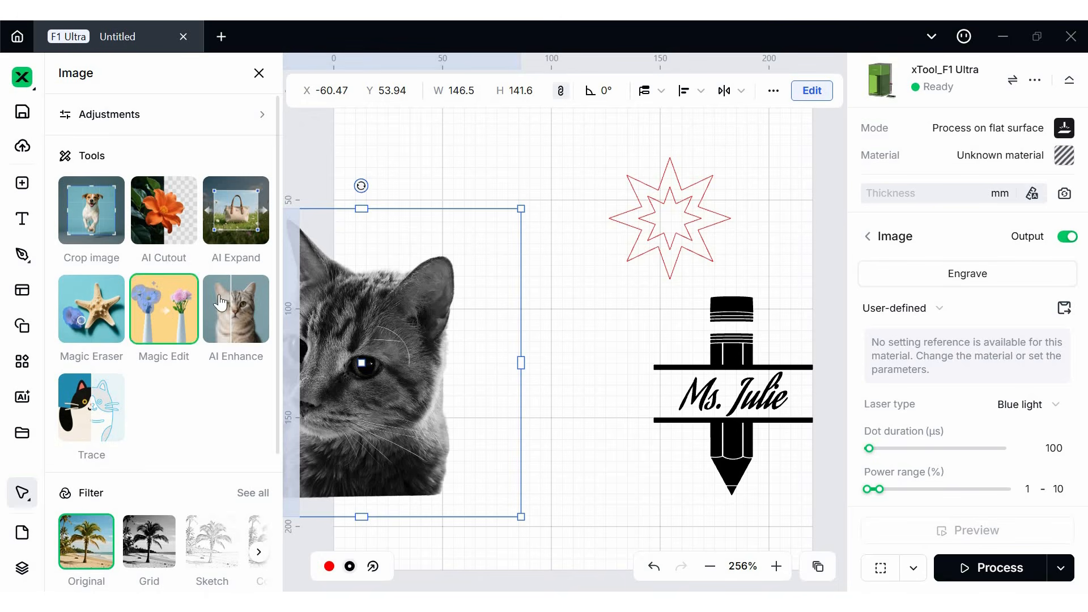
- Examine the Trace settings for the cat photo with Auto-trace, and leave the trace unsaved
scroll(185, 404, down, 2)
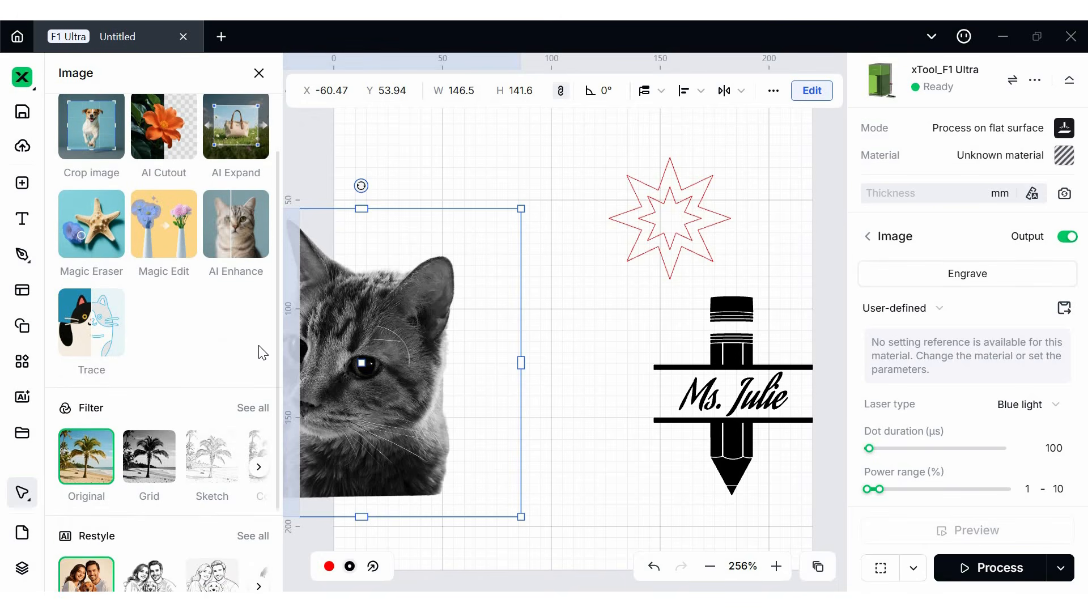
click(71, 336)
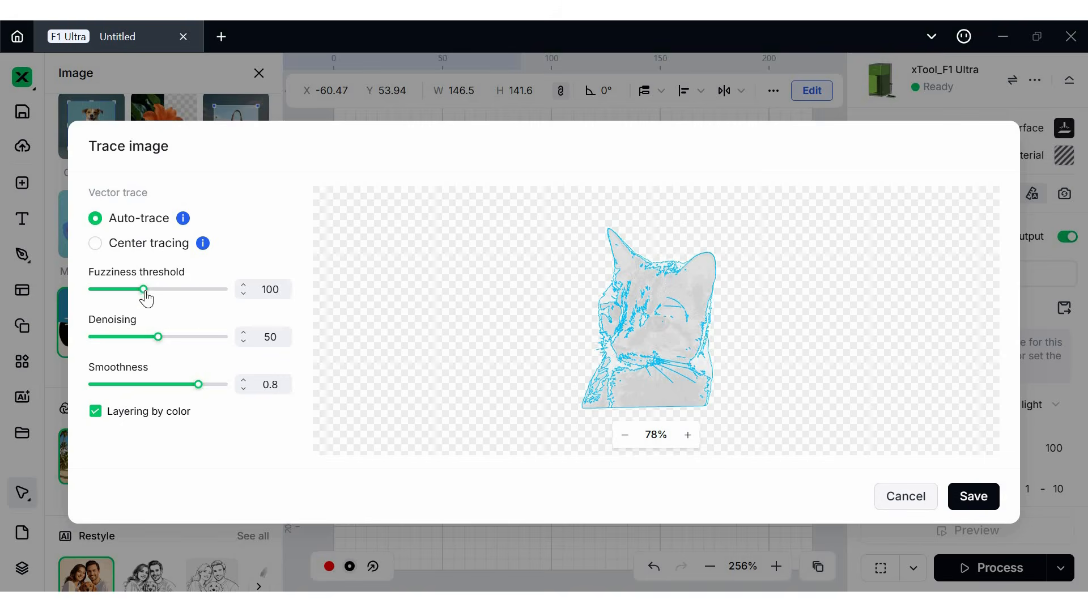
click(901, 496)
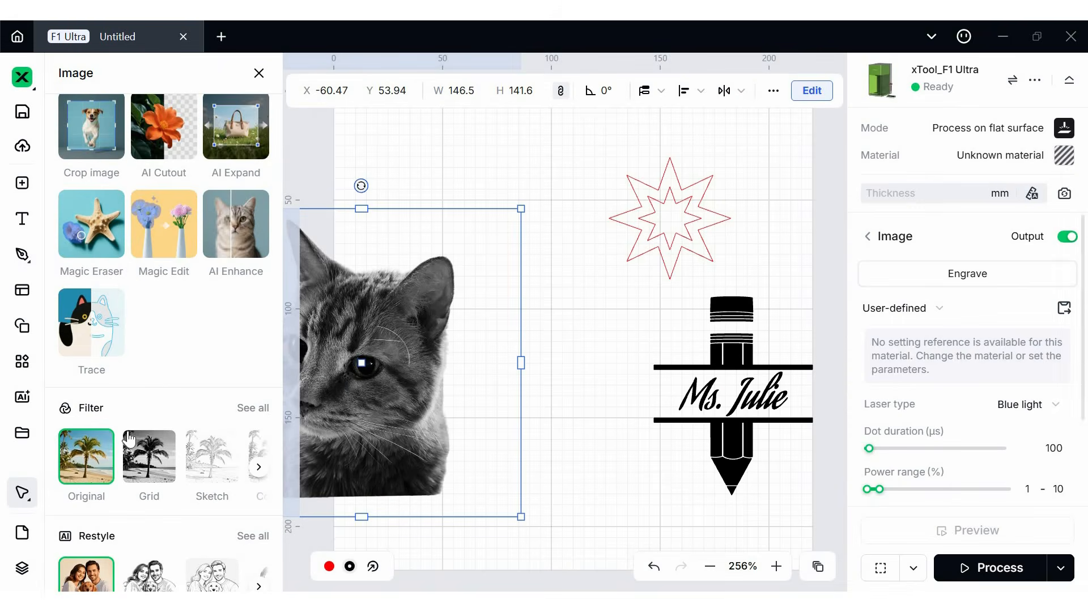
- Try the Sketch filter on the cat photo, restore the Original look and close the image editing tools
scroll(121, 369, down, 3)
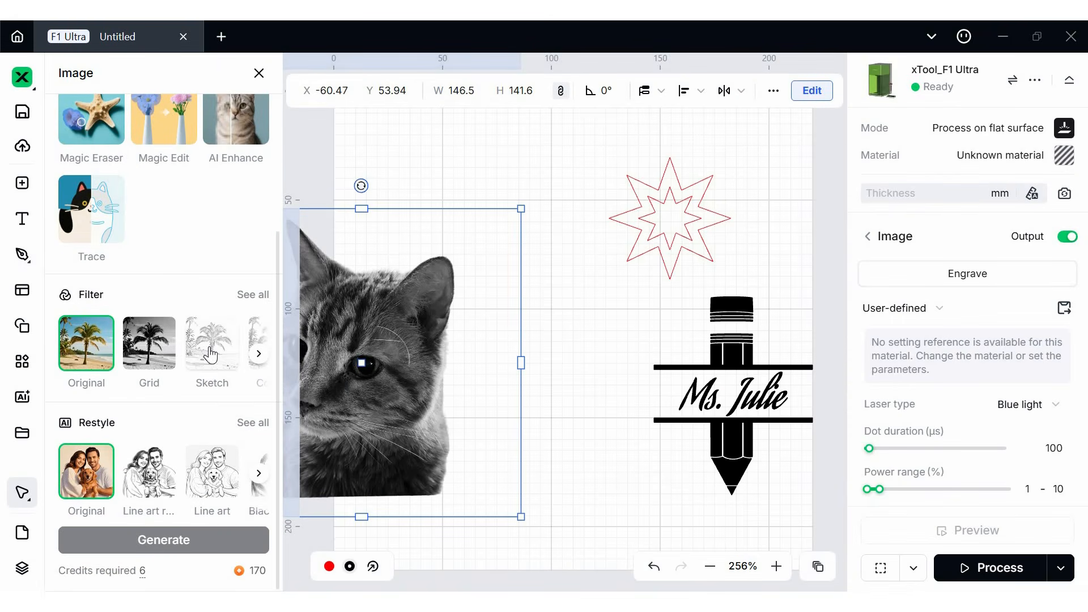
click(209, 352)
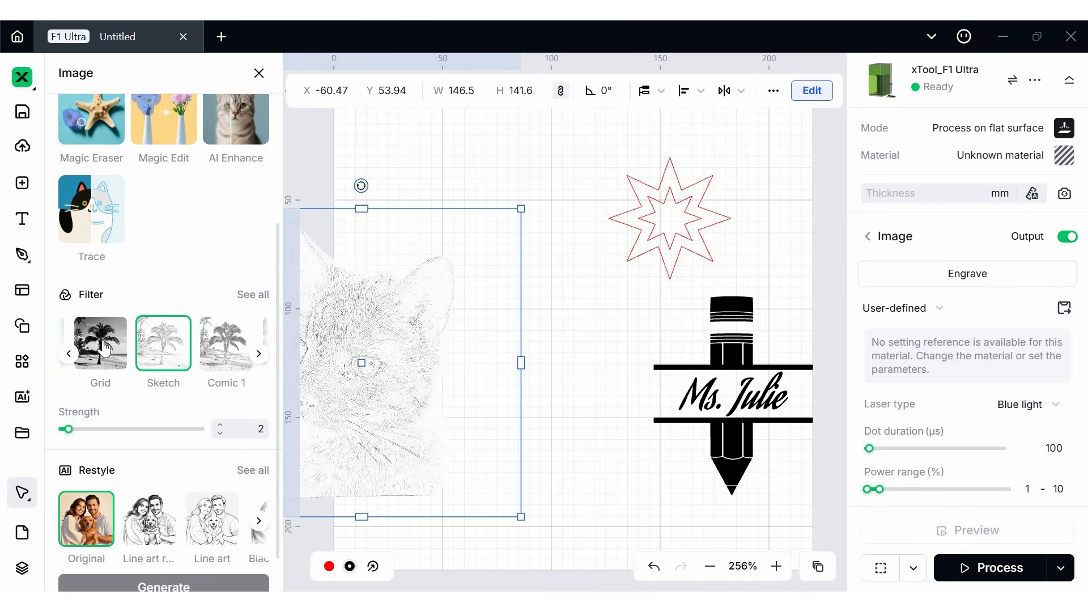
click(69, 353)
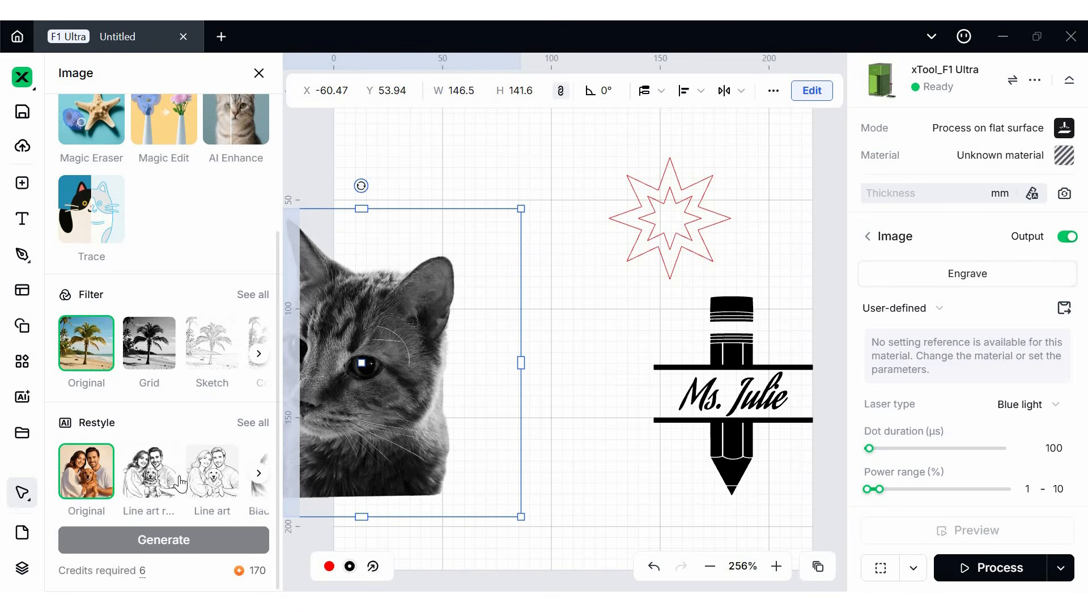
click(259, 84)
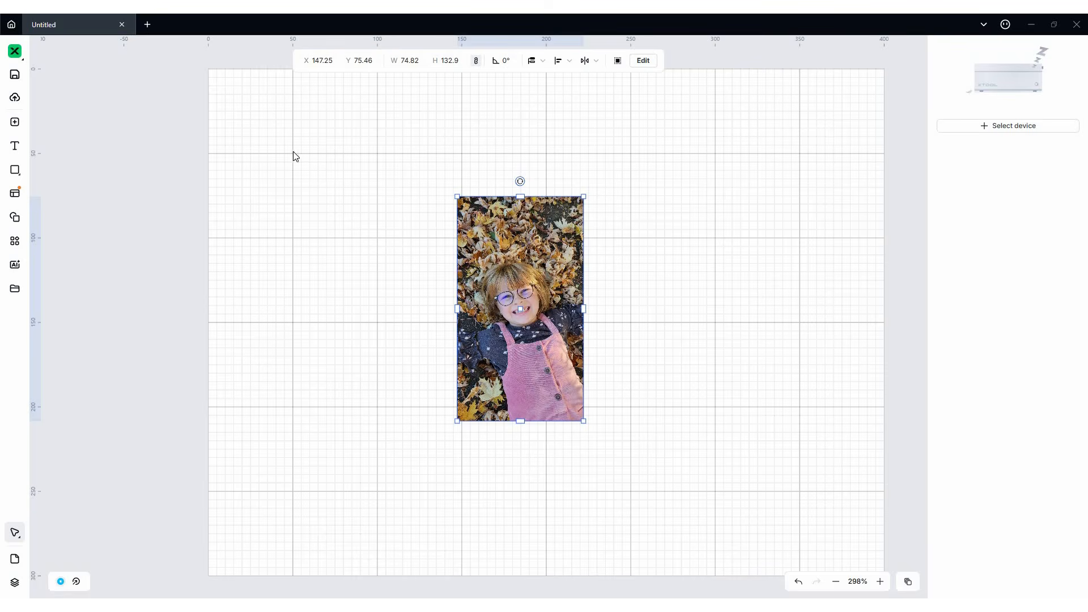
- Apply Auto Adjust to the photo of the child in the leaves, try Invert on it and turn Invert off again
click(643, 62)
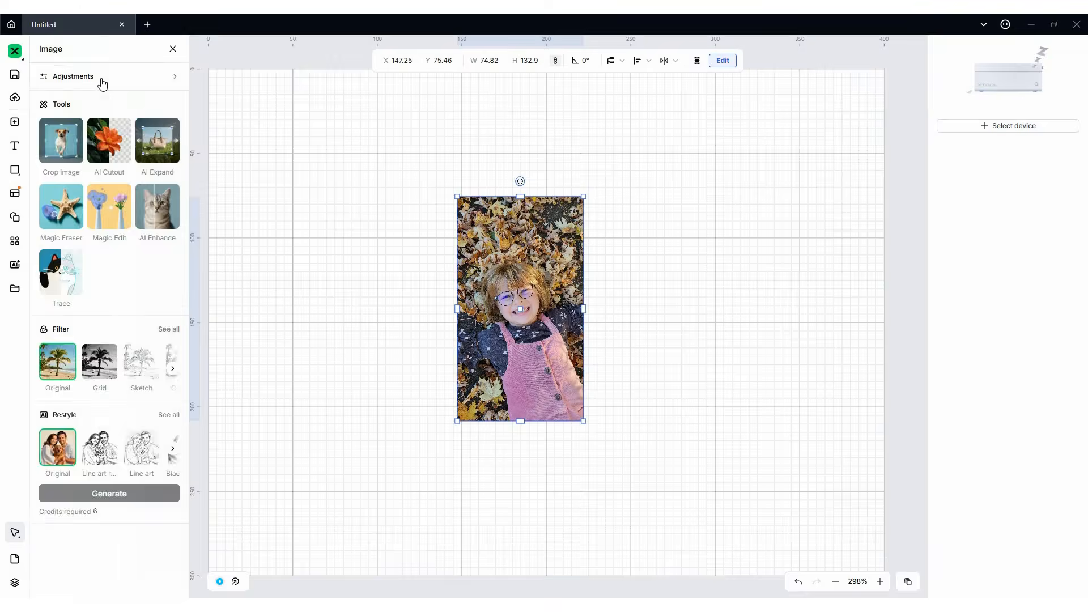
click(102, 79)
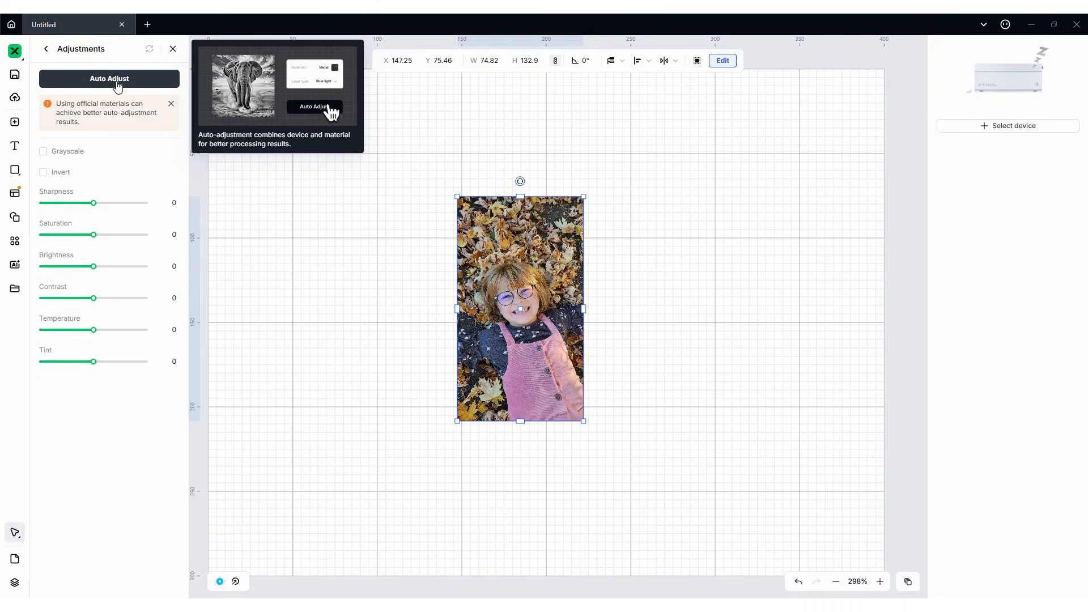
click(117, 84)
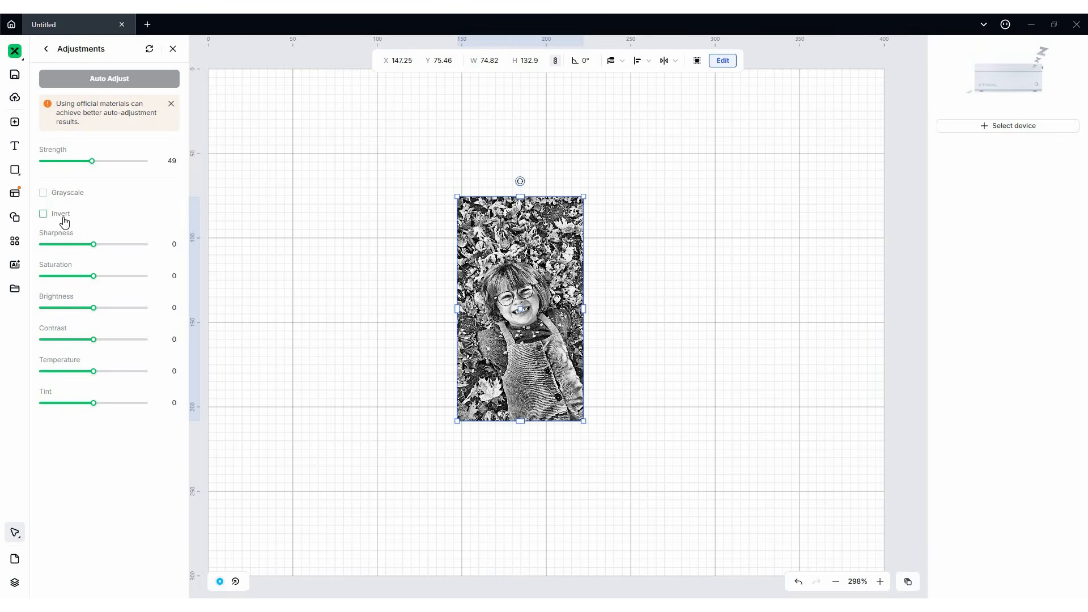
mouse_move(54, 222)
click(44, 214)
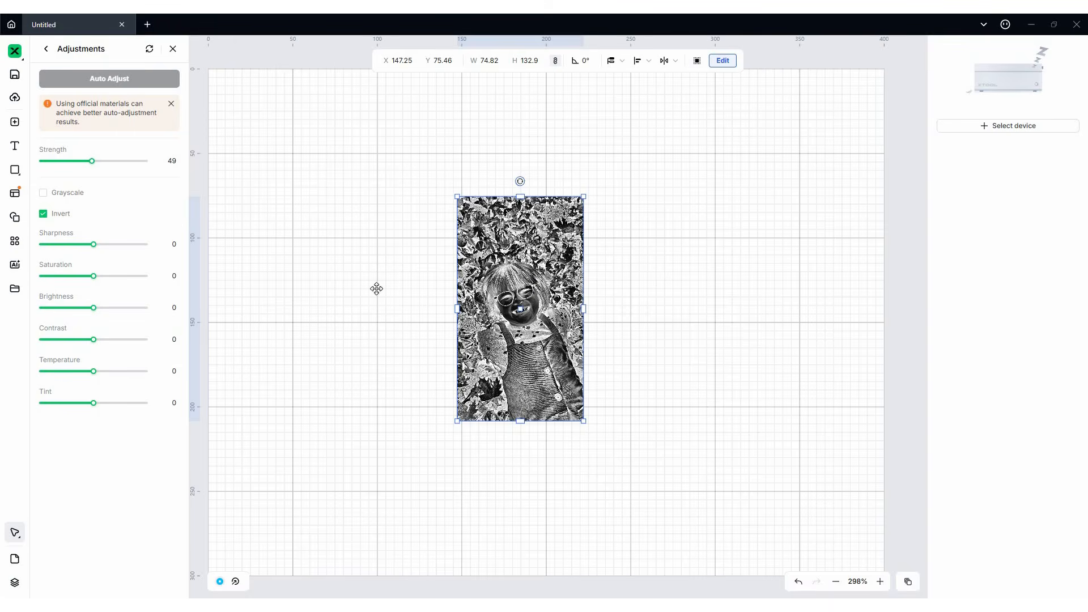
click(43, 214)
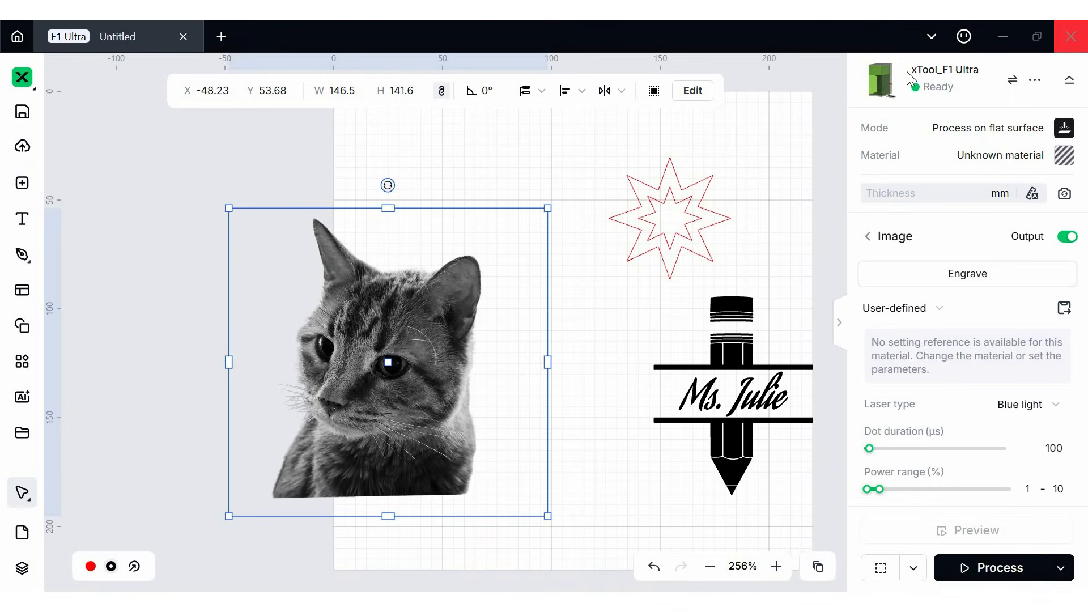
- Review the available processing modes for the F1 Ultra, keeping Process on flat surface
click(978, 124)
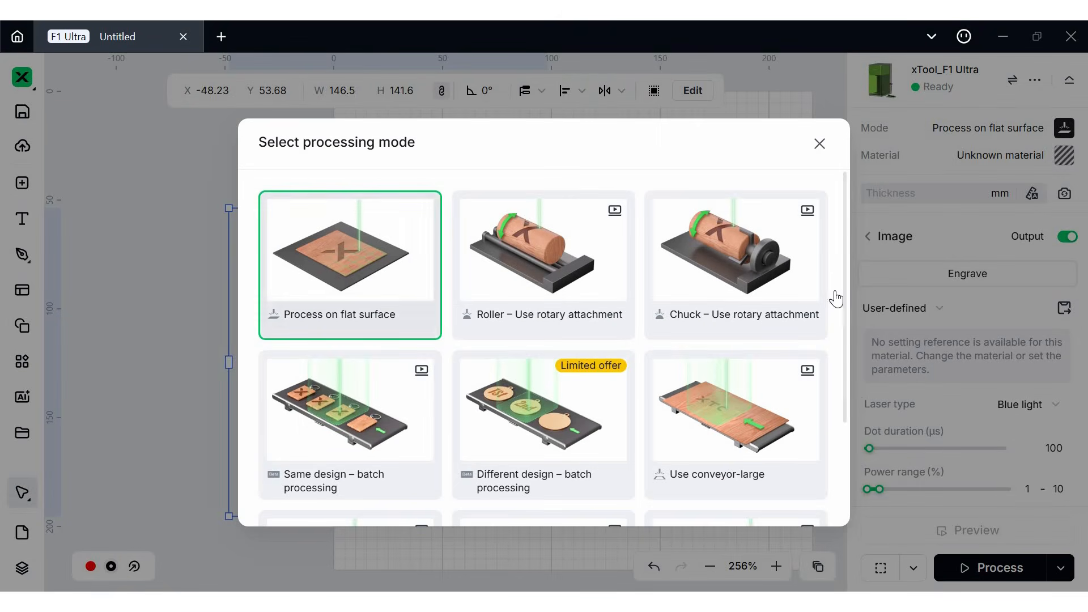
scroll(631, 480, down, 3)
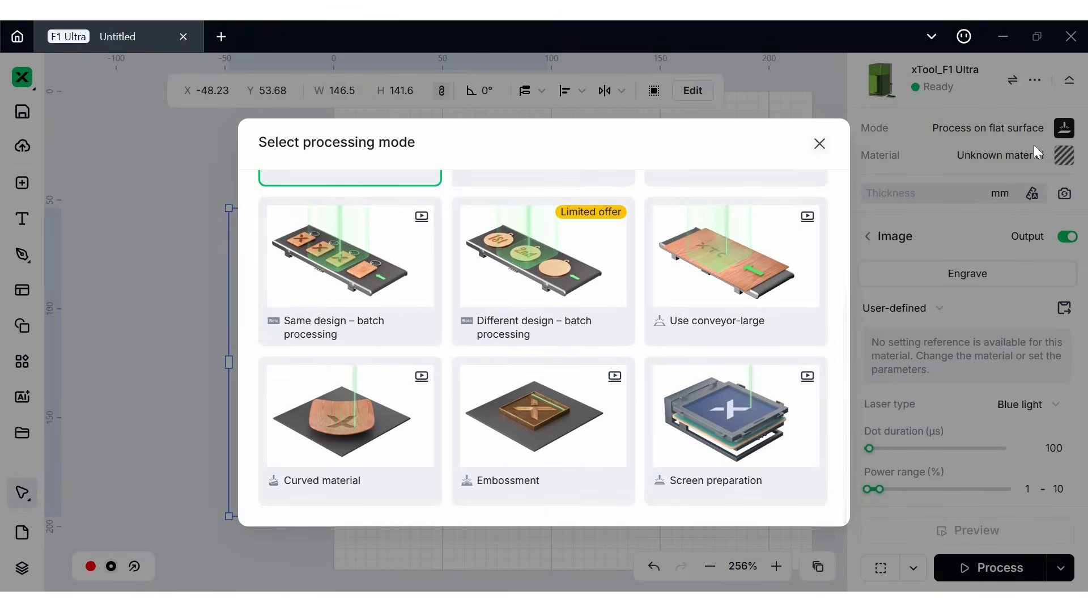
click(1065, 156)
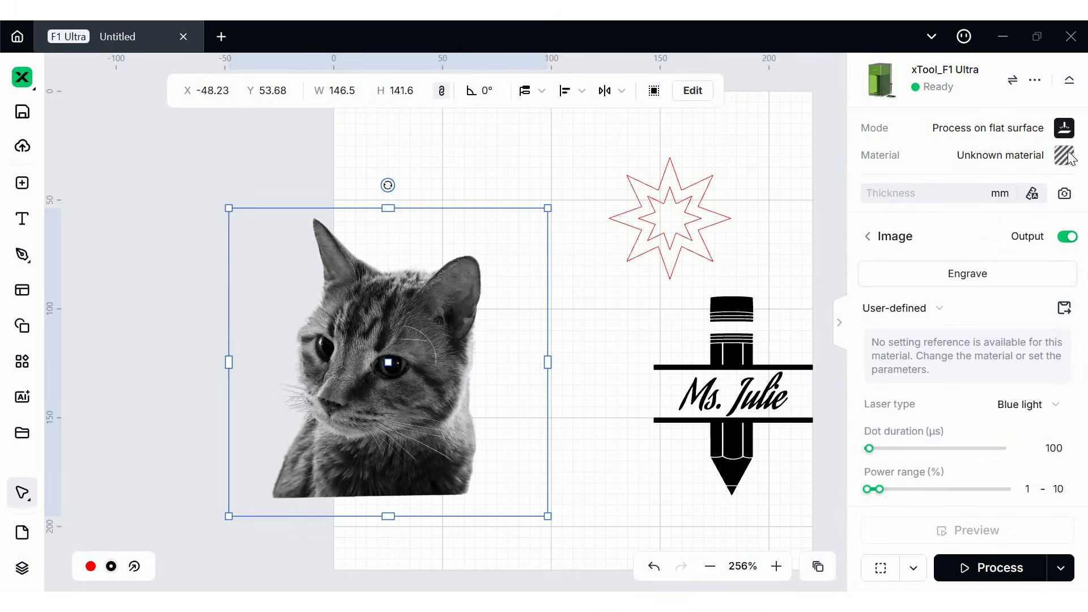
- Set the material to 1/8"(3mm) Basswood Plywood from the Wood category, and auto-measure the material's thickness with the machine
click(1065, 156)
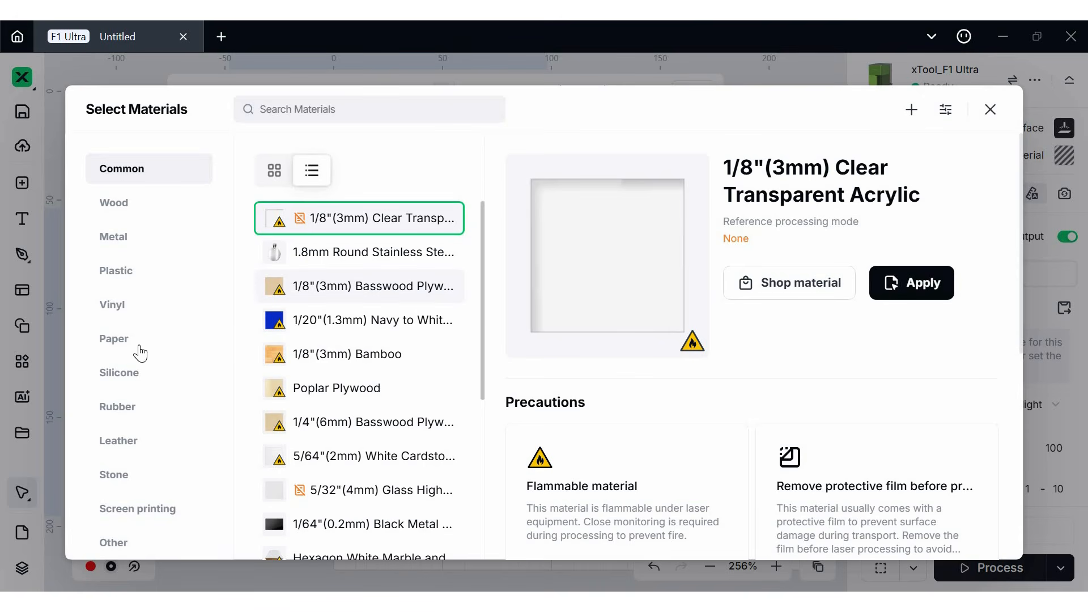
click(122, 211)
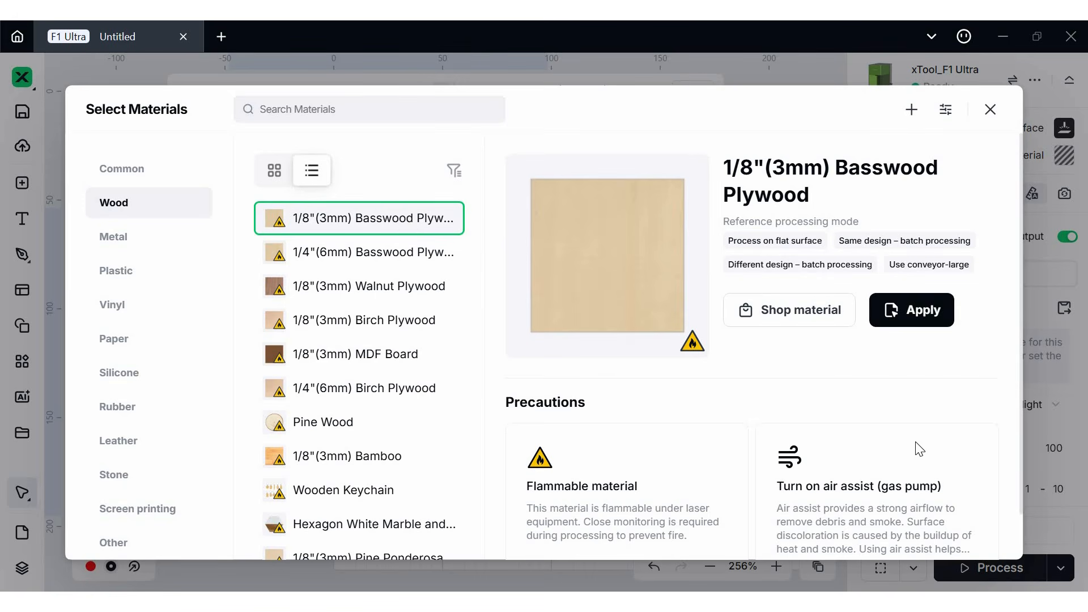
click(938, 326)
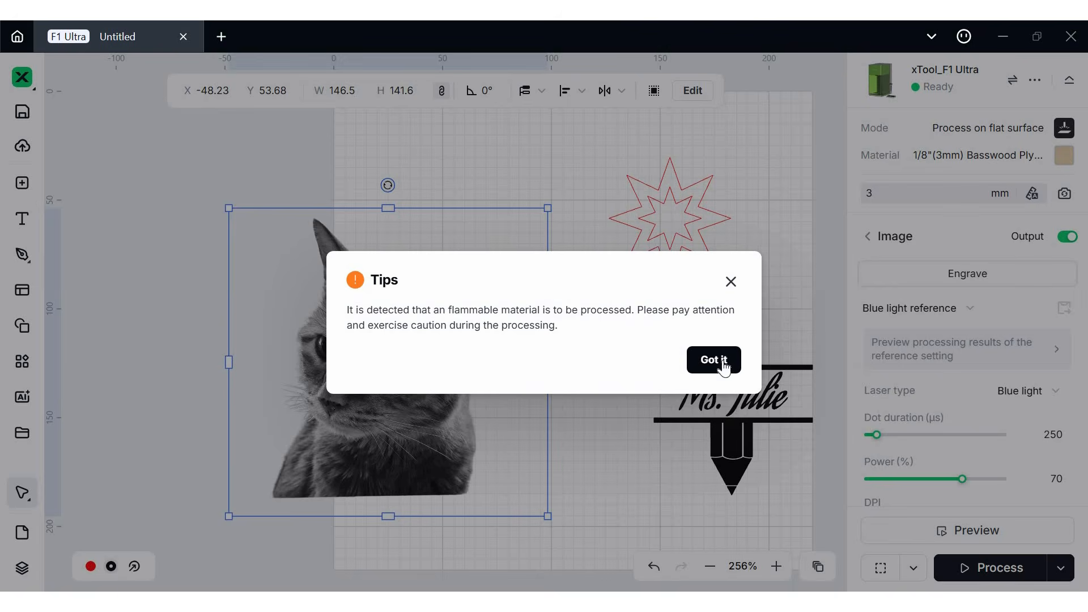
click(720, 363)
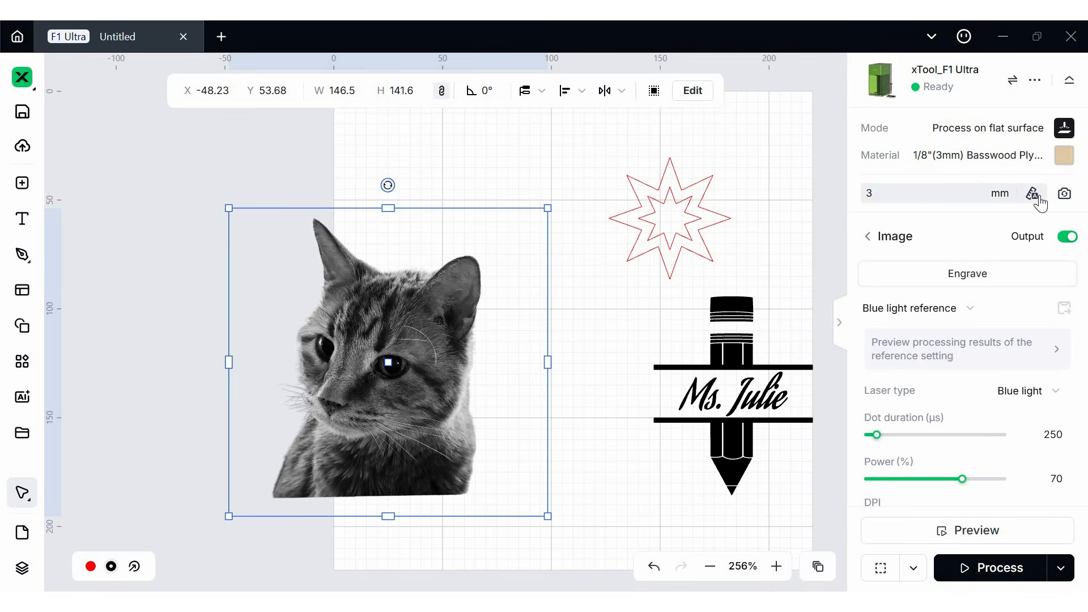
click(1033, 197)
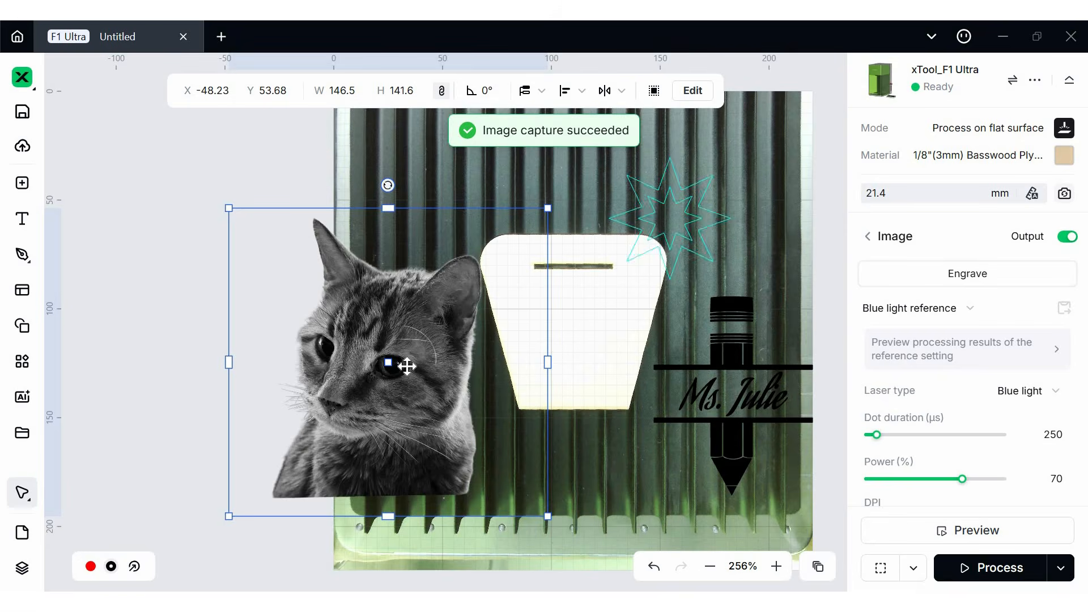
- Move the cat photo off the work area to about X -152.38, Y -8.55 with output off, and delete the red star
drag(329, 322, 136, 210)
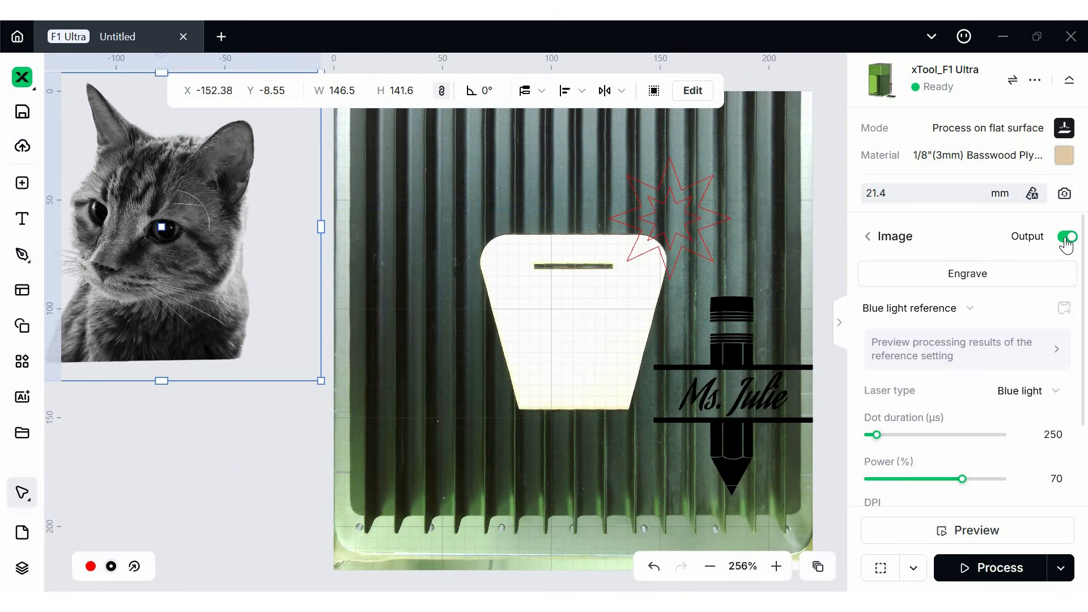
click(1067, 238)
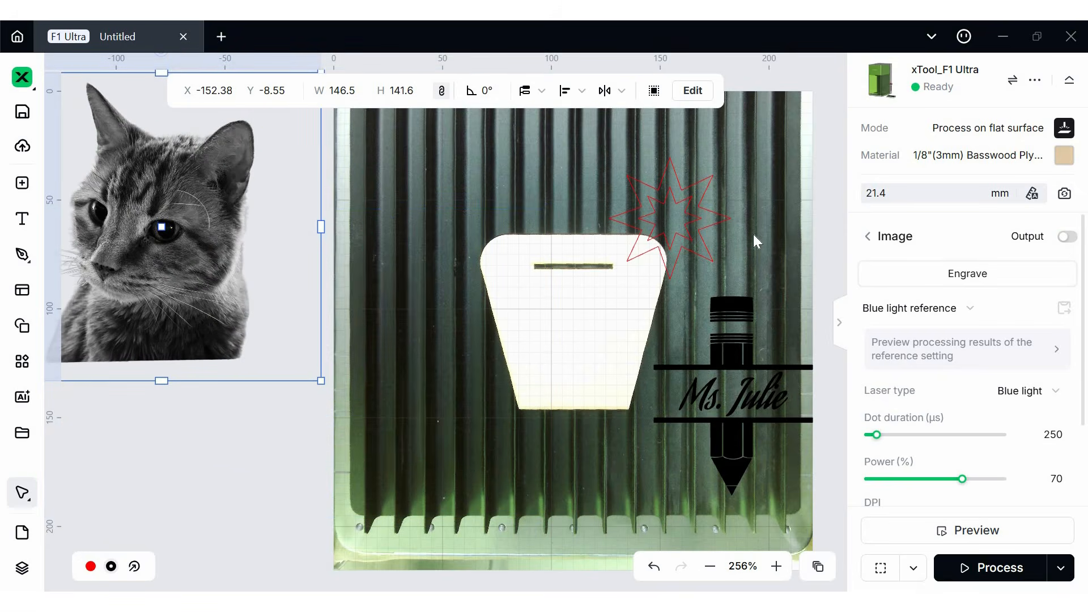
click(702, 233)
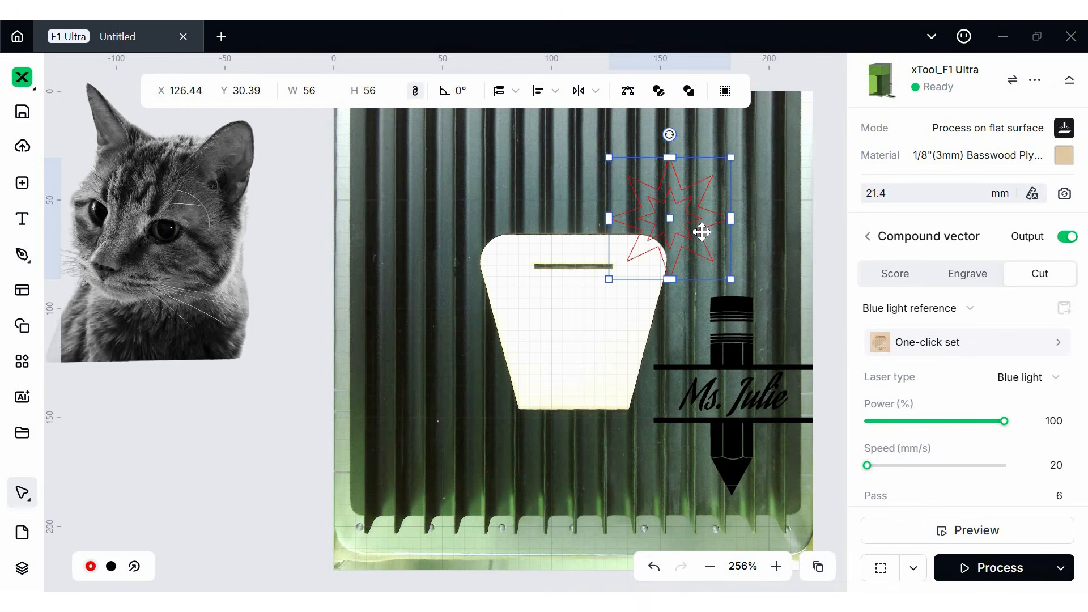
key(Delete)
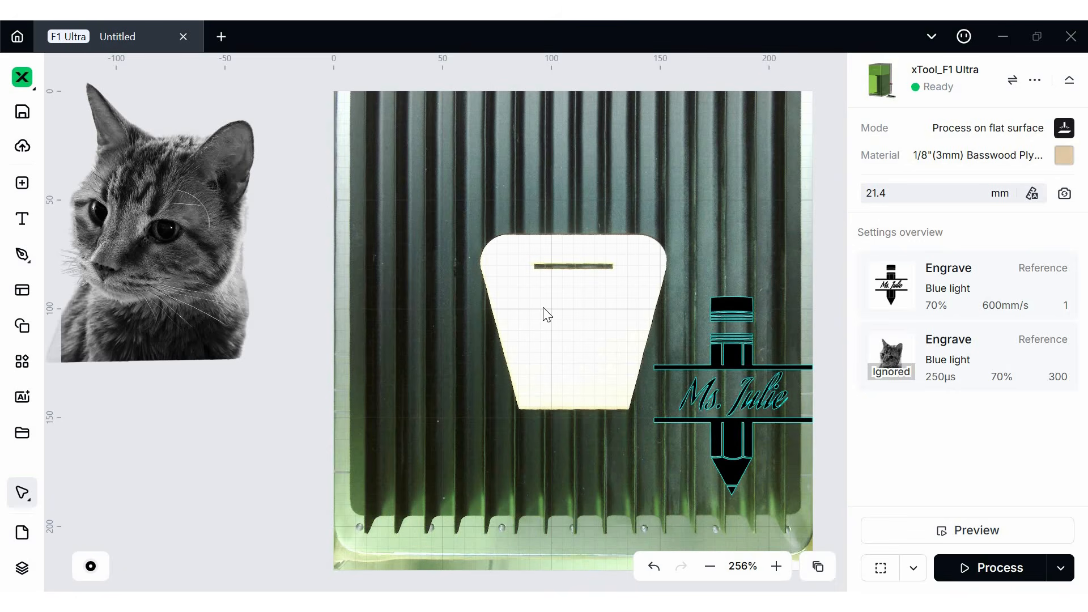
- Move the pencil design onto the white tag blank and scale it to about 45.9 × 57.44 mm at X 87.05, Y 86.02
click(650, 296)
drag(651, 296, 475, 249)
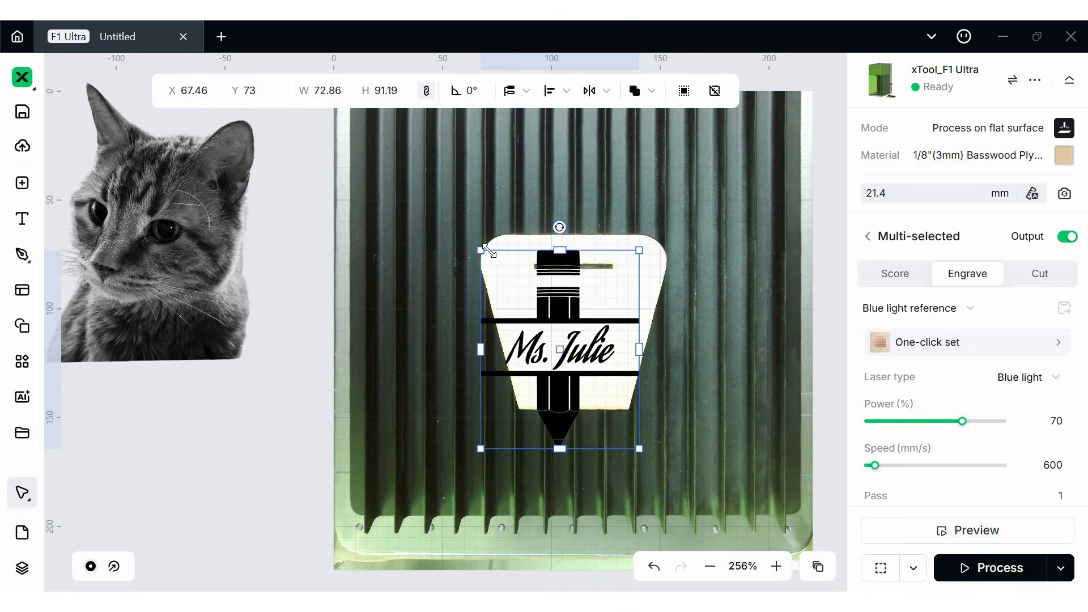
click(474, 242)
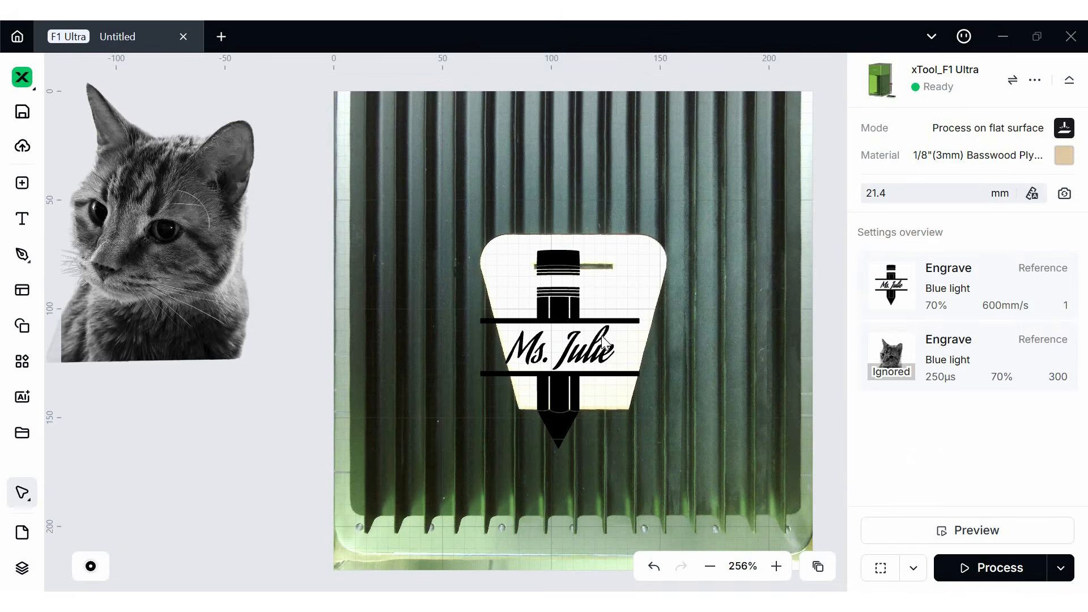
click(494, 442)
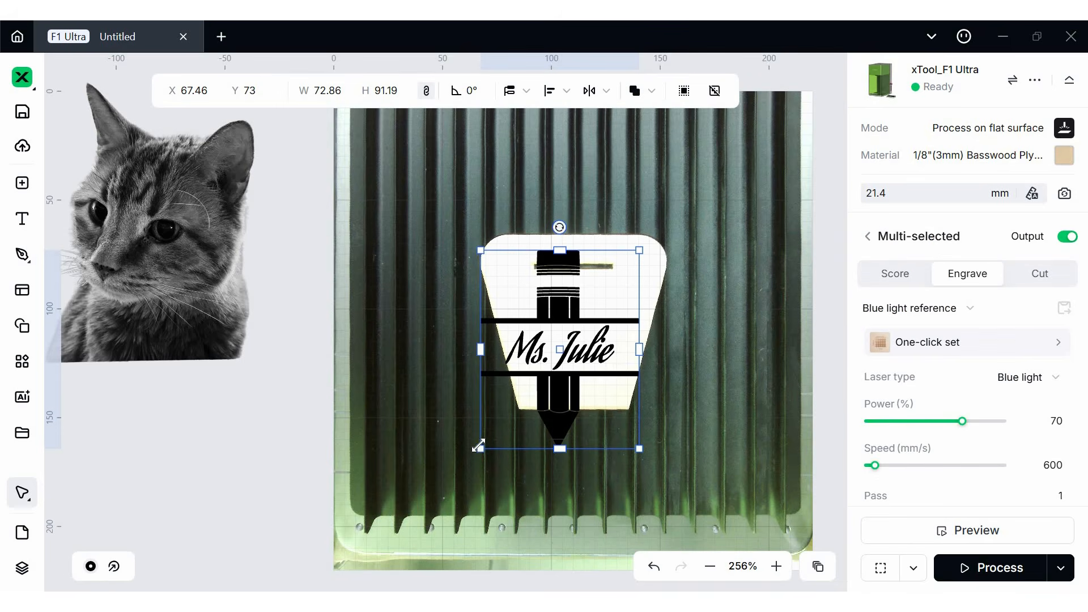
click(508, 420)
click(536, 381)
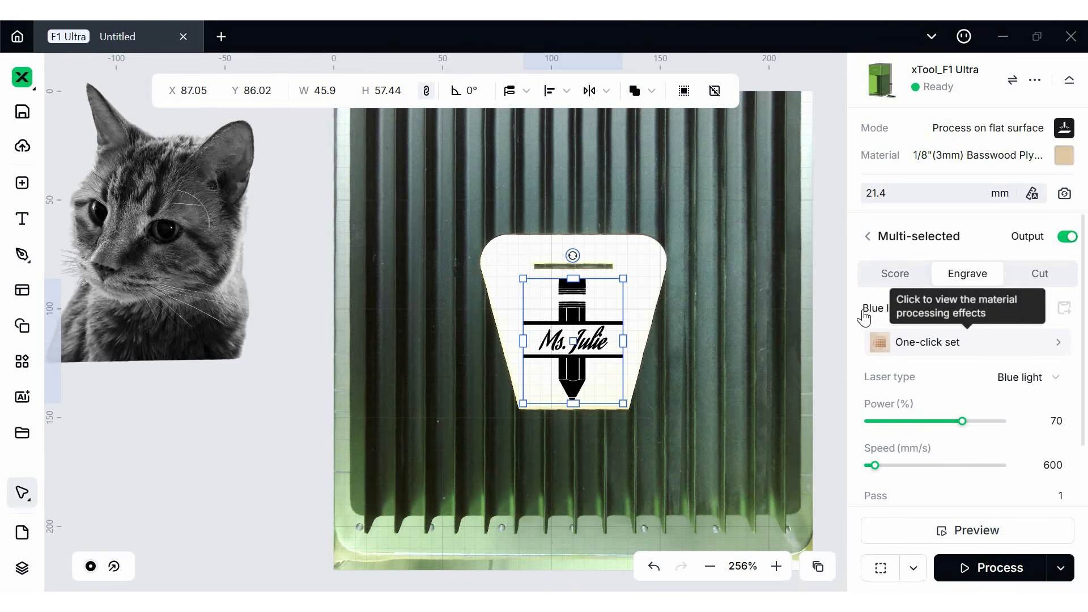
- Switch the pencil design's engraving setting to User-defined, and restore Blue light reference
click(890, 311)
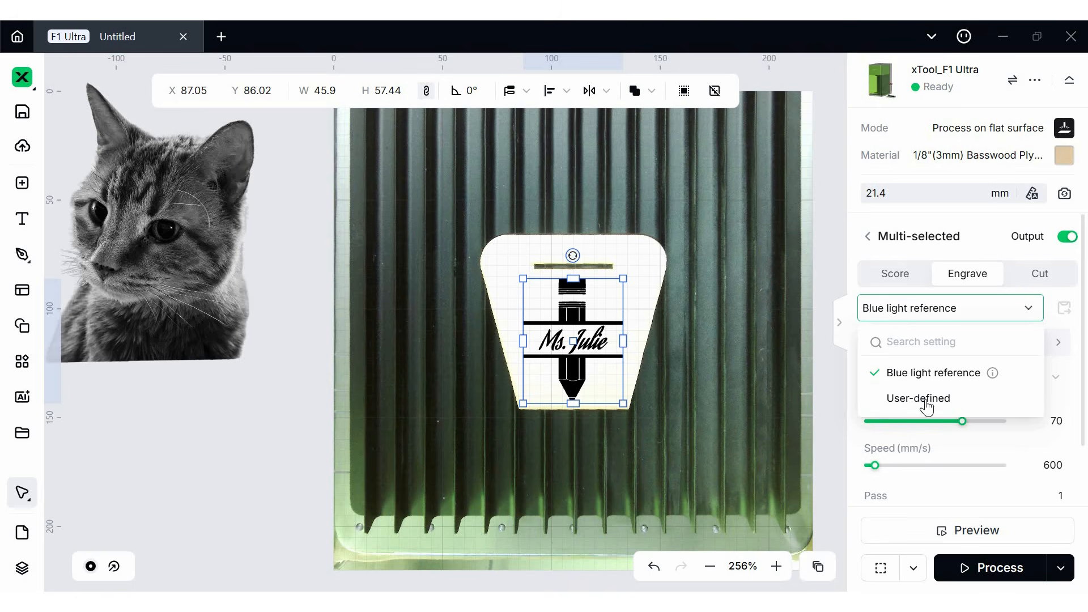
click(967, 399)
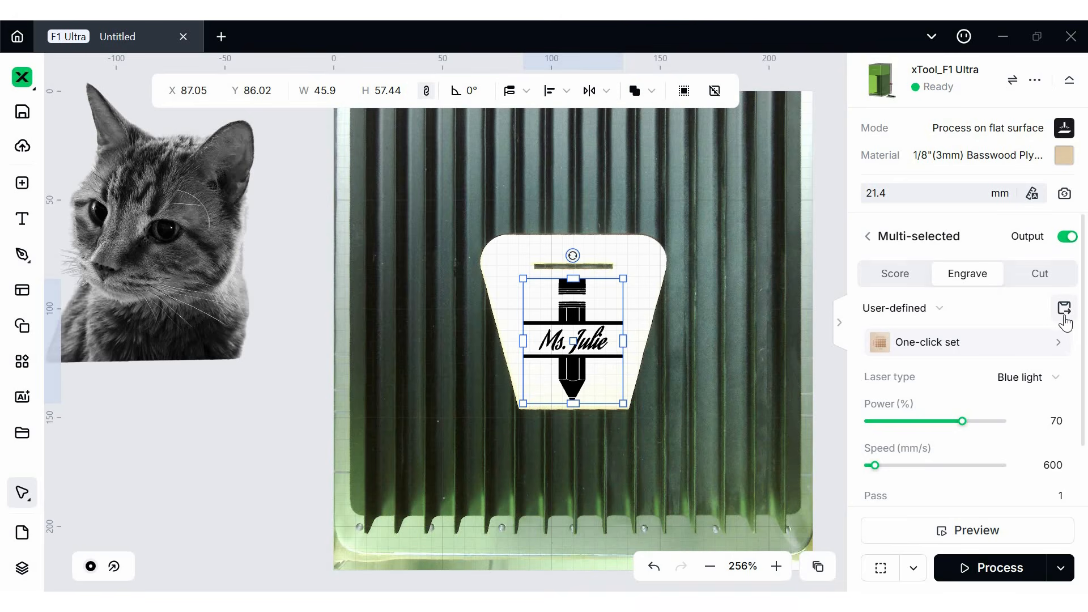
click(948, 316)
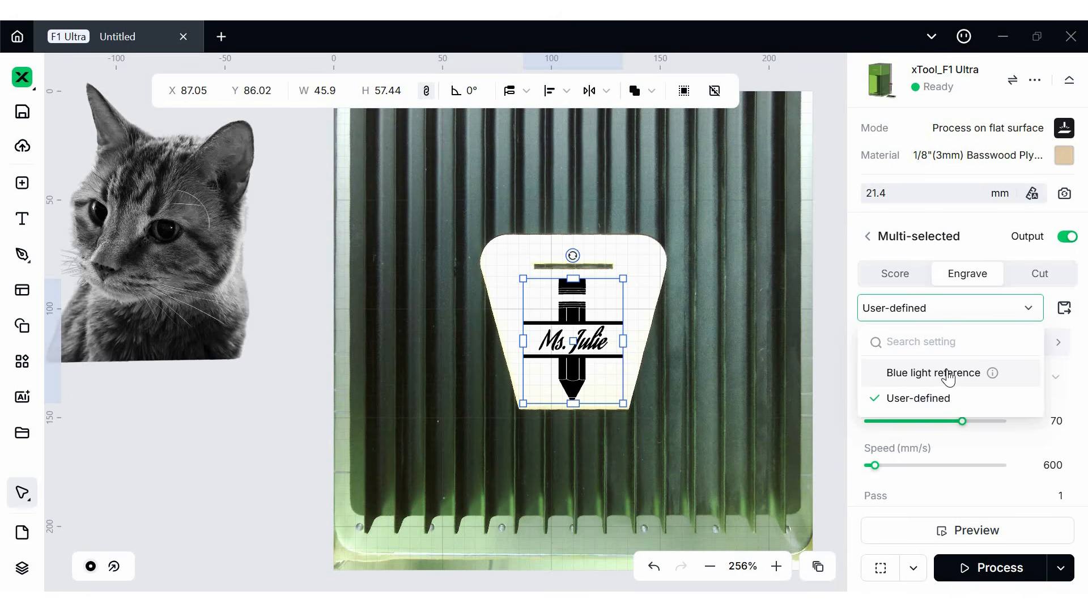
click(948, 377)
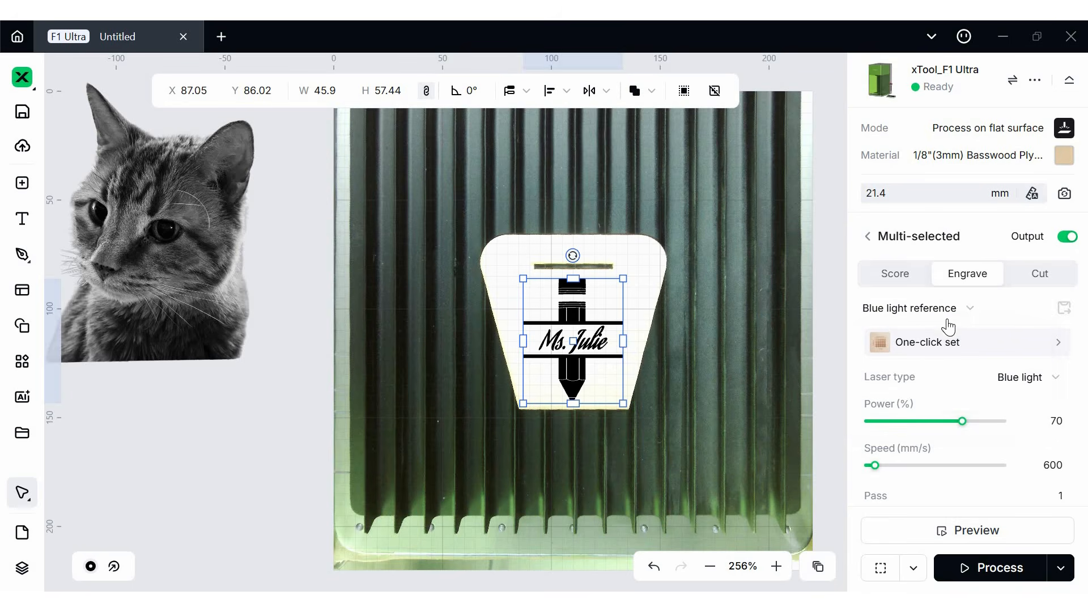
- Choose speed 500 mm/s and power 70% for the pencil design from the One-click set test grid, and close the grid
click(1004, 343)
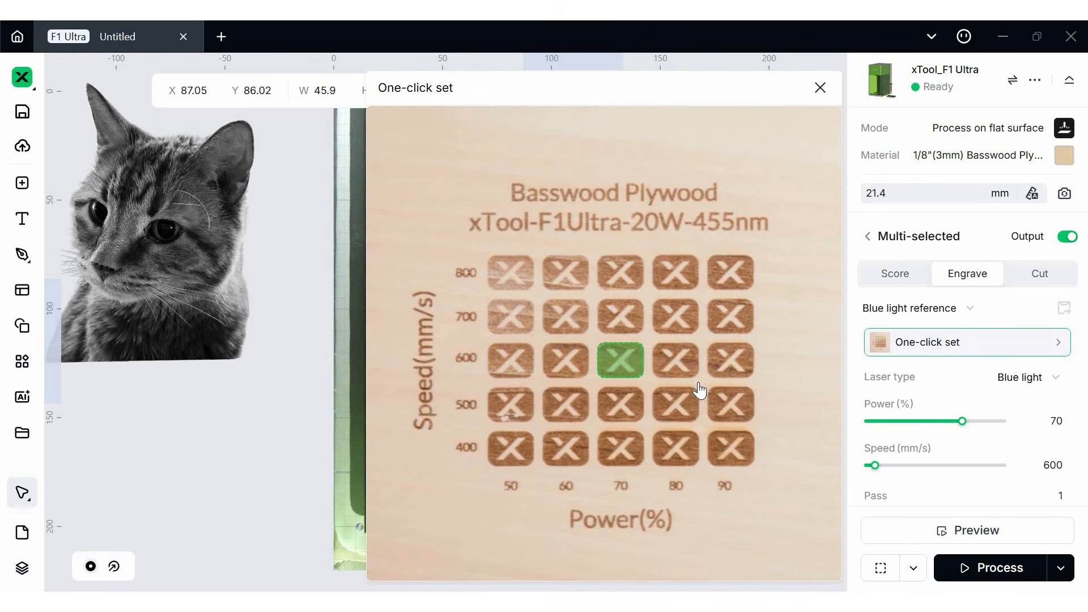
mouse_move(648, 381)
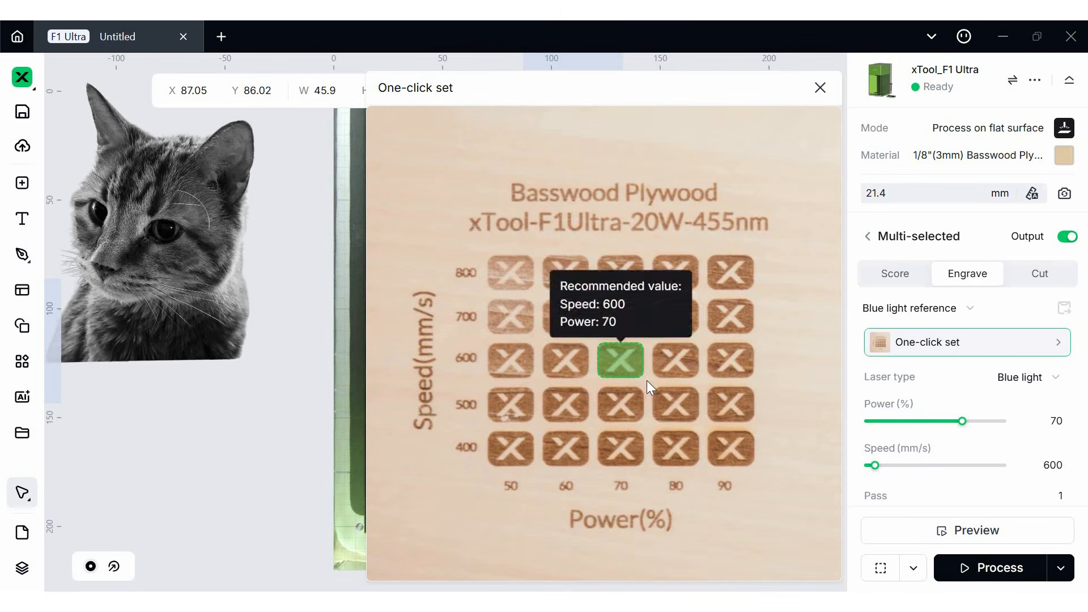
mouse_move(632, 404)
click(631, 405)
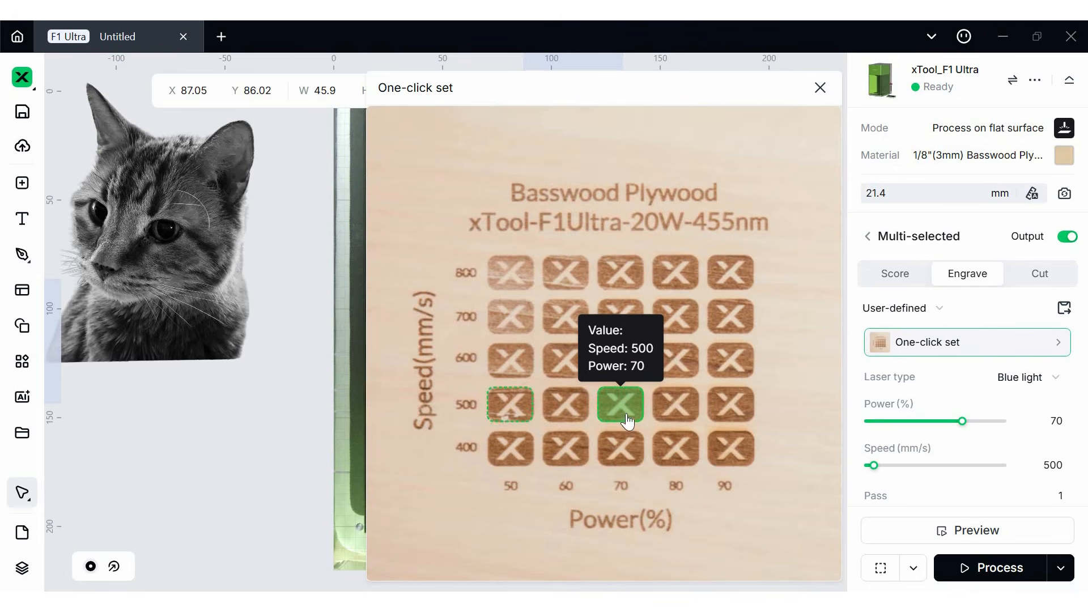
click(819, 91)
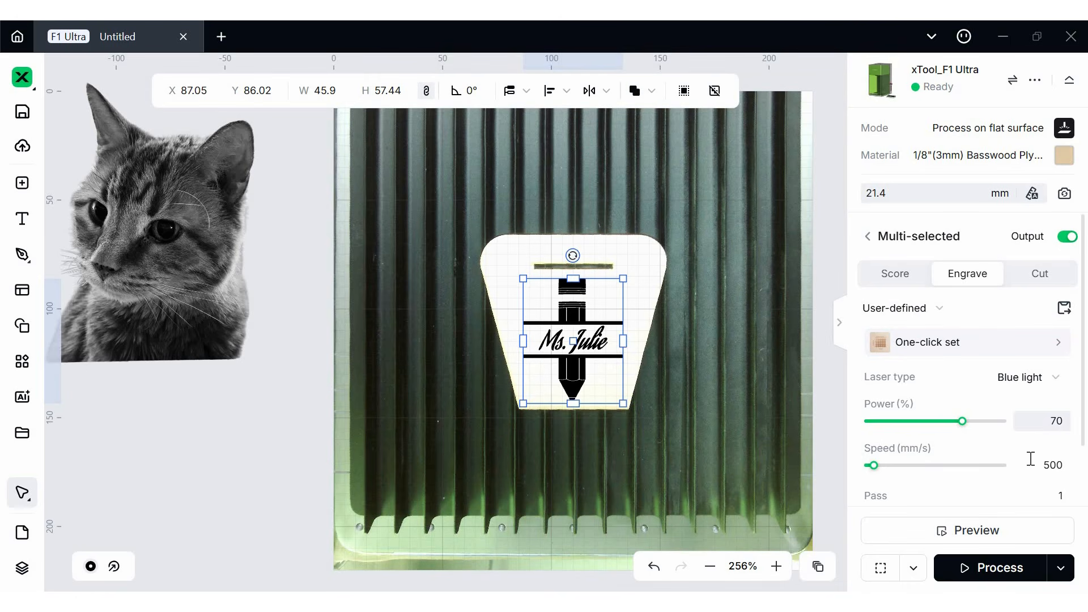
- Examine the pencil design's engraving mode options and its advanced settings for engraving angle and cross hatch
scroll(1017, 460, down, 3)
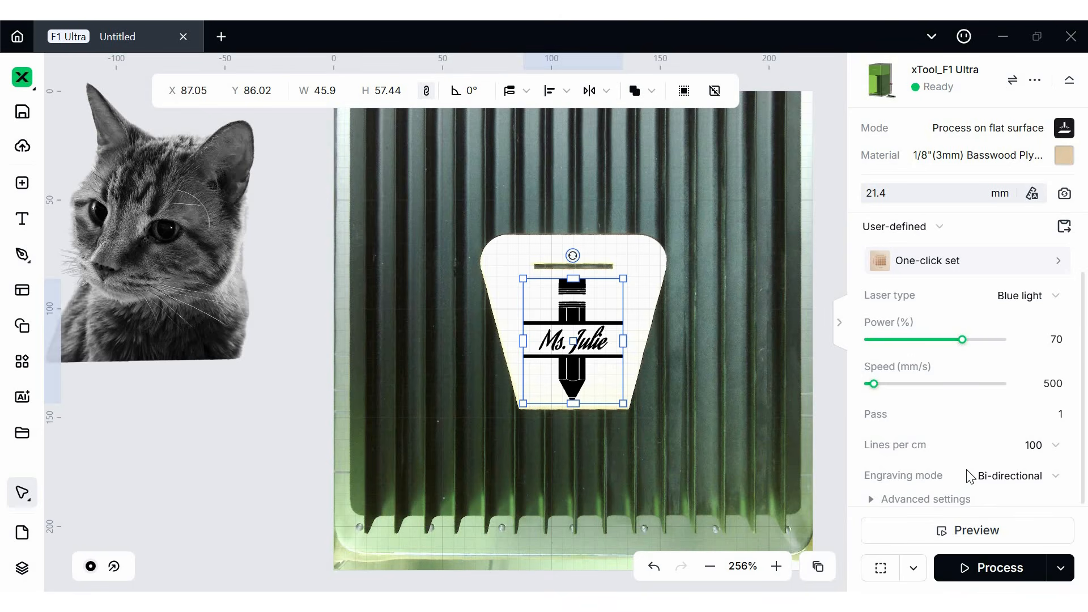
click(994, 479)
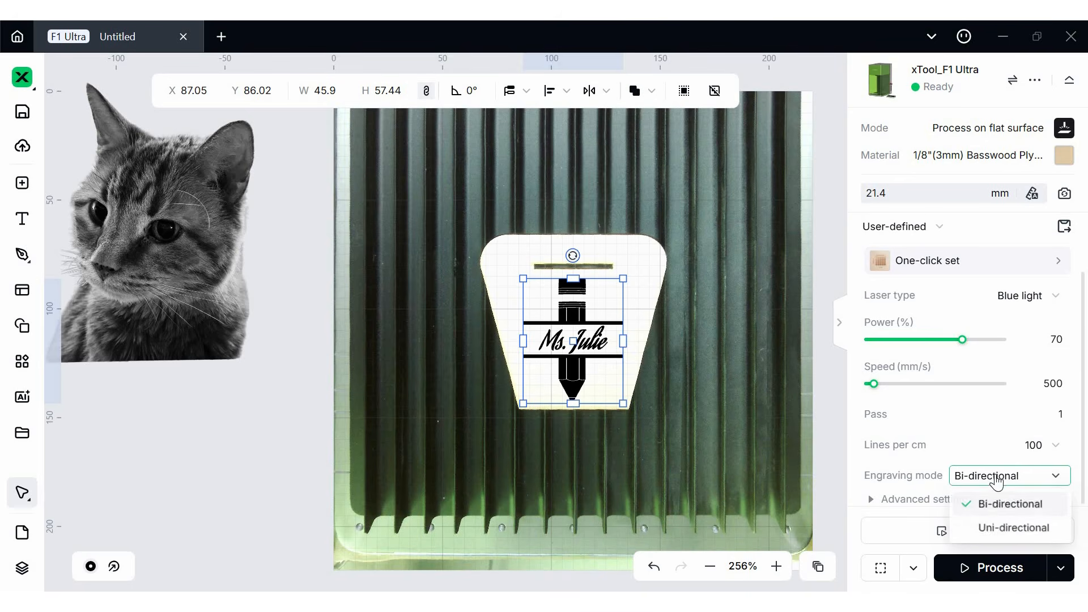
mouse_move(1000, 510)
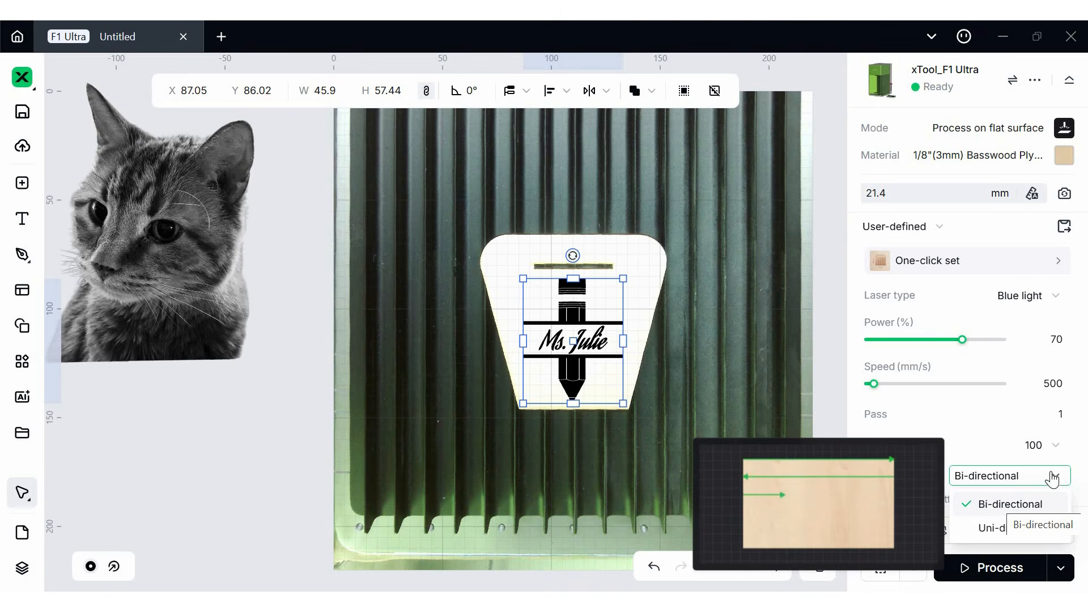
click(1086, 490)
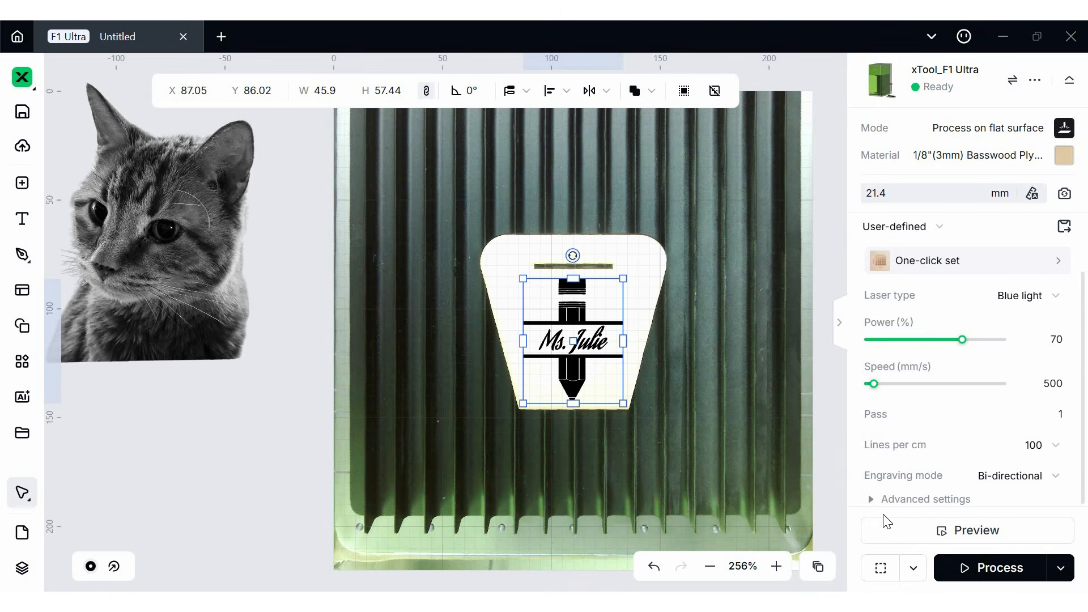
click(872, 500)
scroll(1033, 432, down, 2)
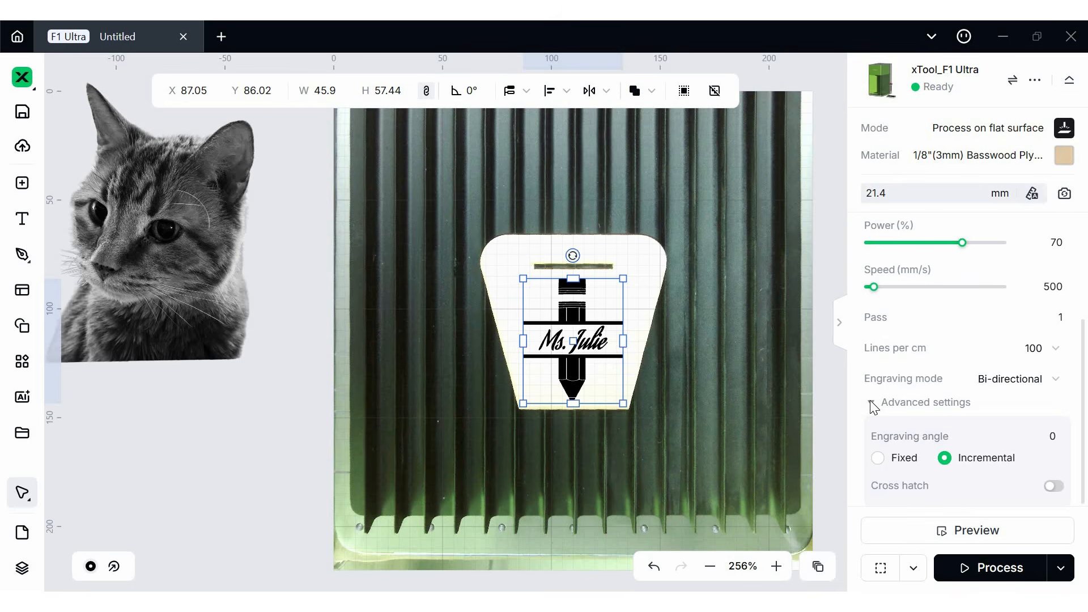
click(890, 392)
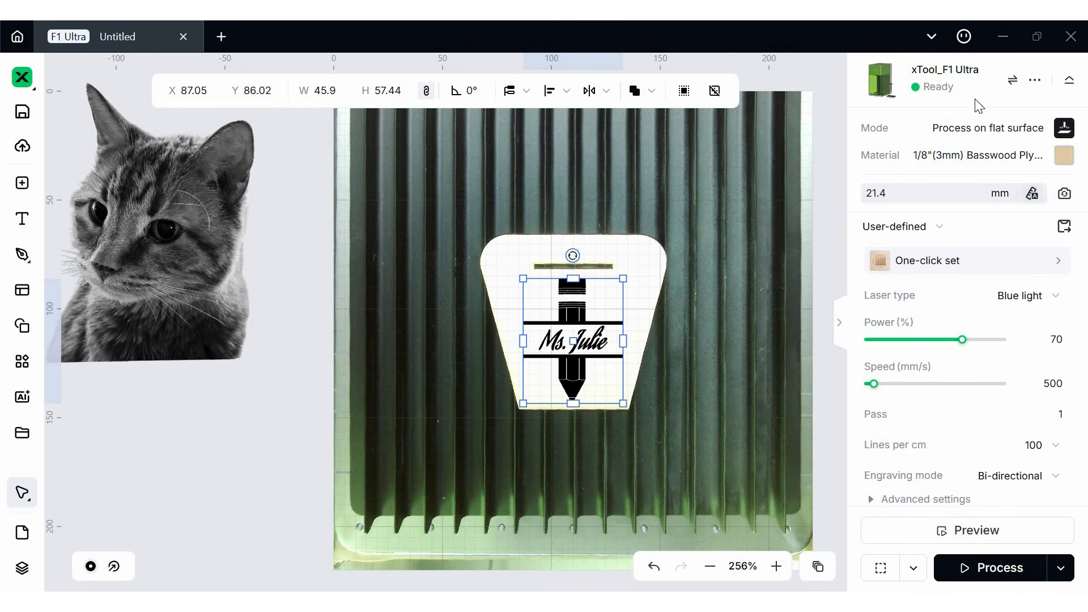
- Check the laser type options for the pencil design, and open and close the job preview
click(1056, 297)
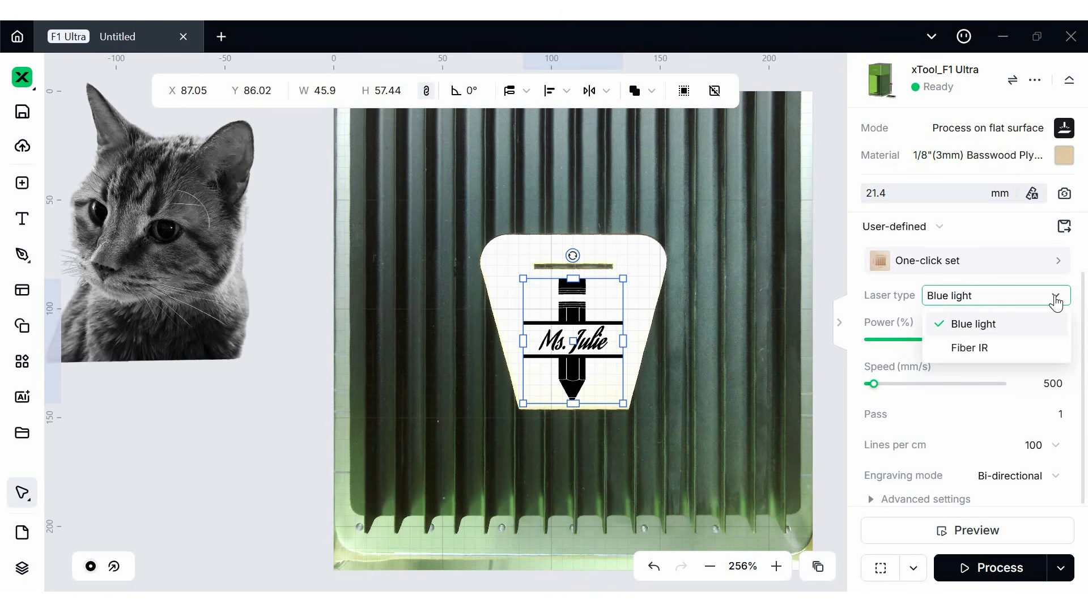
click(1056, 299)
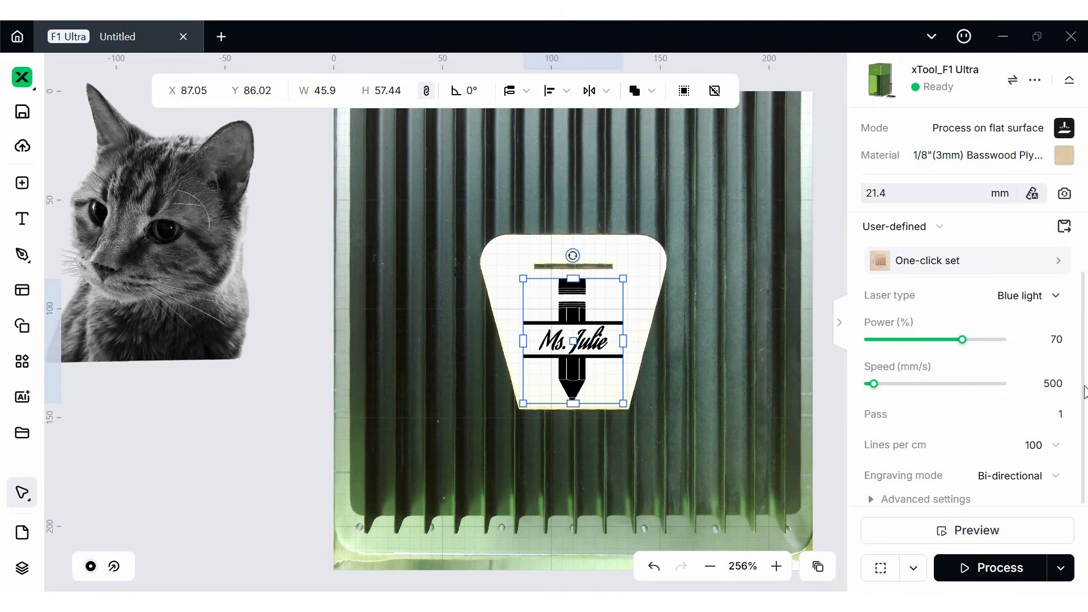
click(1015, 535)
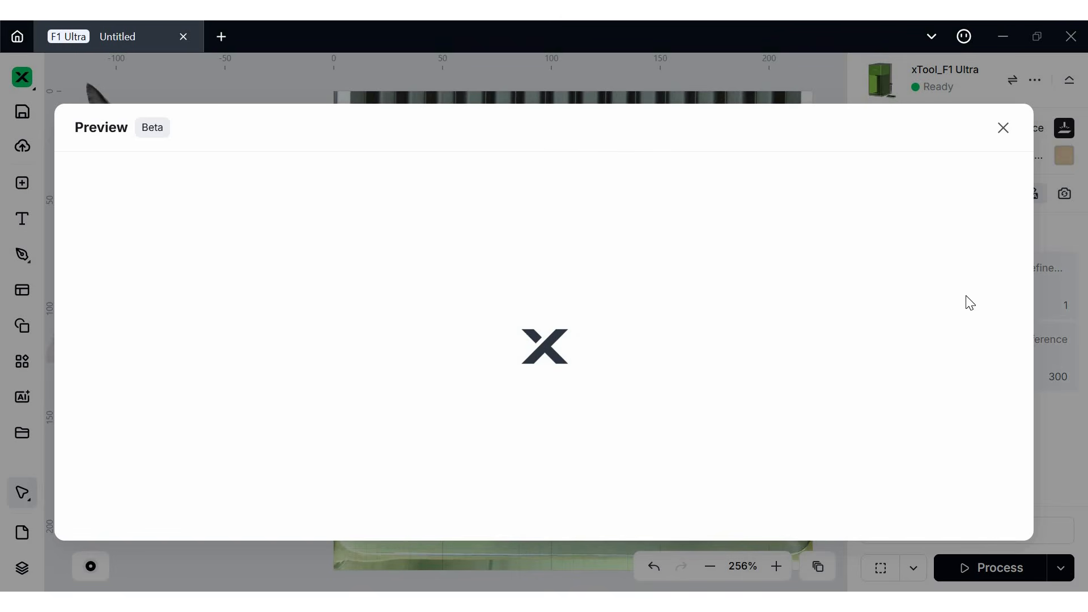
click(1005, 129)
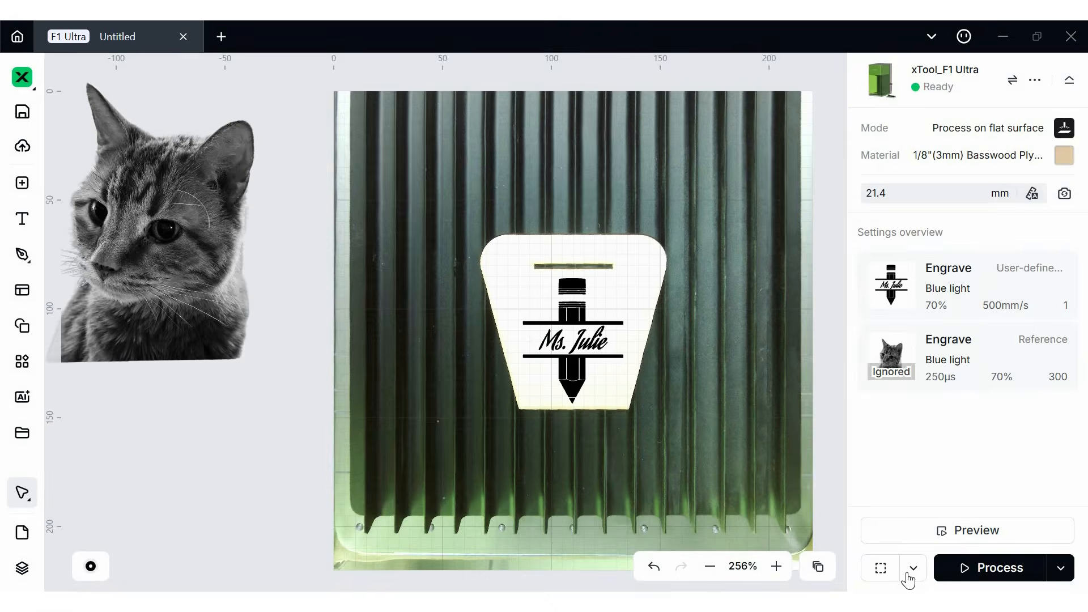
- Run and stop framing for the pencil design, and view the framing light power and mode settings
click(887, 578)
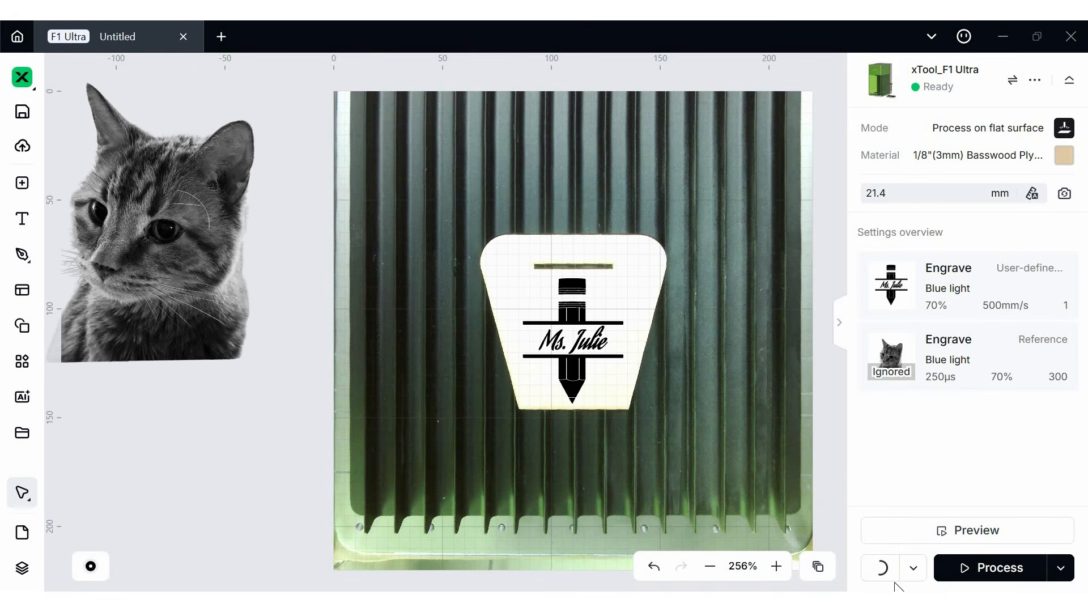
click(880, 574)
click(914, 568)
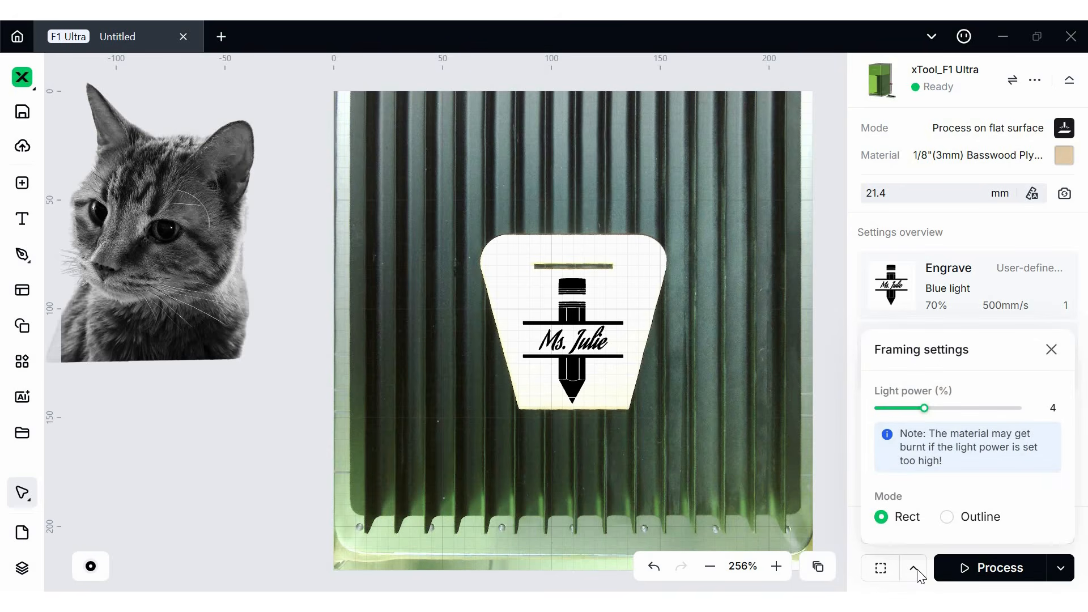
click(1024, 566)
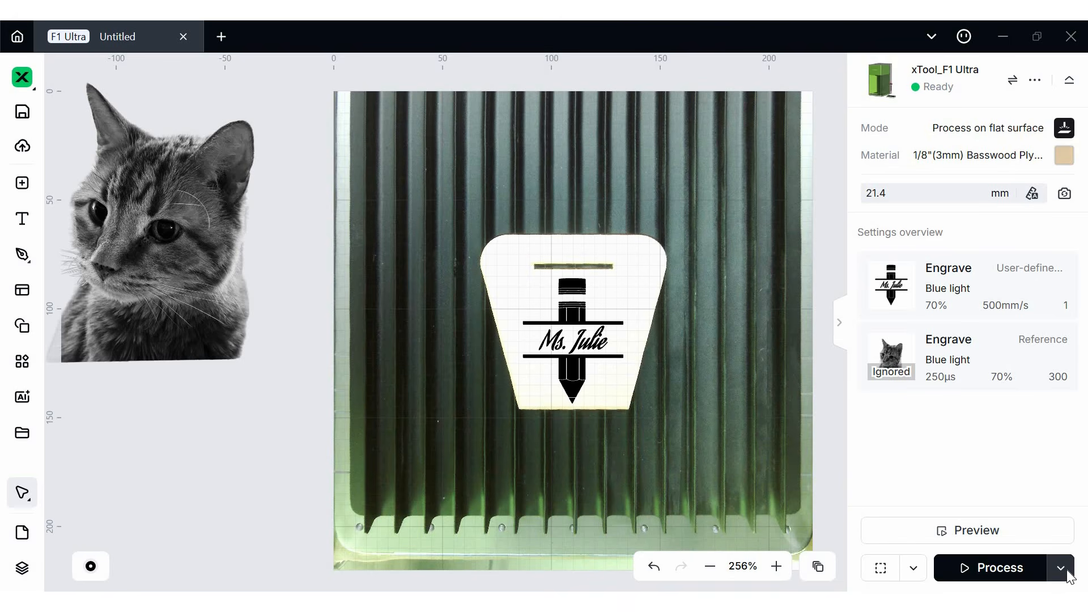
- Turn on Evade smoke in the processing settings, and view the processing path options while keeping Auto planning
click(1067, 572)
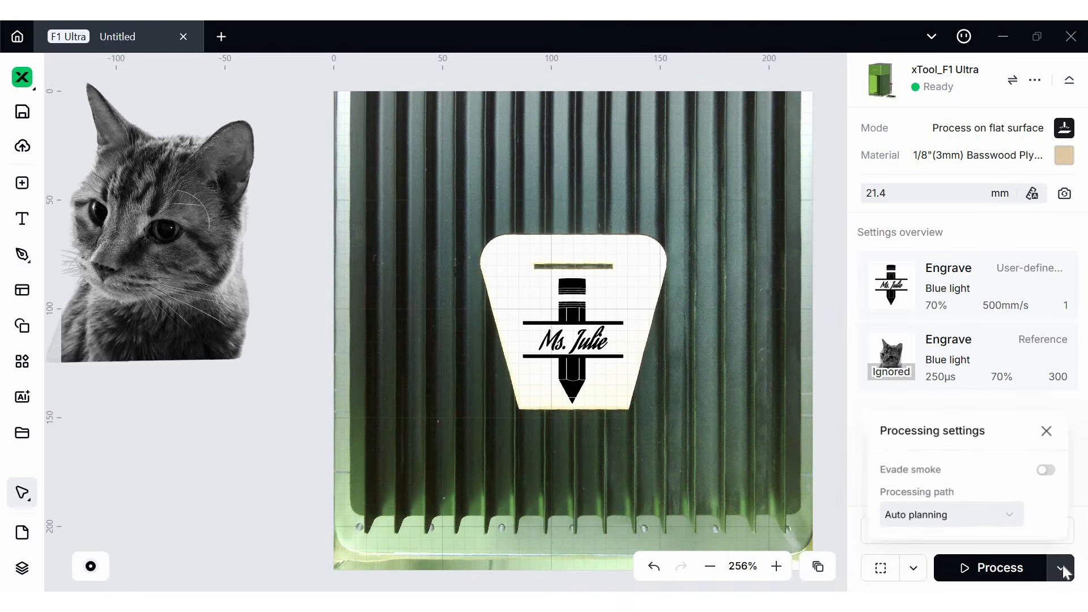
click(1052, 470)
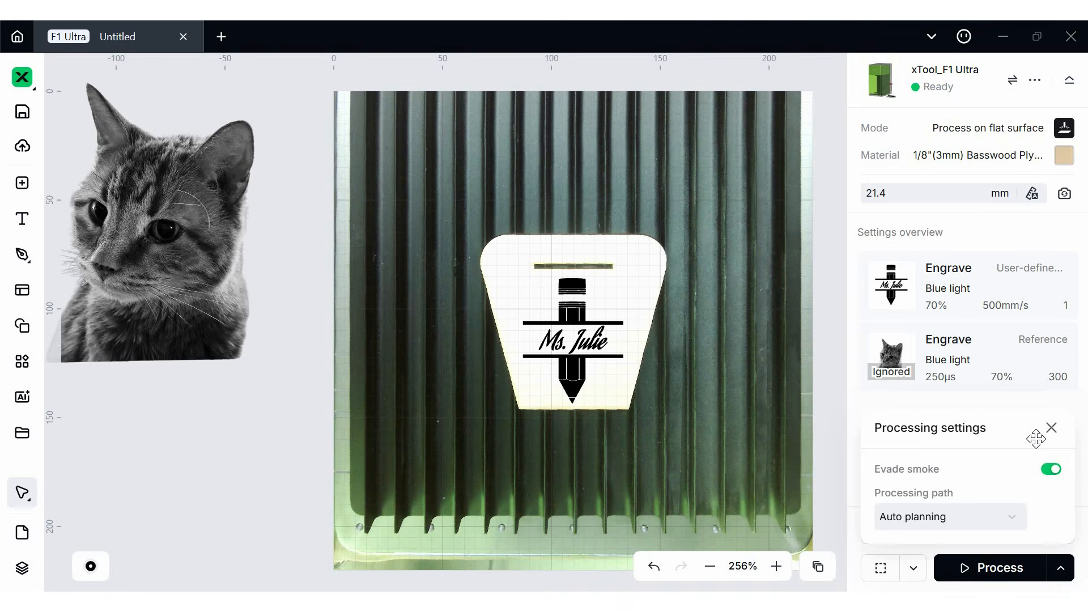
click(1014, 526)
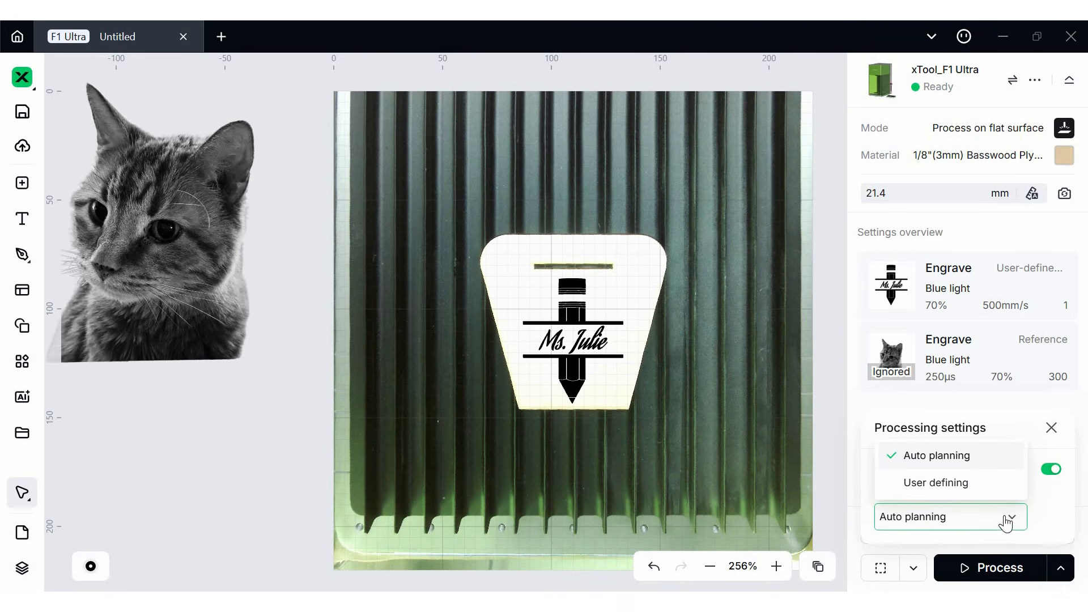
click(1052, 432)
click(1052, 432)
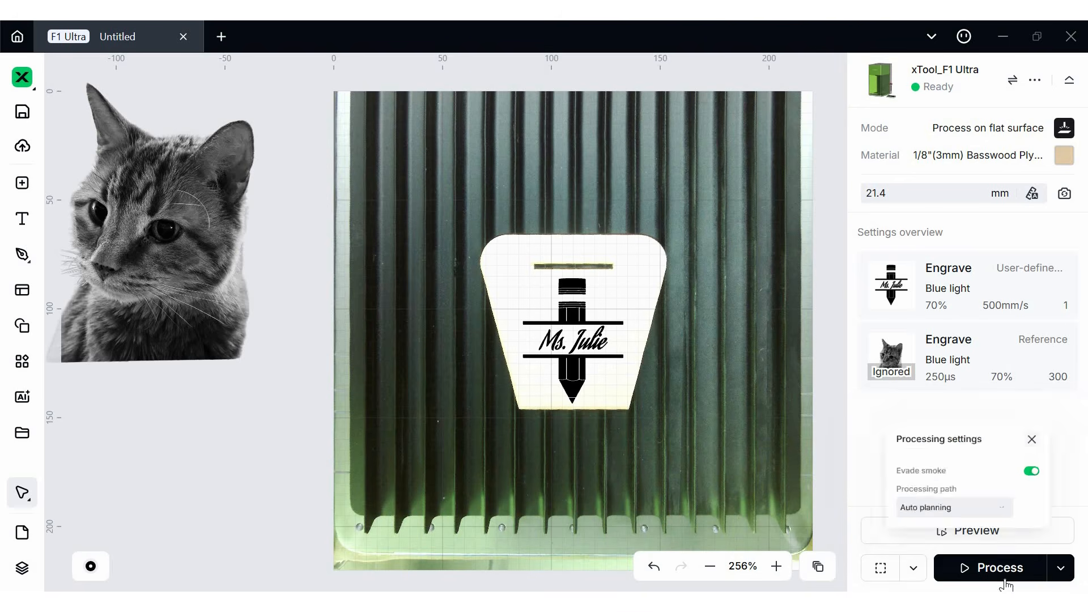
- Bring up the pre-processing check for the pencil engraving, and set its path preview playback speed to 10x
click(1002, 569)
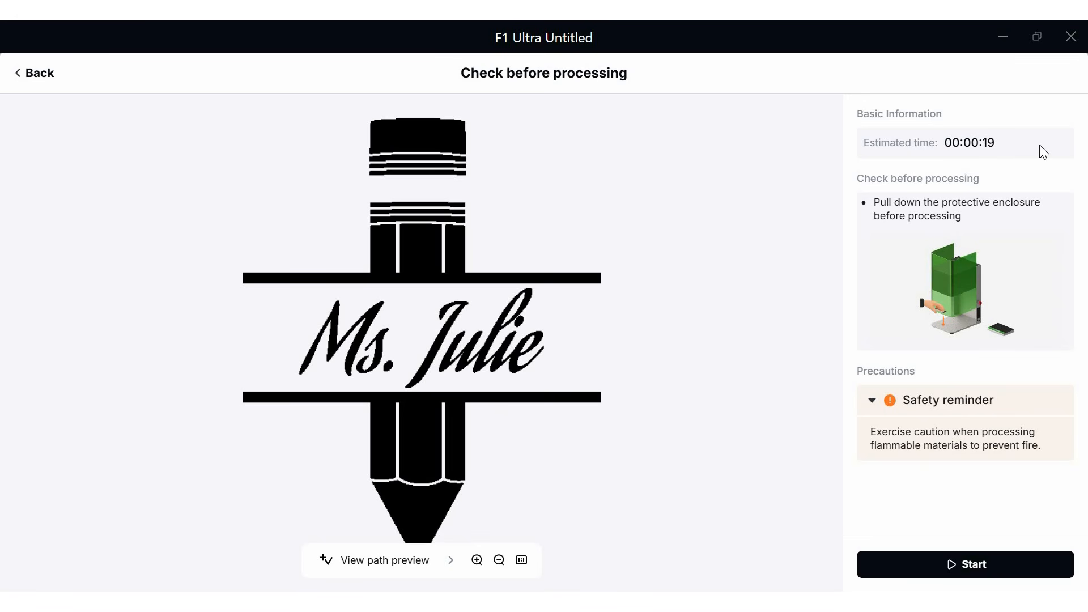
click(371, 561)
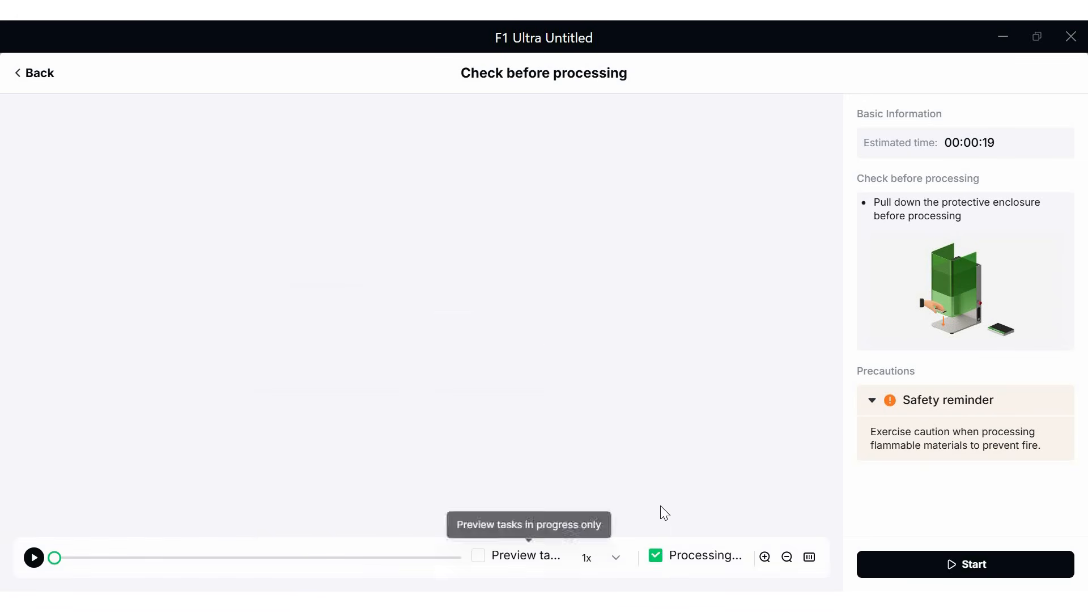
click(36, 559)
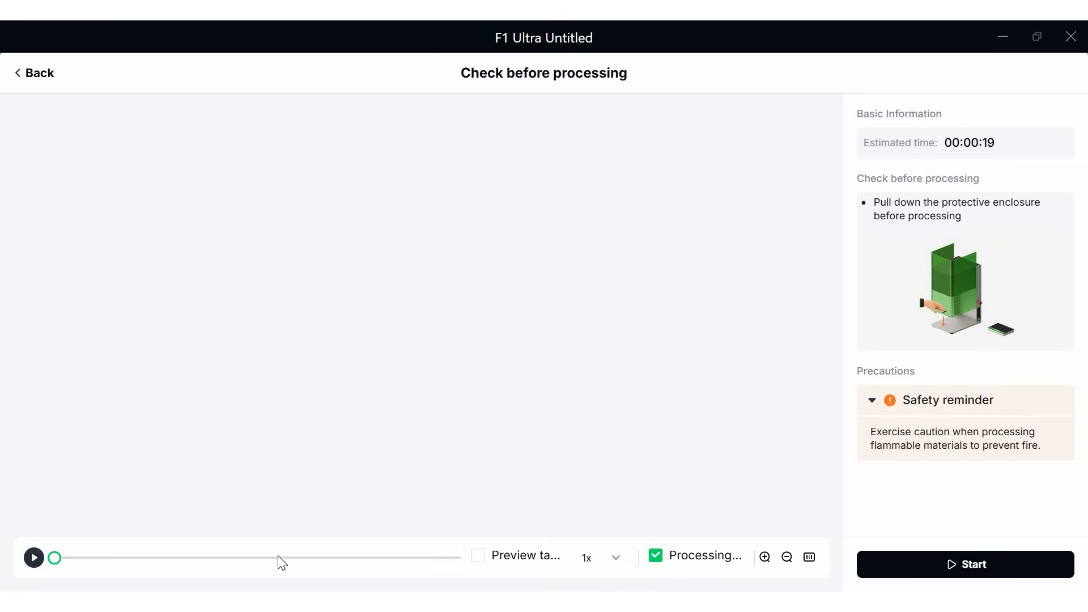
click(591, 558)
click(601, 496)
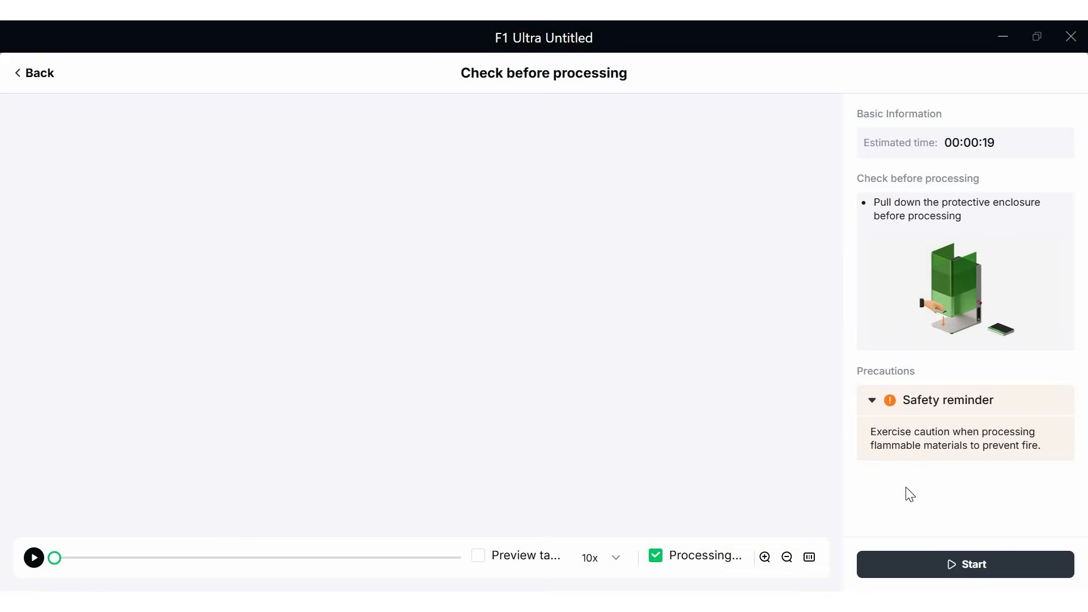
- Start engraving the pencil design, check its progress from the task list, and finish the completed job
click(917, 562)
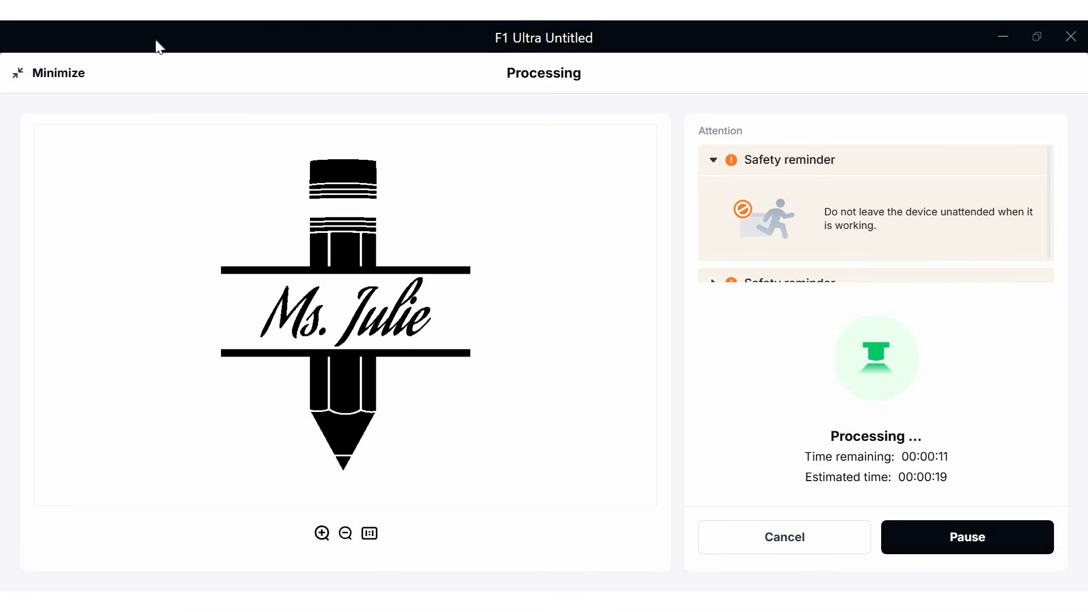
click(69, 75)
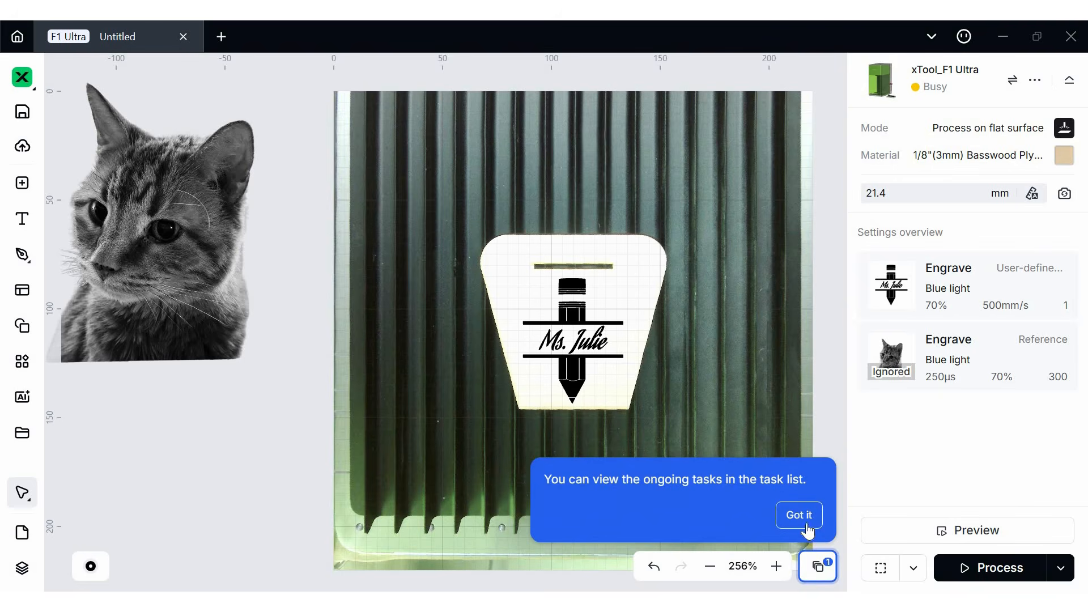
click(821, 576)
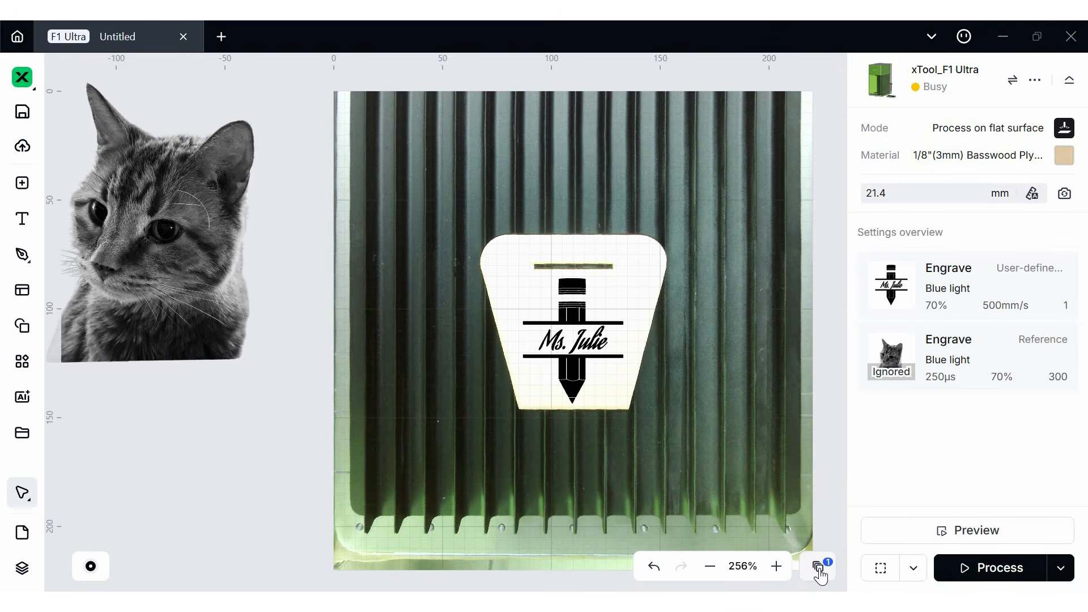
click(819, 570)
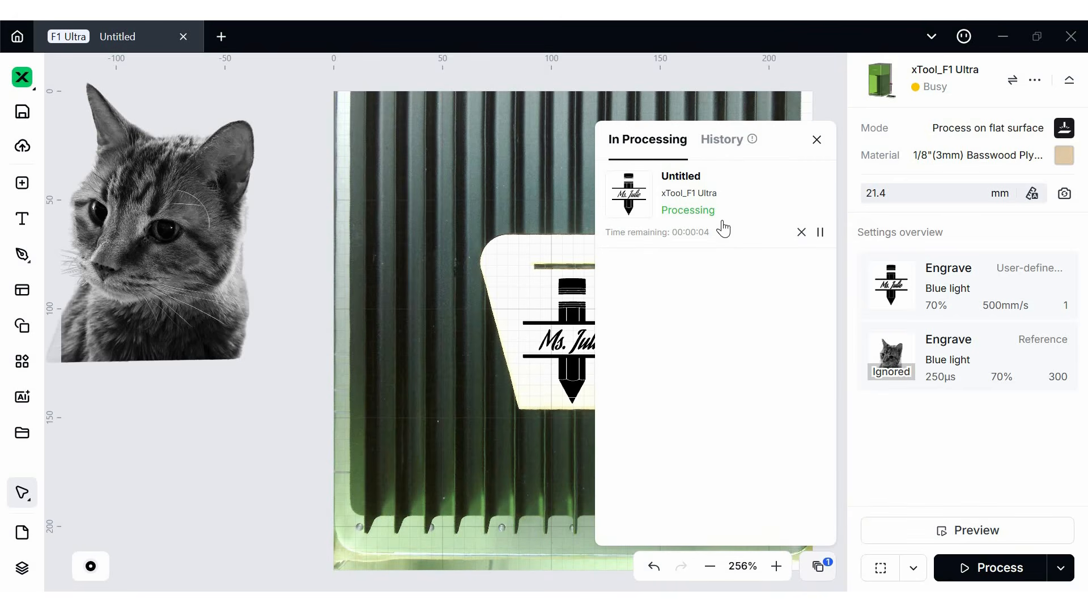
click(743, 206)
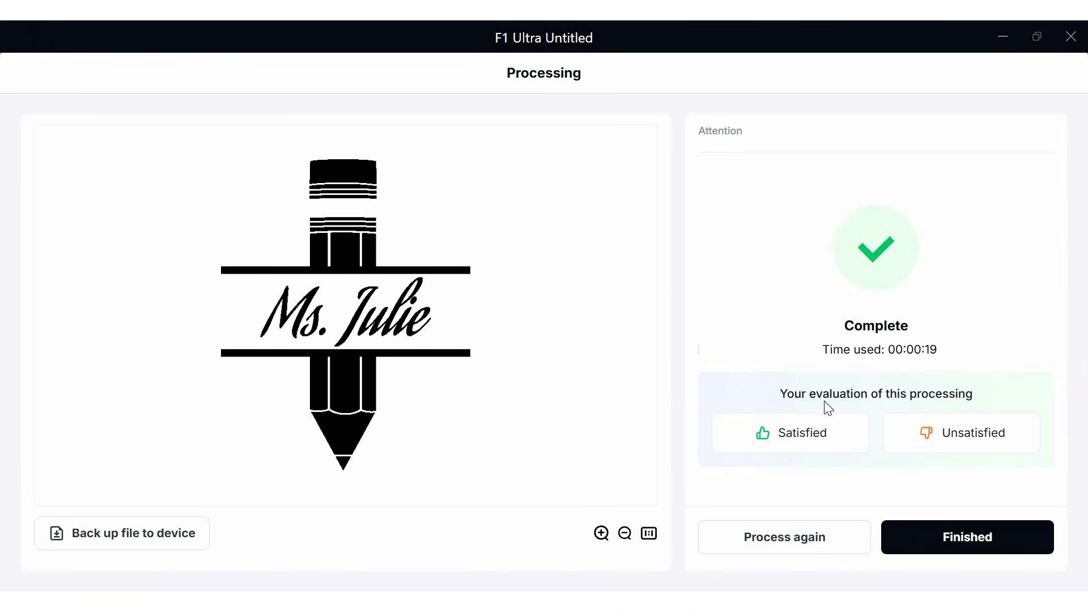
click(933, 536)
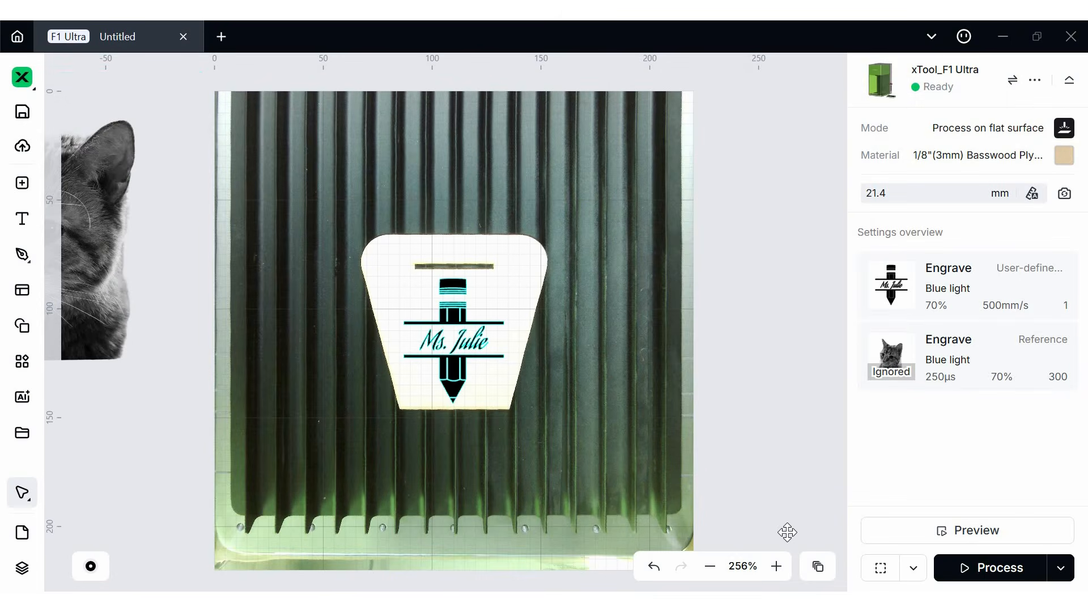
- Delete the pencil design from the canvas and hide the camera background
click(458, 367)
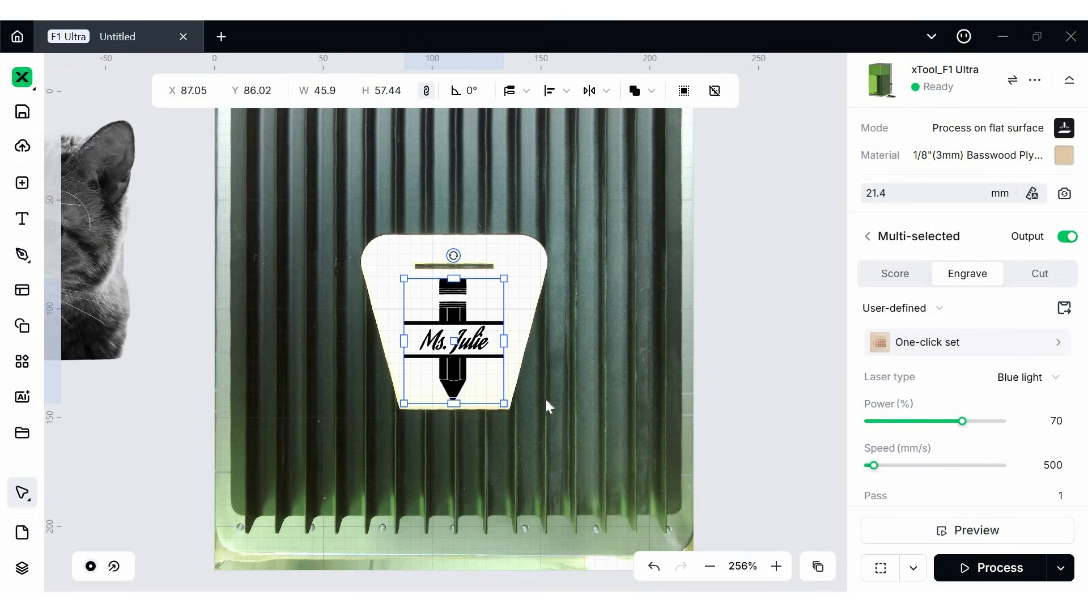
key(Delete)
right_click(546, 399)
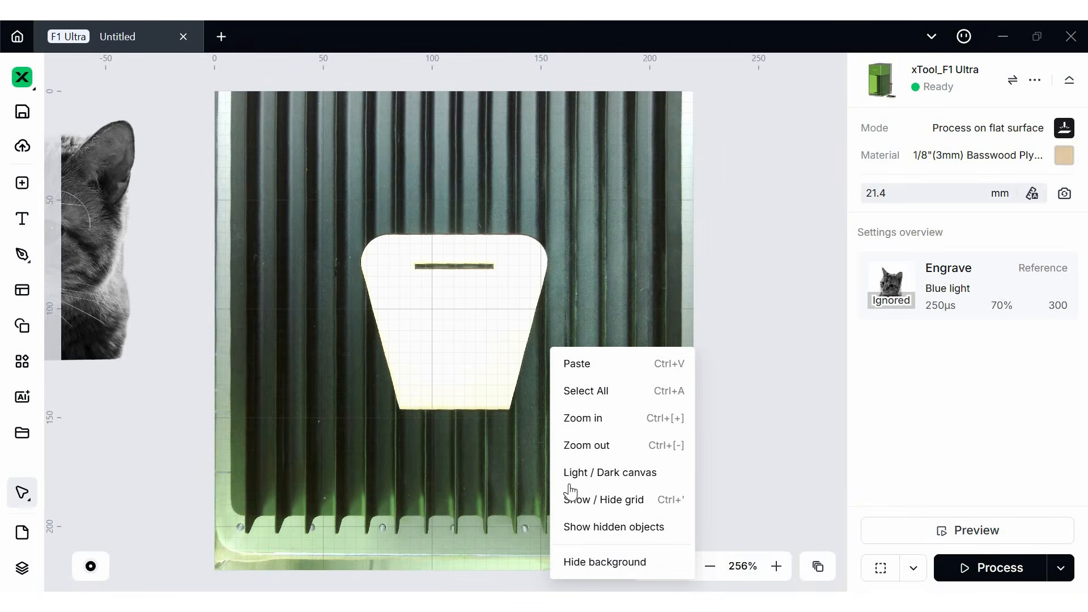
click(578, 563)
- Move the cat image onto the work area at about X 46.03, Y 39.2, and enable its output
drag(97, 210, 525, 304)
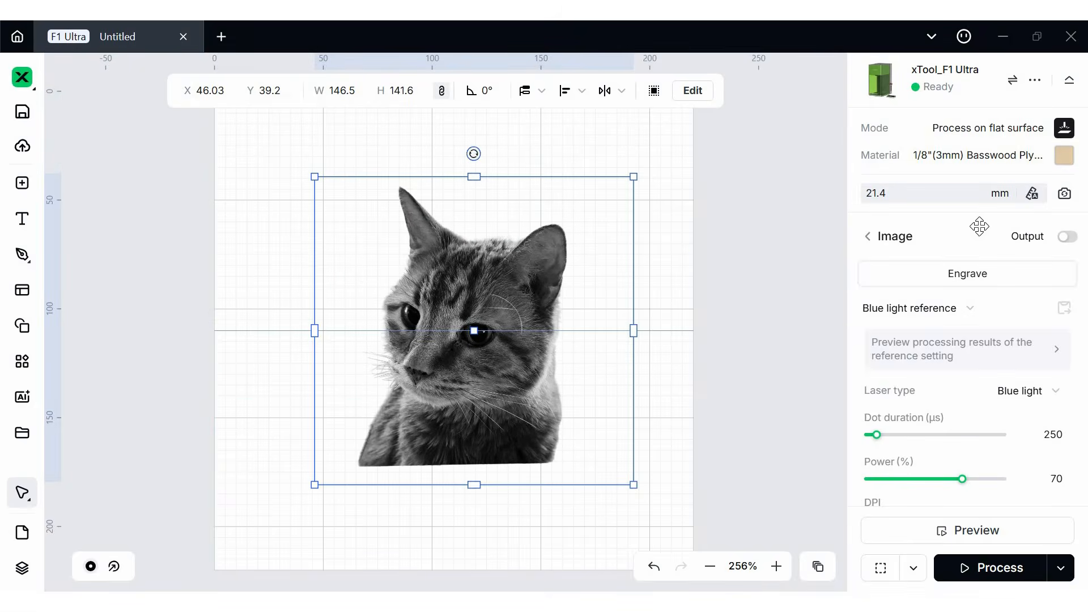
click(1065, 238)
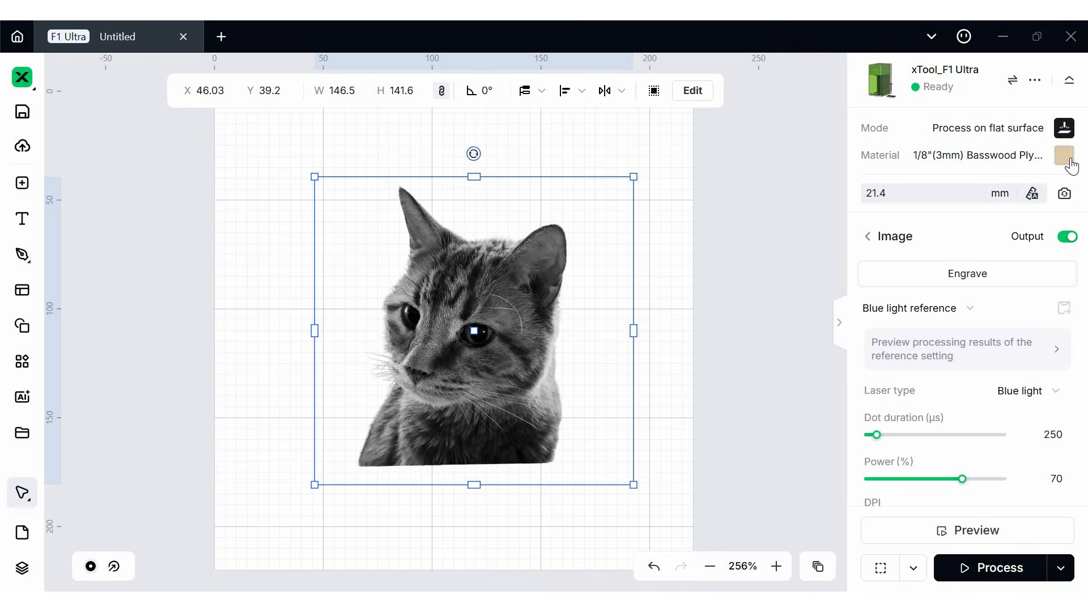
- Review the cat image's engraving parameters and choose Jarvis as its bitmap mode
scroll(907, 295, down, 2)
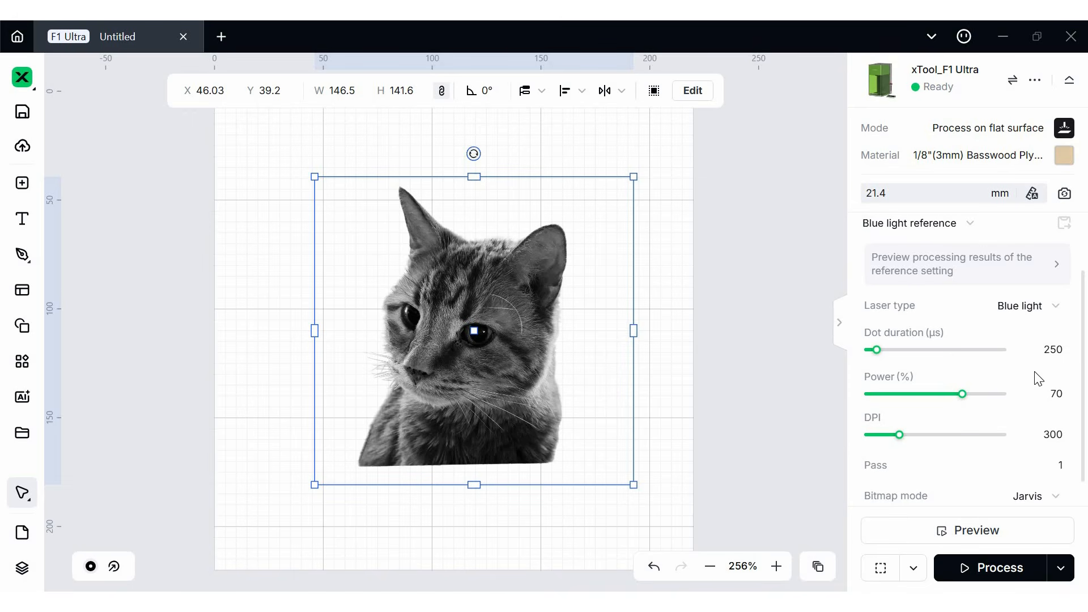
scroll(1058, 360, up, 2)
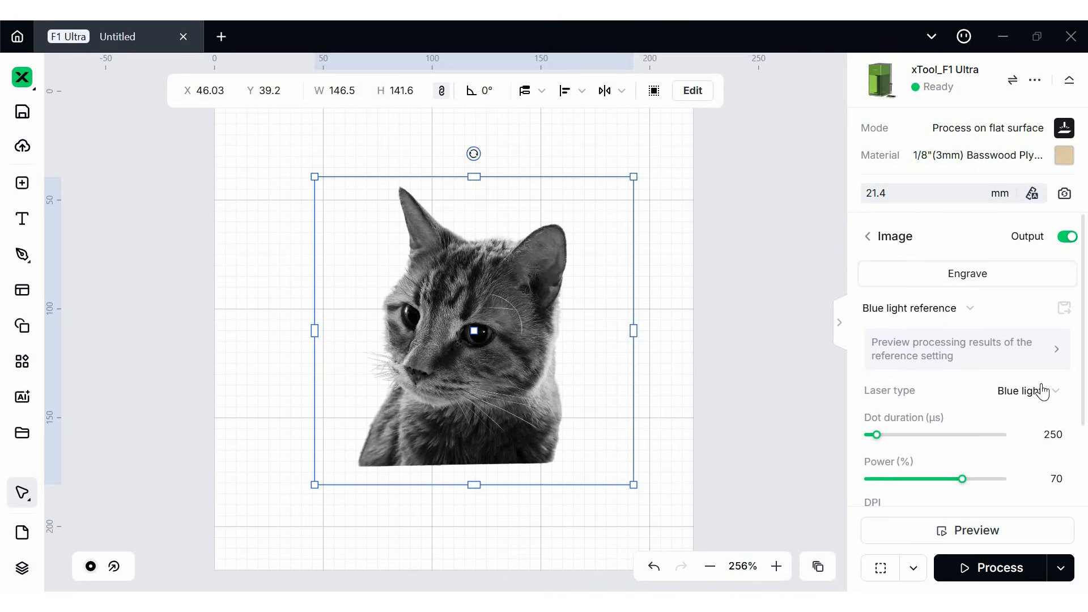
scroll(933, 429, down, 2)
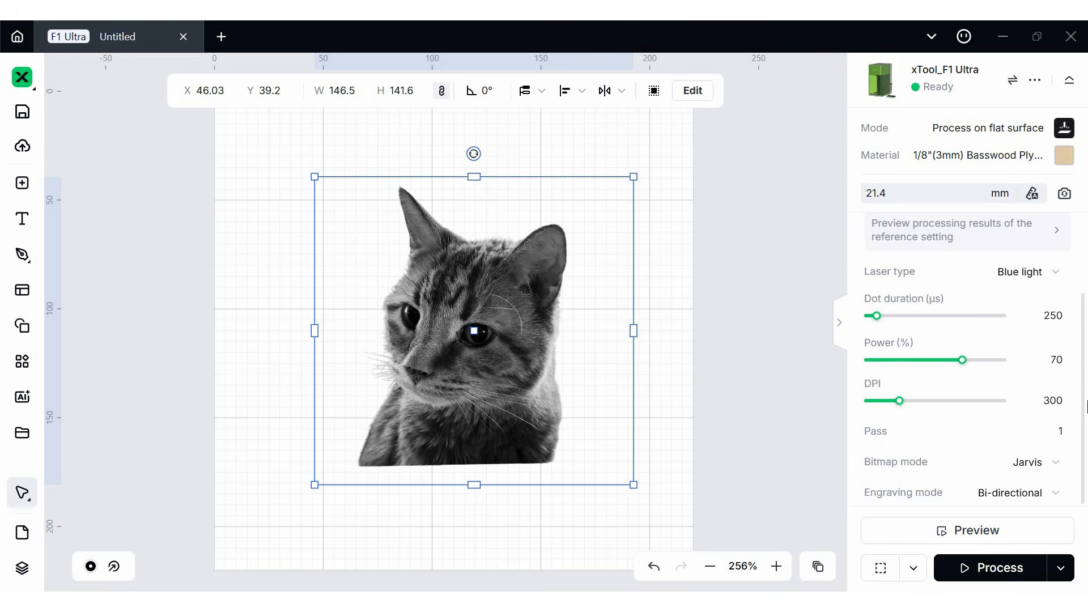
click(1045, 469)
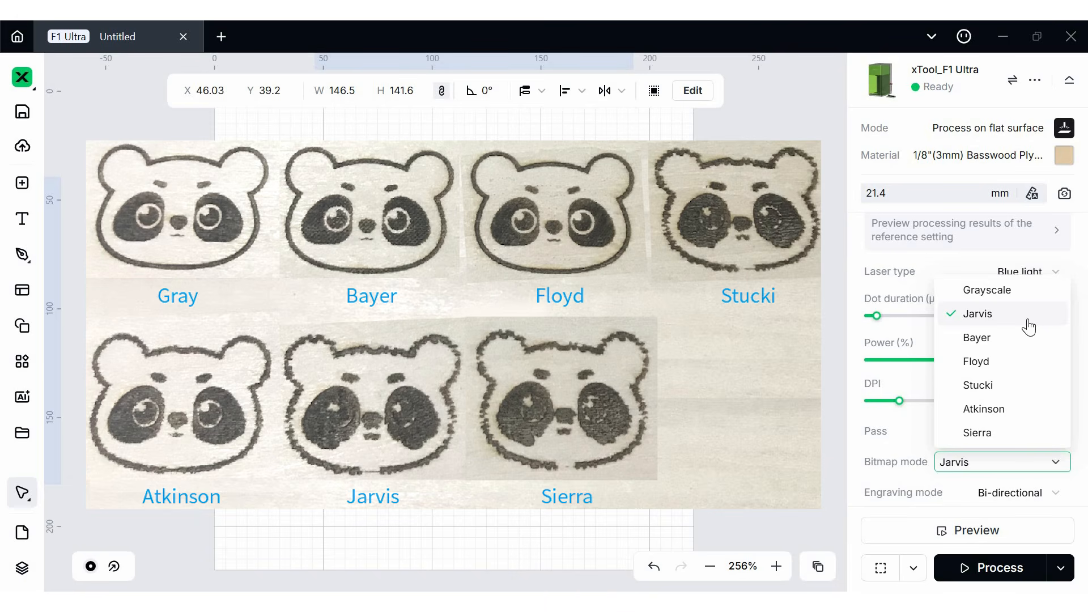
click(1029, 327)
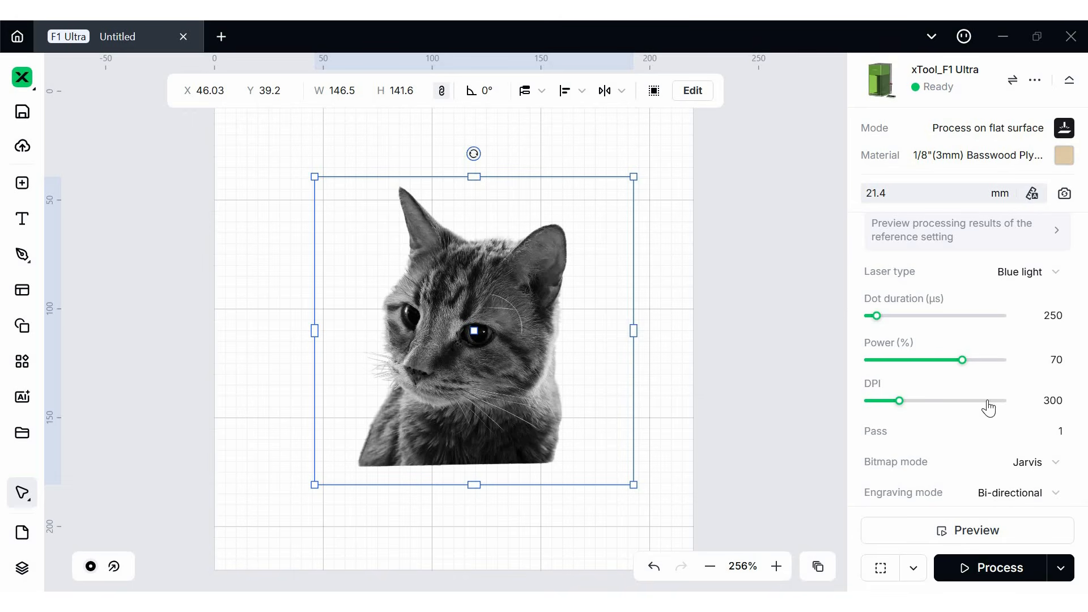
scroll(991, 275, up, 2)
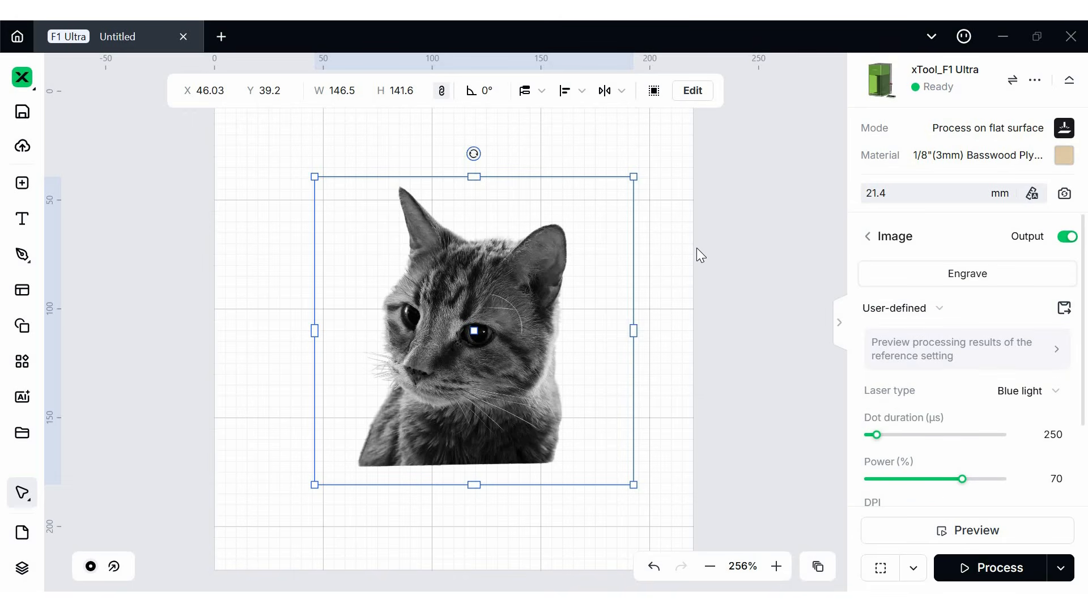